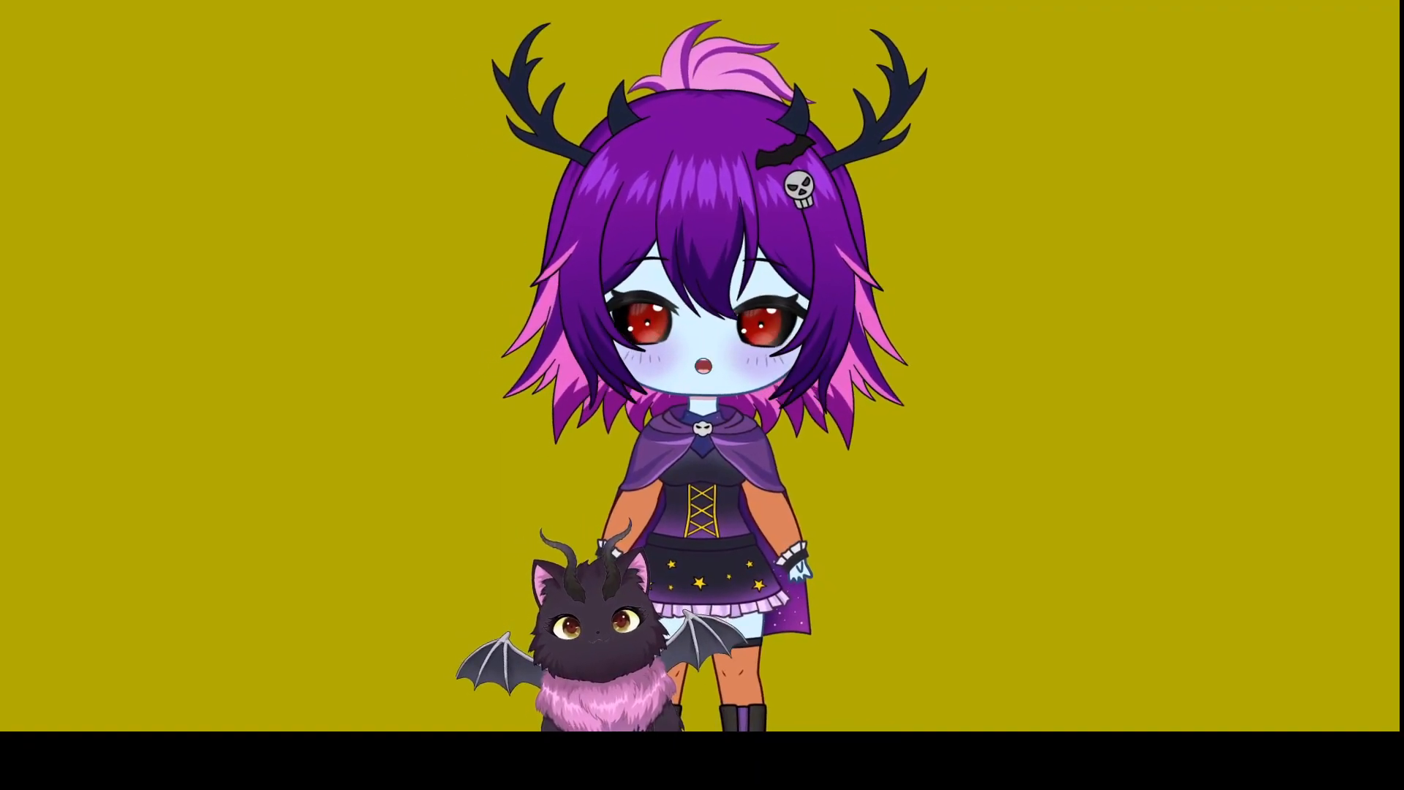
# Open the app settings and bring up the Twitch Settings section to check the account connection
pyautogui.doubleClick(197, 485)
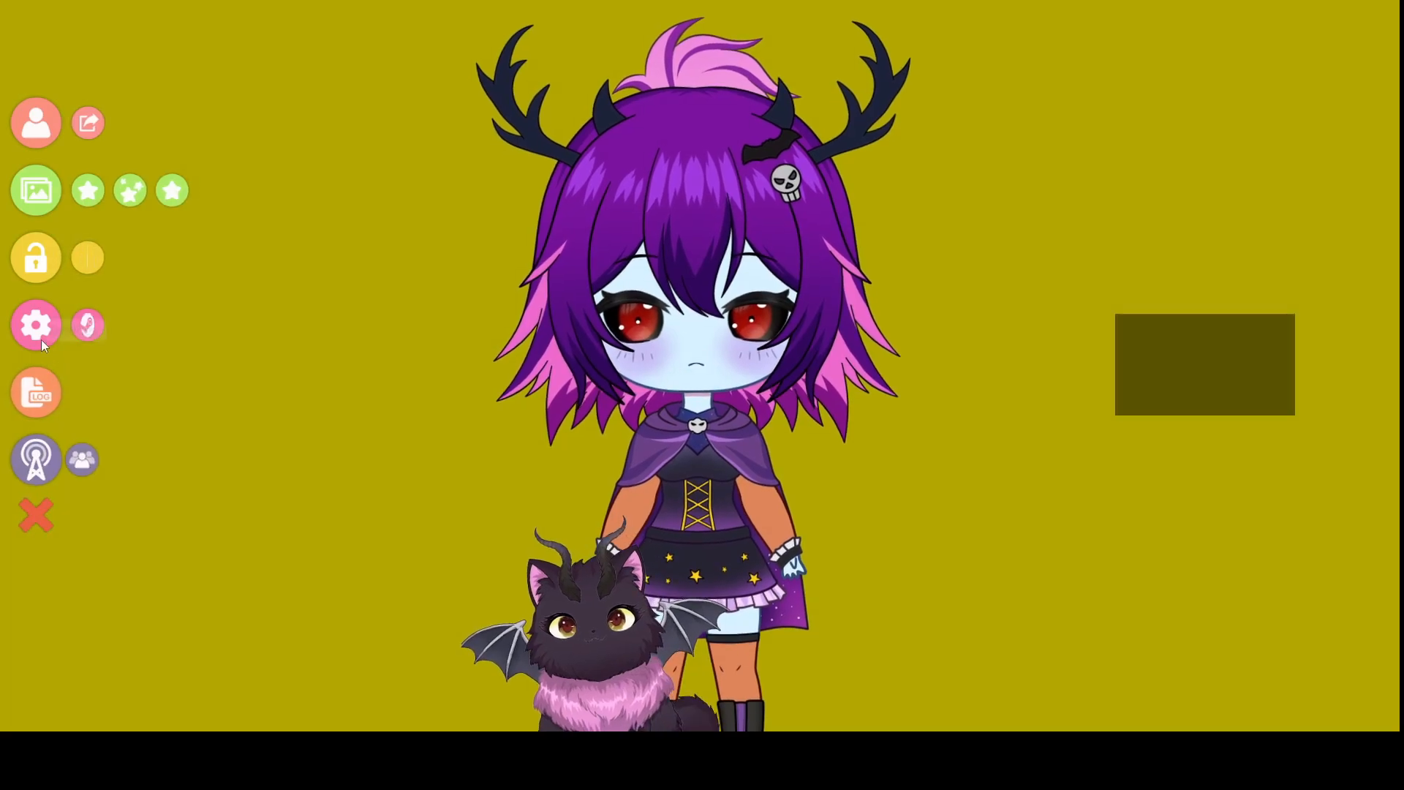
pyautogui.click(38, 329)
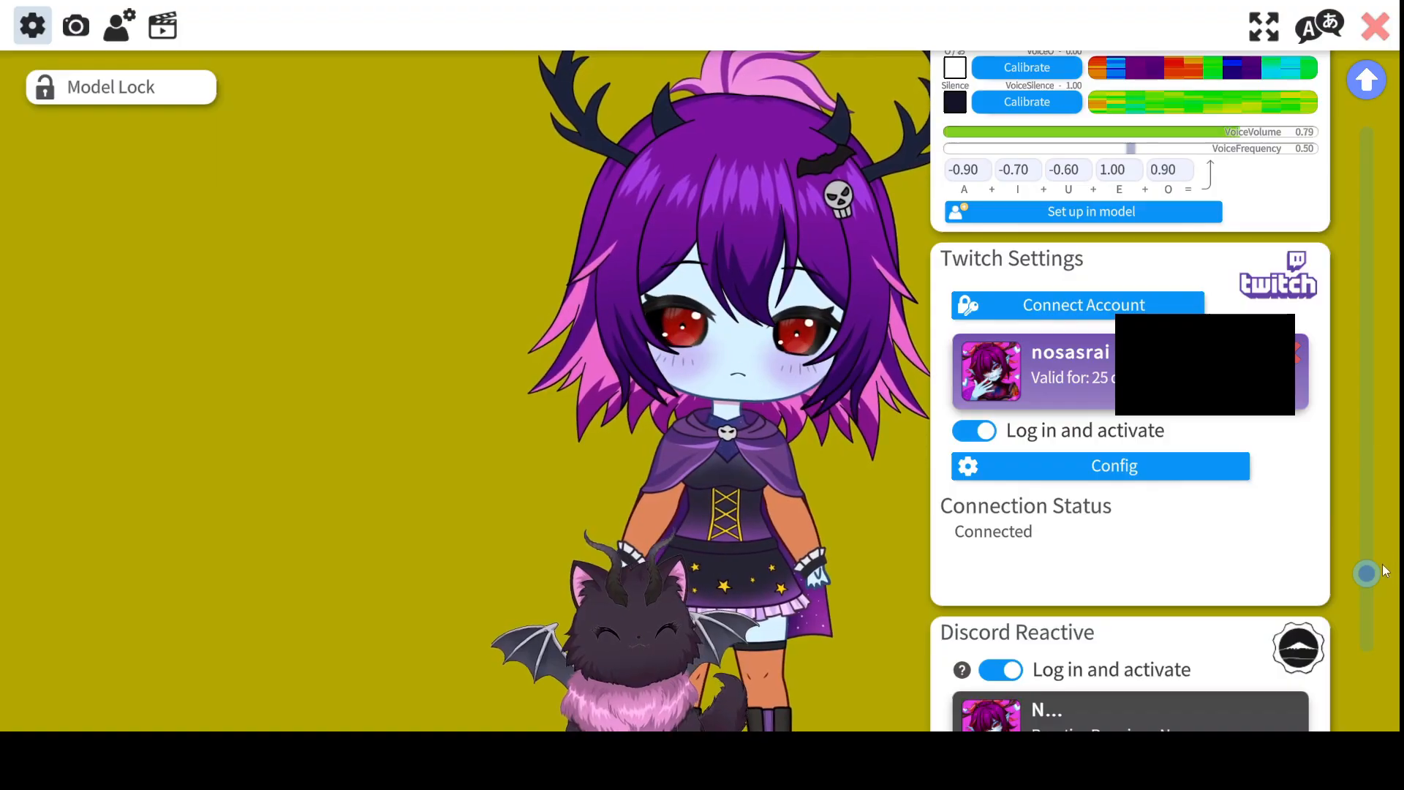
pyautogui.moveTo(1368, 574); pyautogui.dragTo(1368, 577)
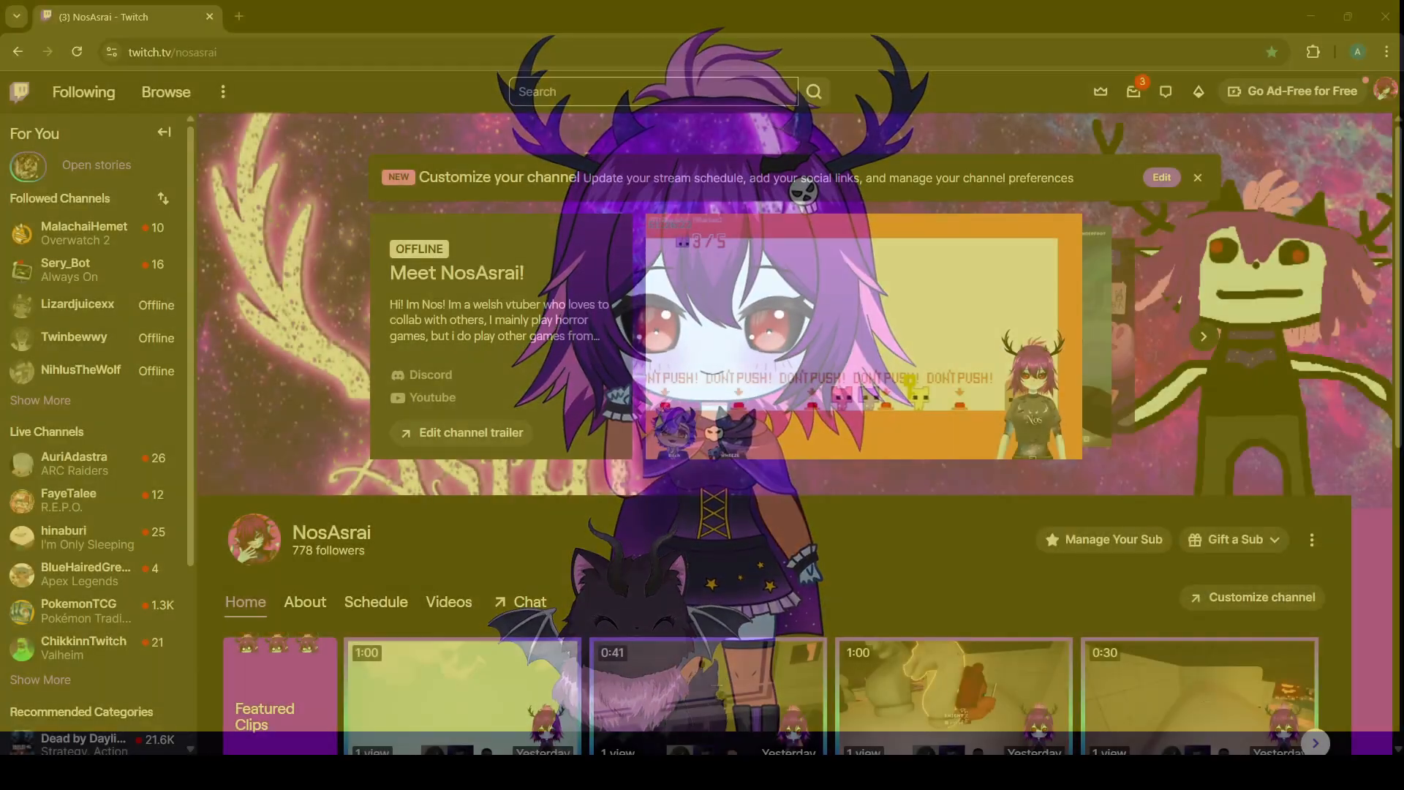
# Switch to Twitch in the browser and open the Manage Power-ups & Channel Points page of the Creator Dashboard
pyautogui.click(1384, 89)
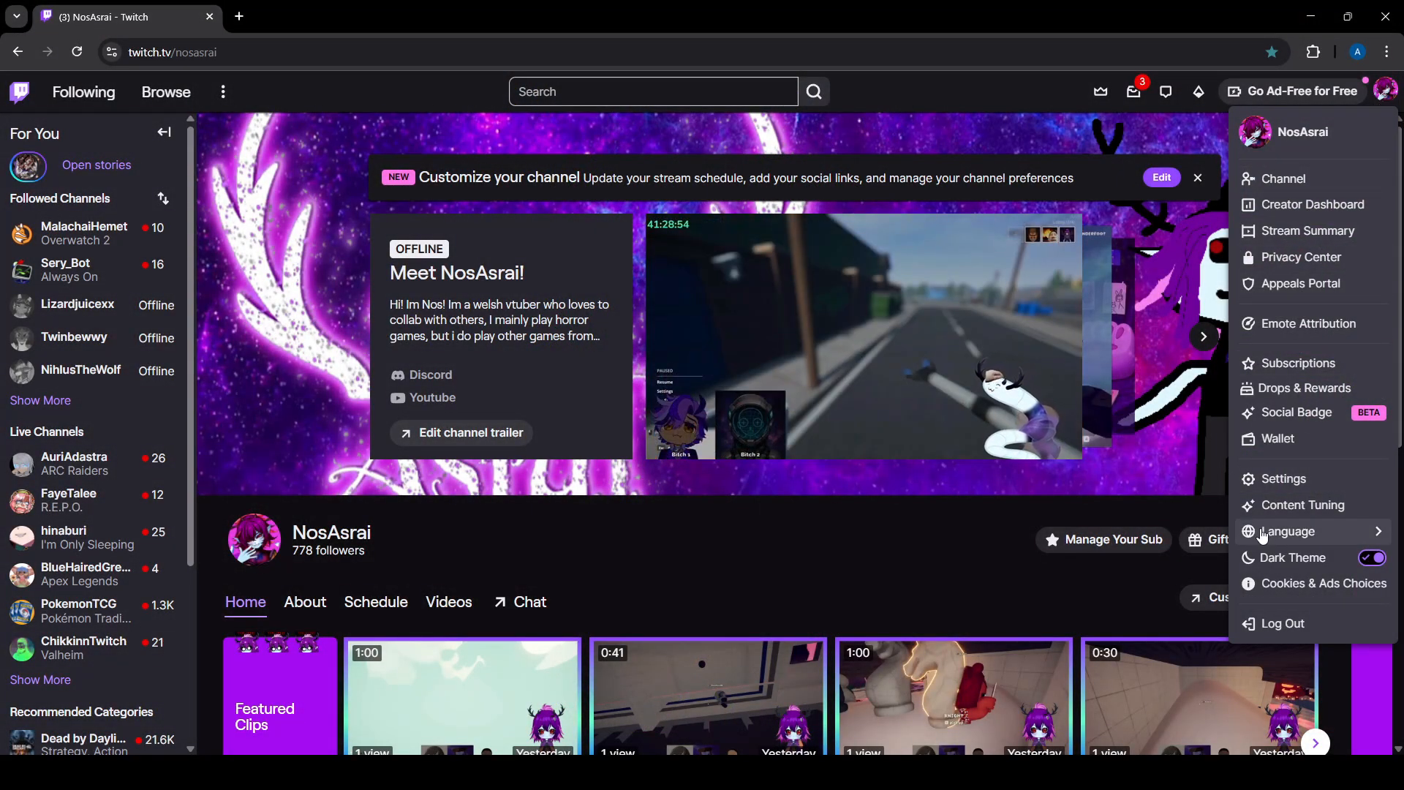
pyautogui.click(1281, 478)
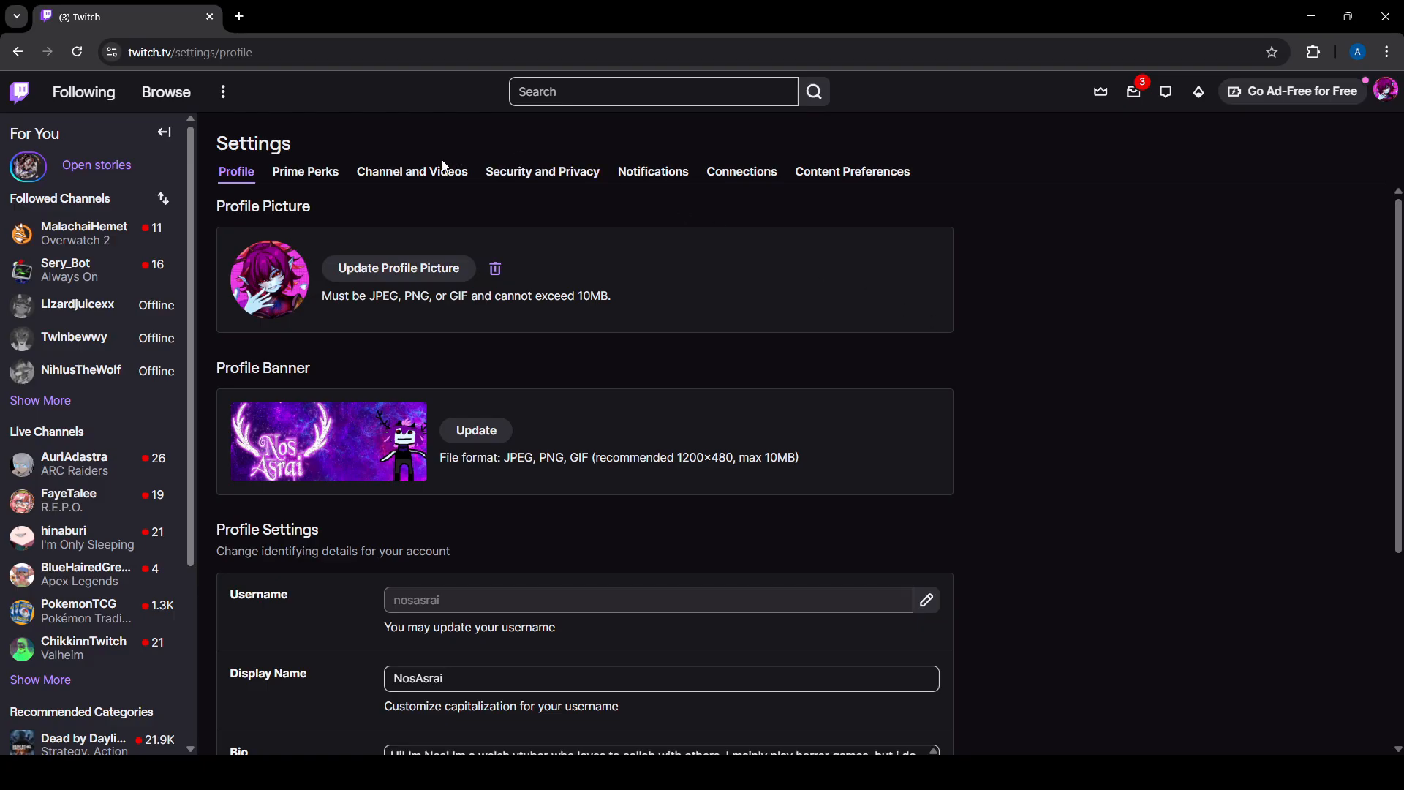
pyautogui.click(428, 175)
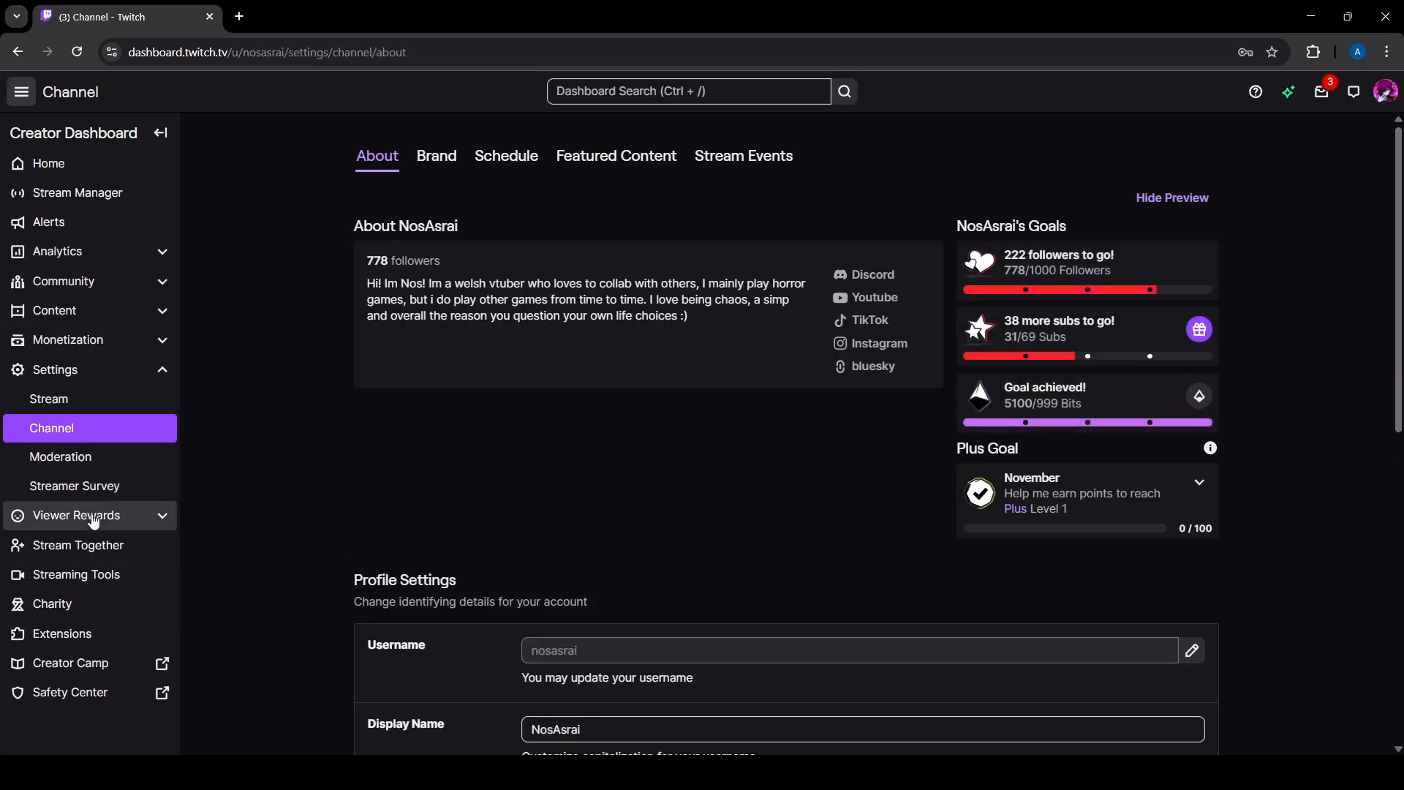
pyautogui.click(94, 519)
pyautogui.click(91, 563)
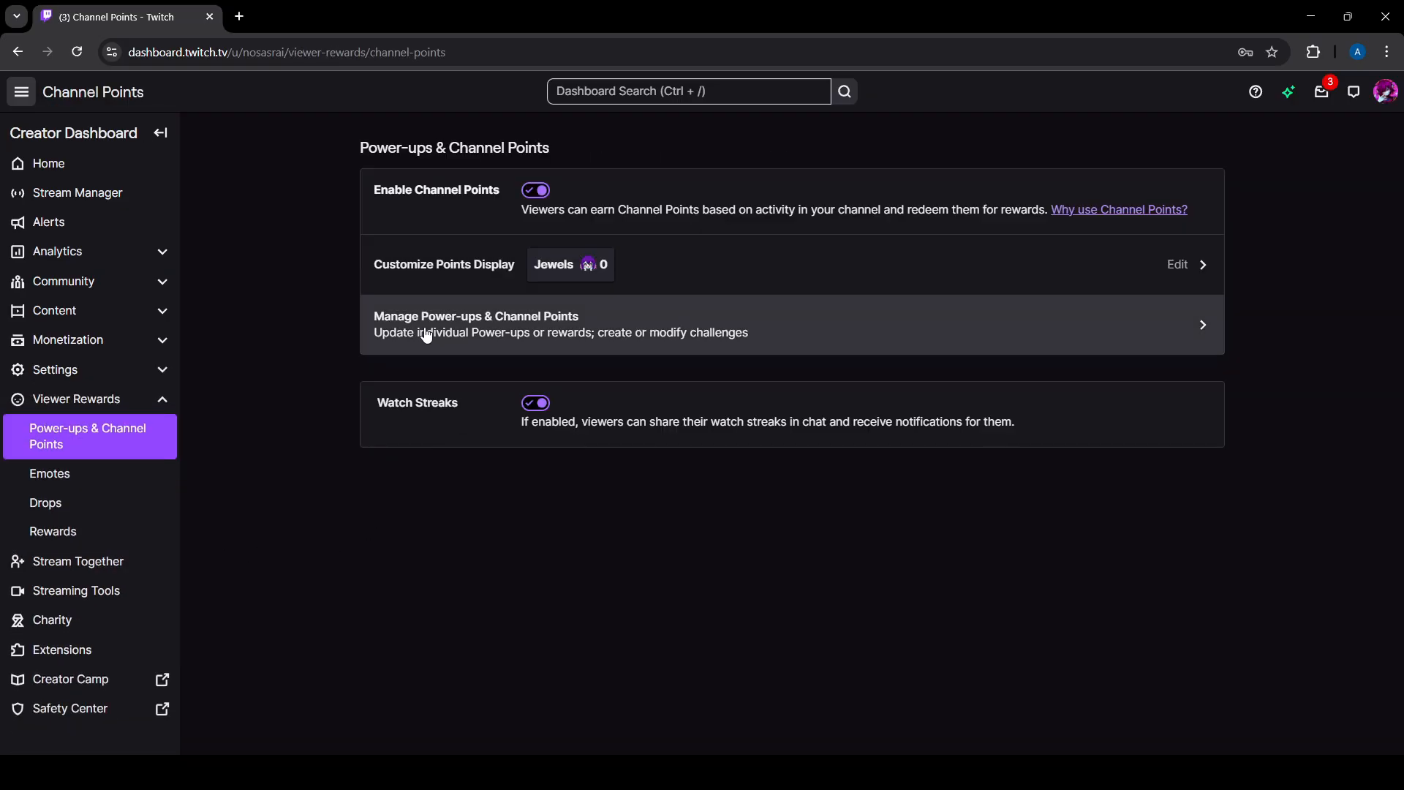
pyautogui.click(468, 331)
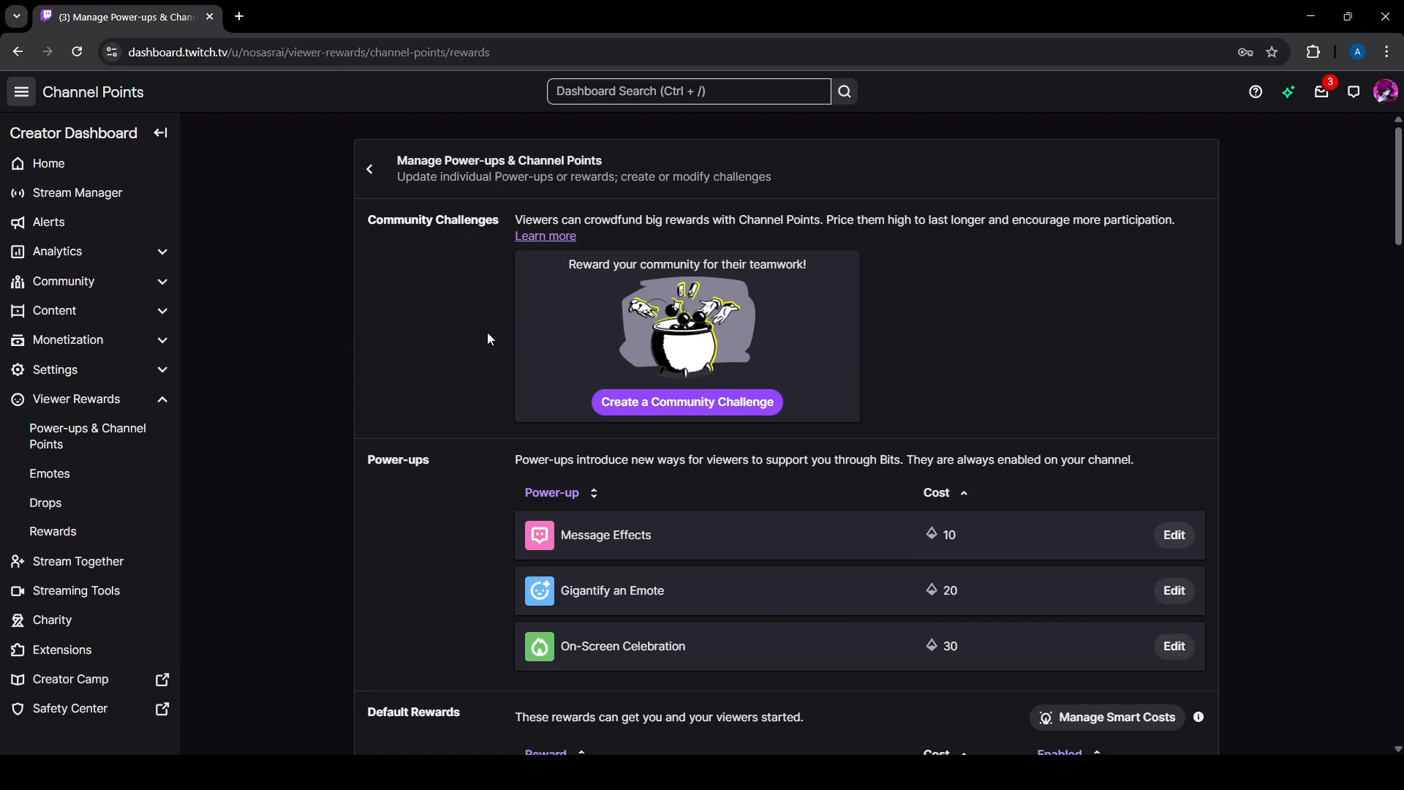
# Examine the channel's custom rewards and the blank form for a new custom reward, closing the form without creating one
pyautogui.scroll(-5, 483, 336)
pyautogui.scroll(-15, 483, 350)
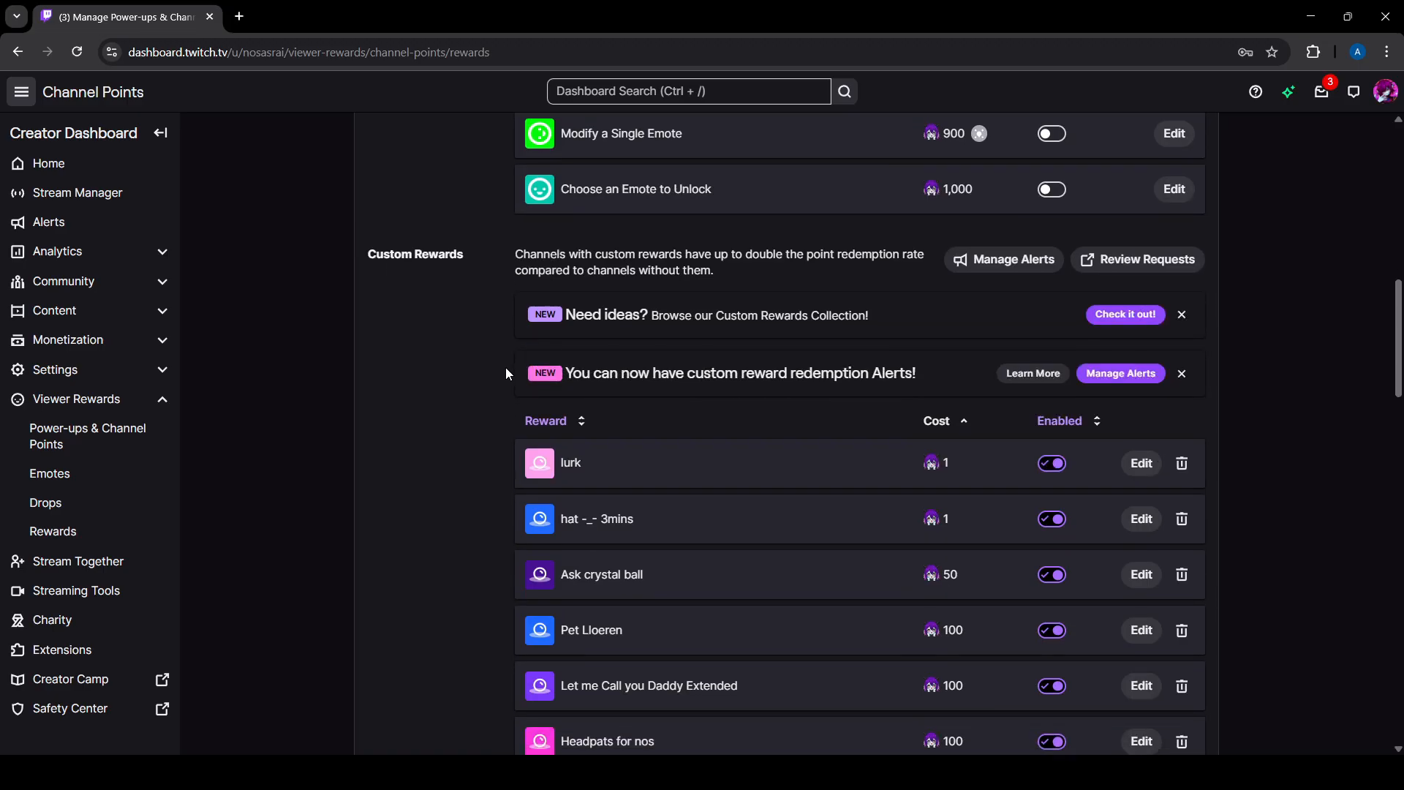
pyautogui.scroll(-10, 513, 366)
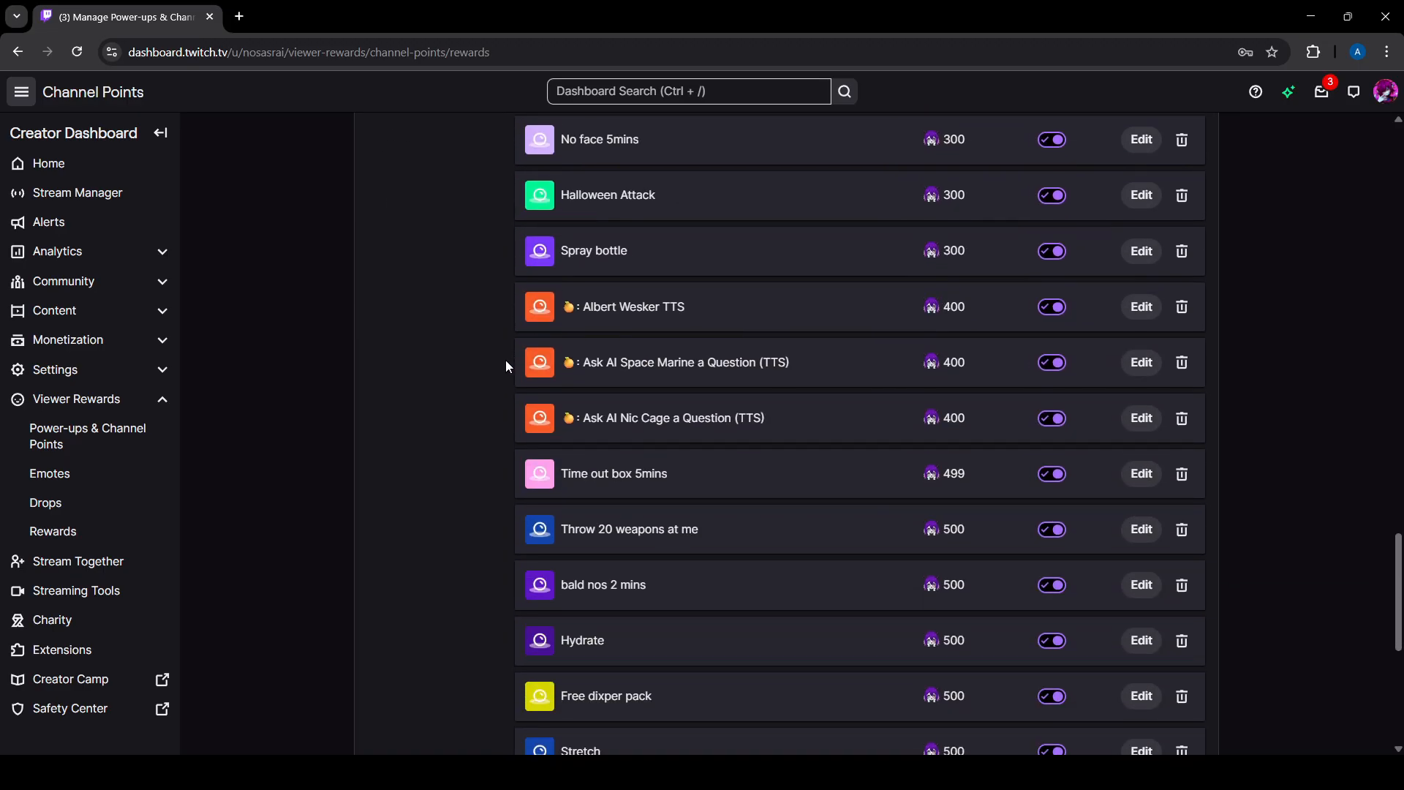
pyautogui.scroll(-3, 509, 365)
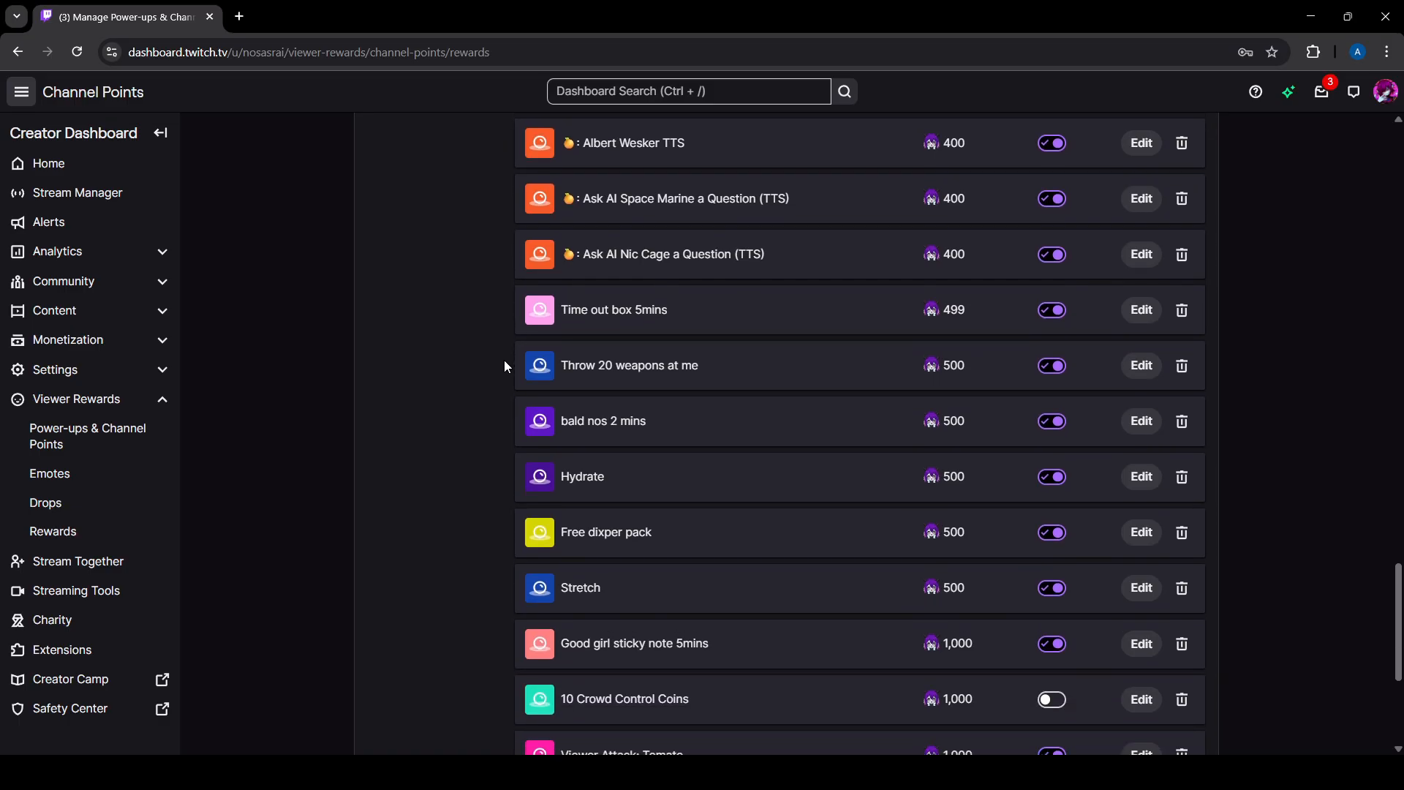
pyautogui.scroll(-5, 505, 367)
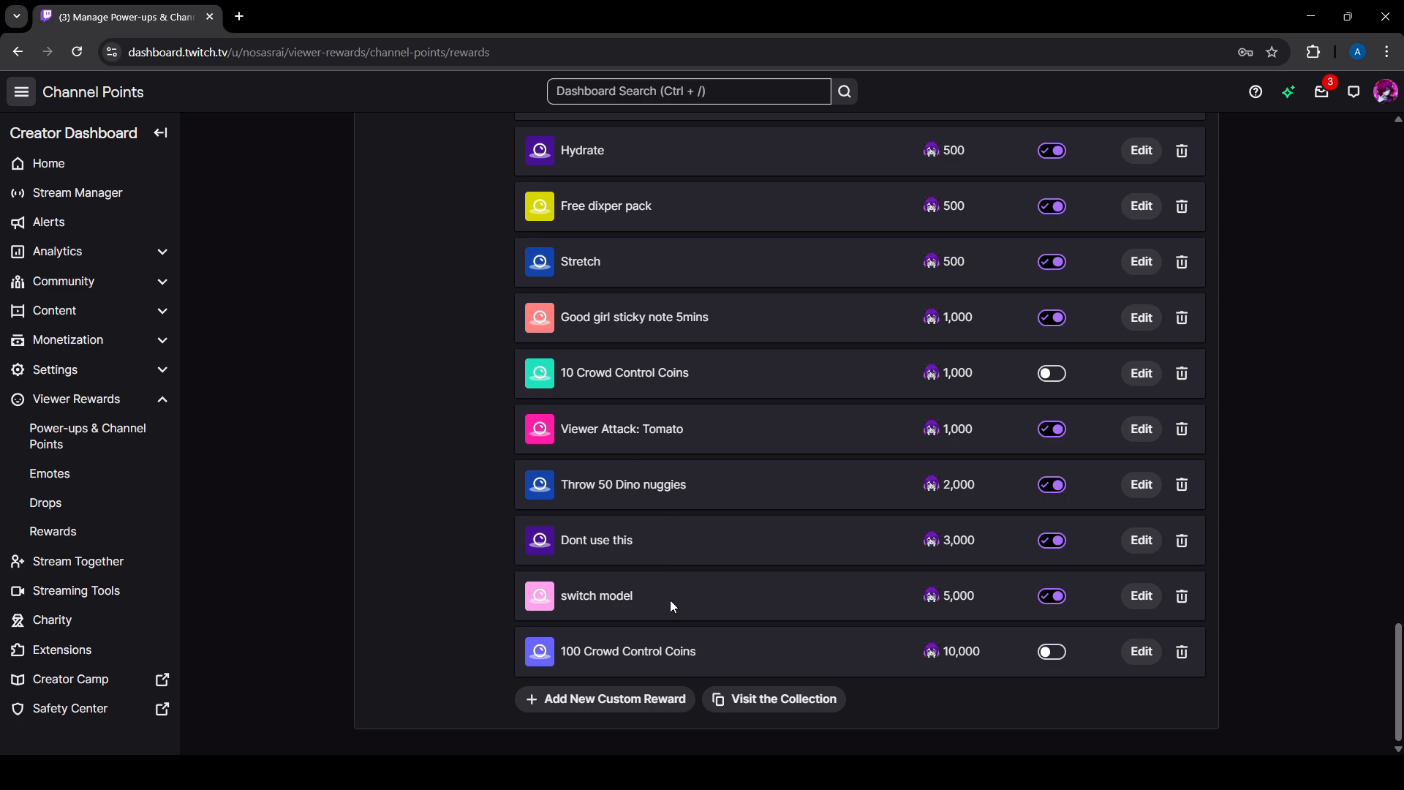
pyautogui.click(604, 700)
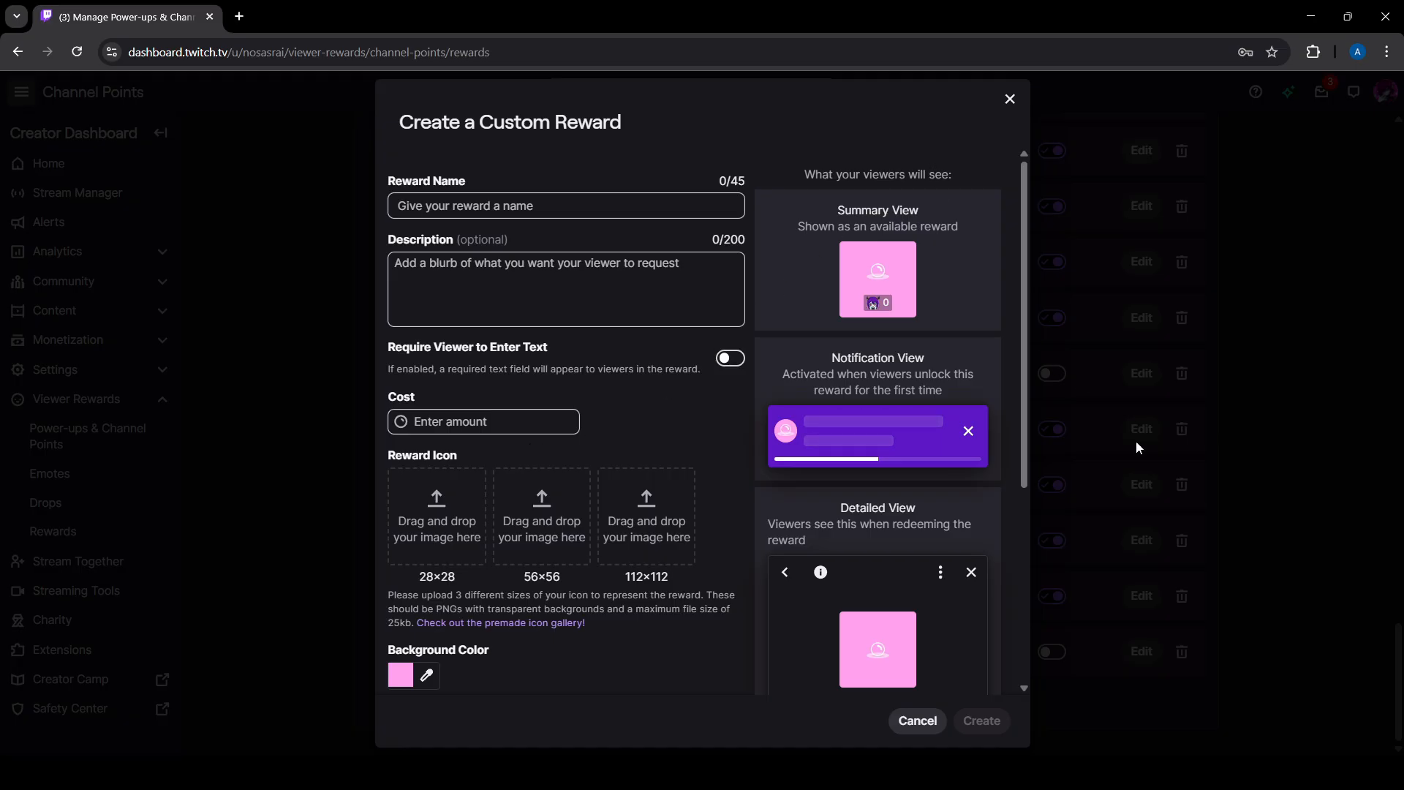
pyautogui.click(1010, 99)
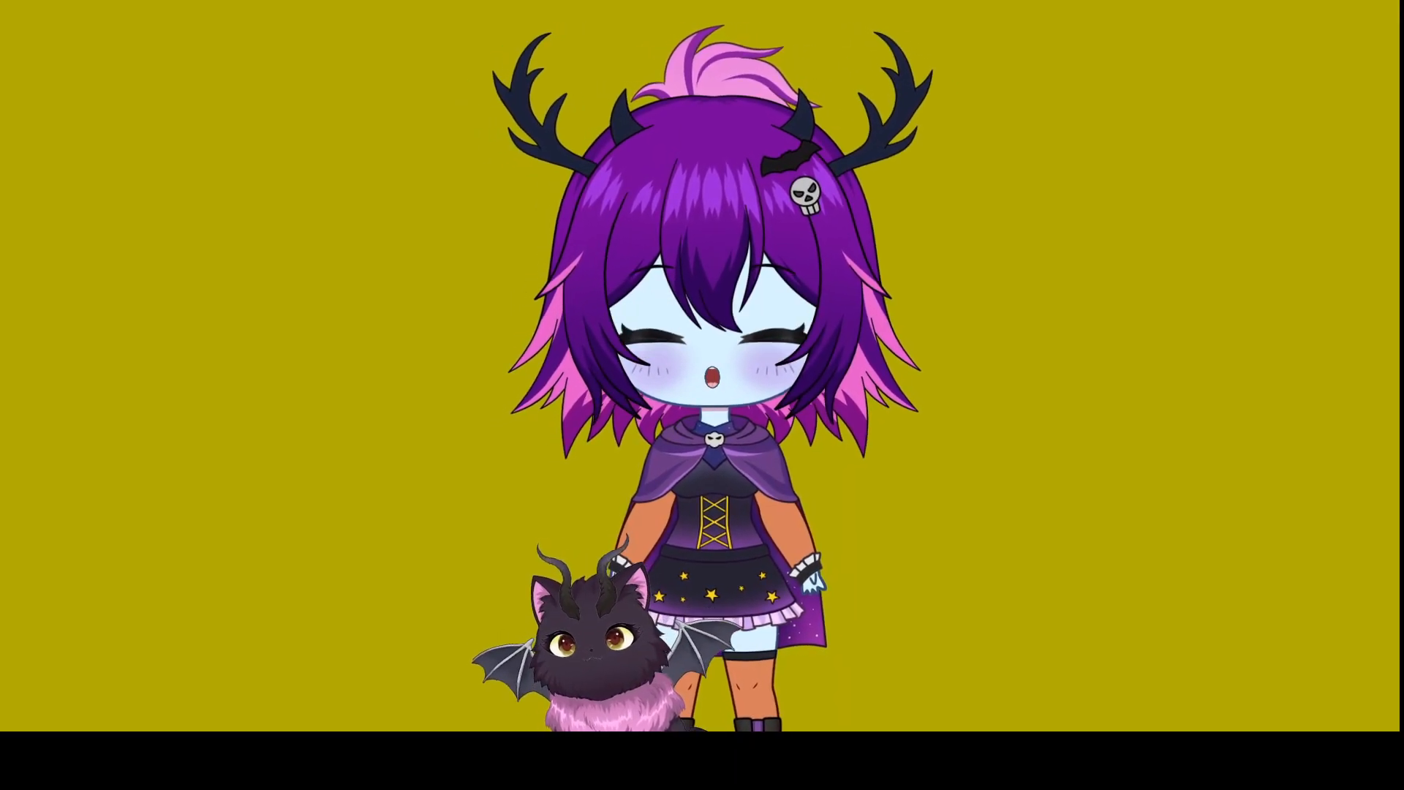
# Switch back to VTube Studio, load the 12L cupcake item with order 1, enlarge it and pin it on top of the model's head
pyautogui.doubleClick(184, 548)
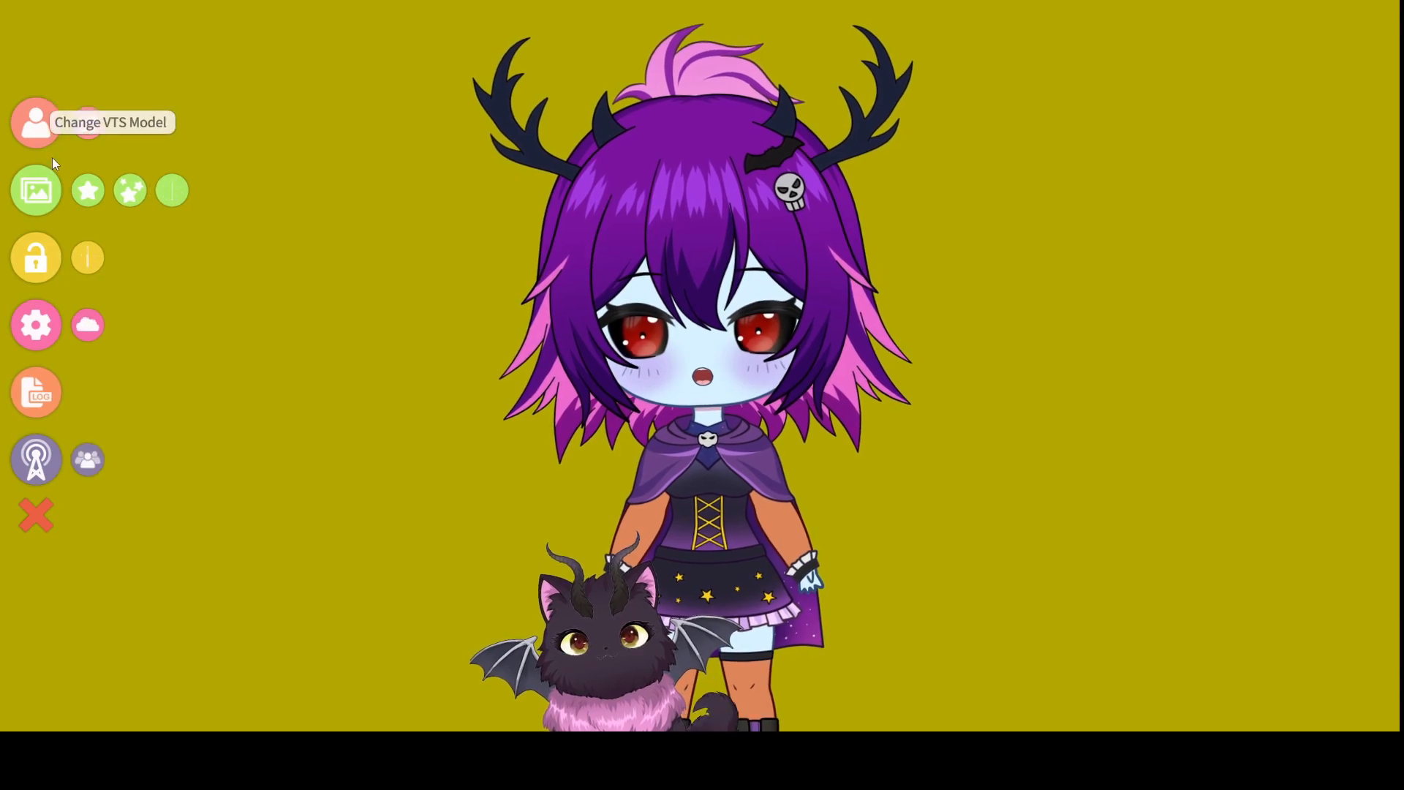
pyautogui.click(89, 191)
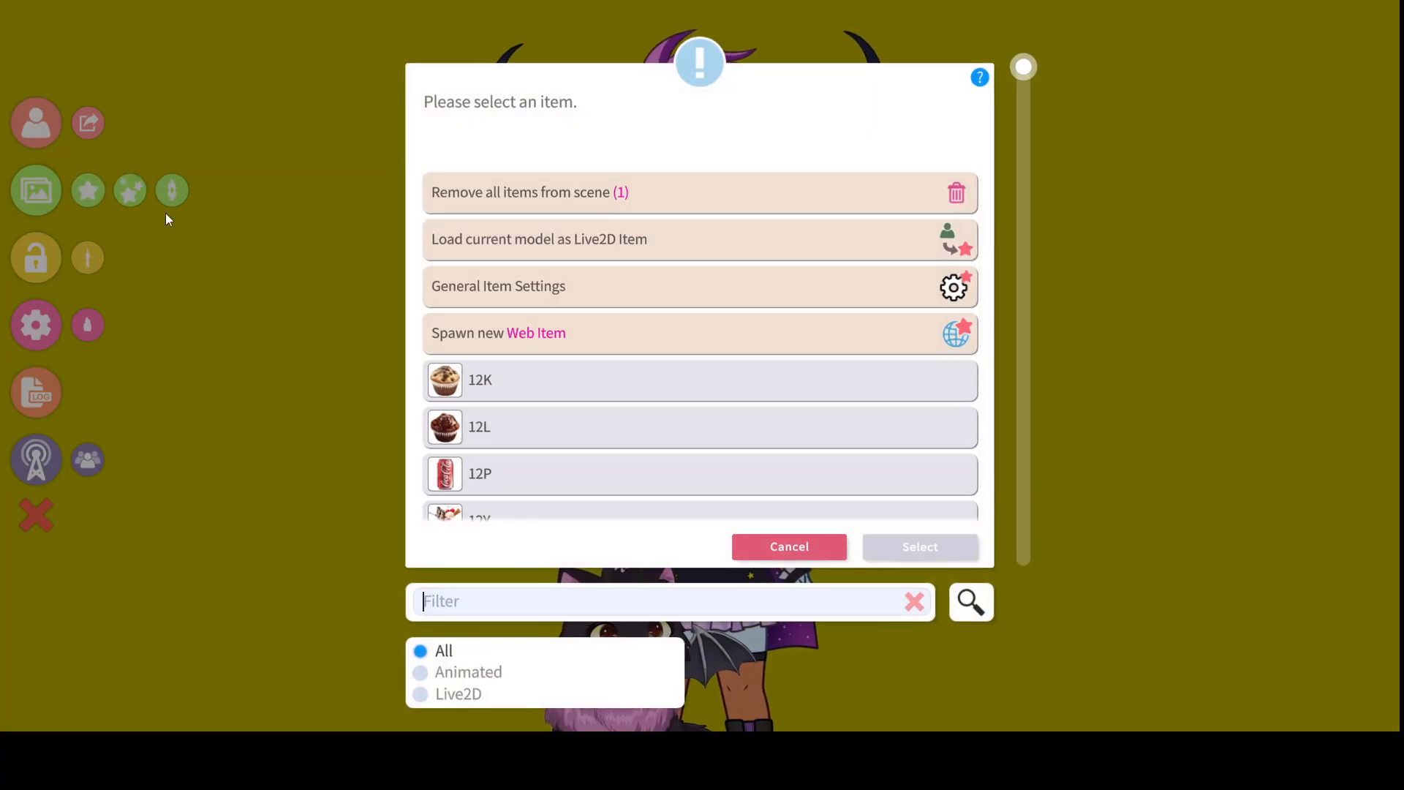
pyautogui.scroll(-5, 625, 300)
pyautogui.scroll(2, 626, 299)
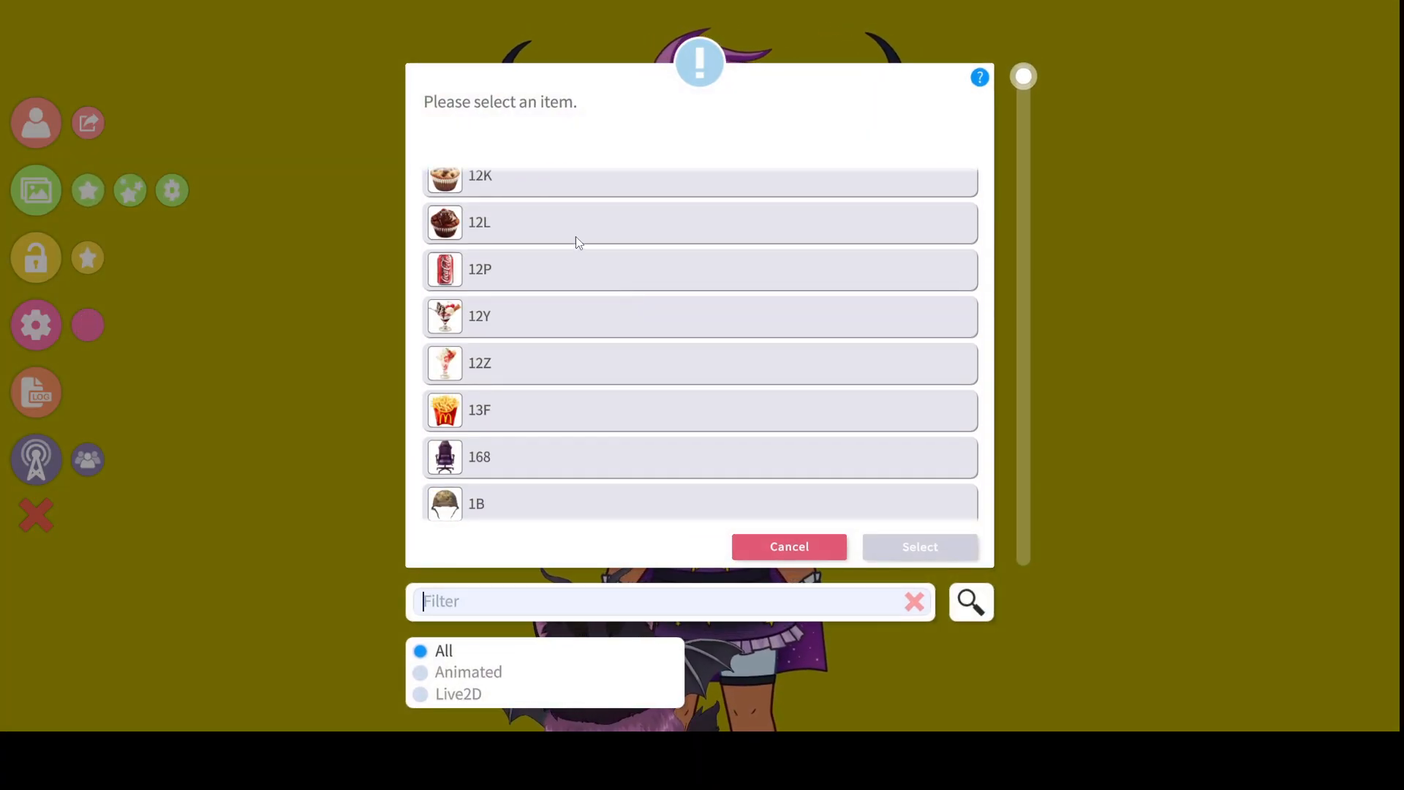
pyautogui.click(574, 221)
pyautogui.click(911, 544)
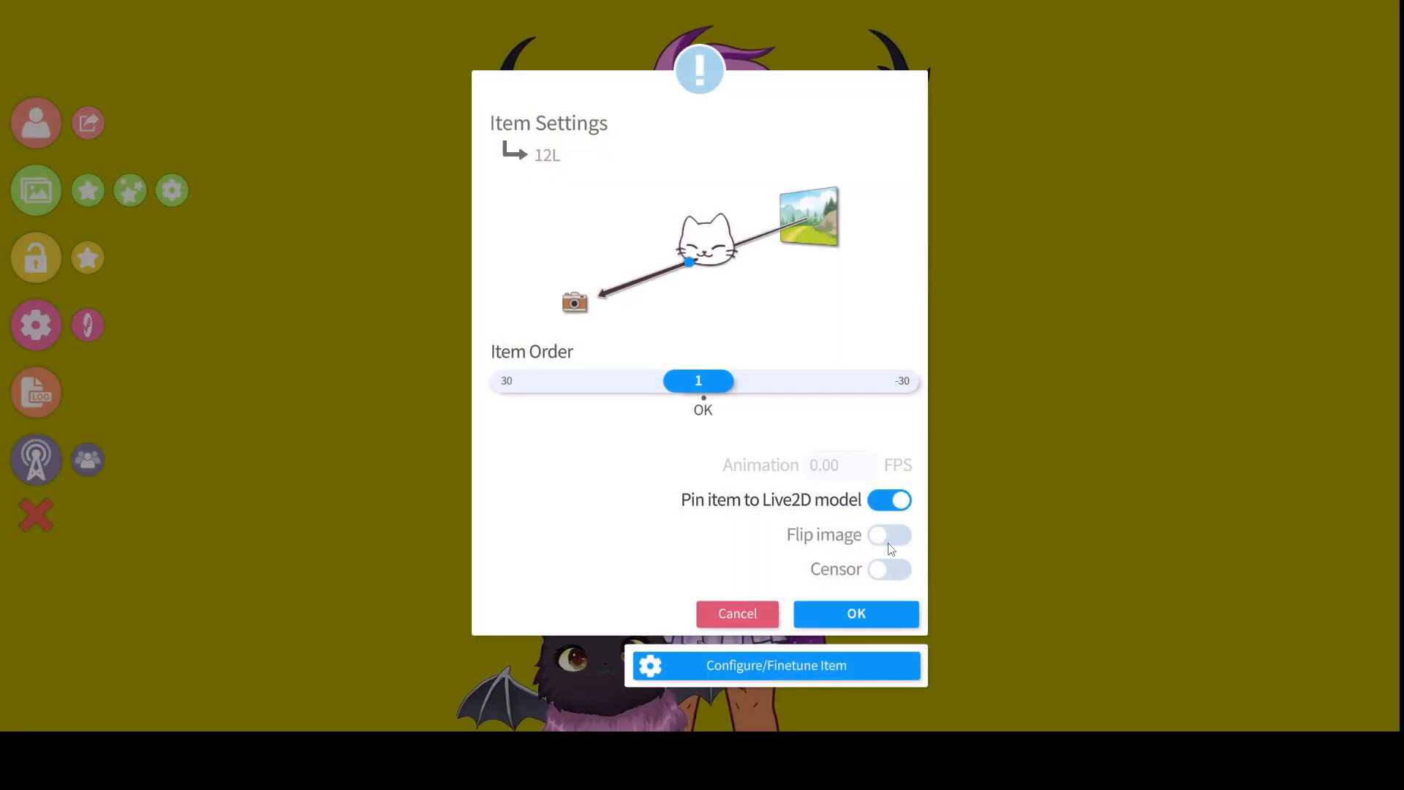
pyautogui.click(873, 613)
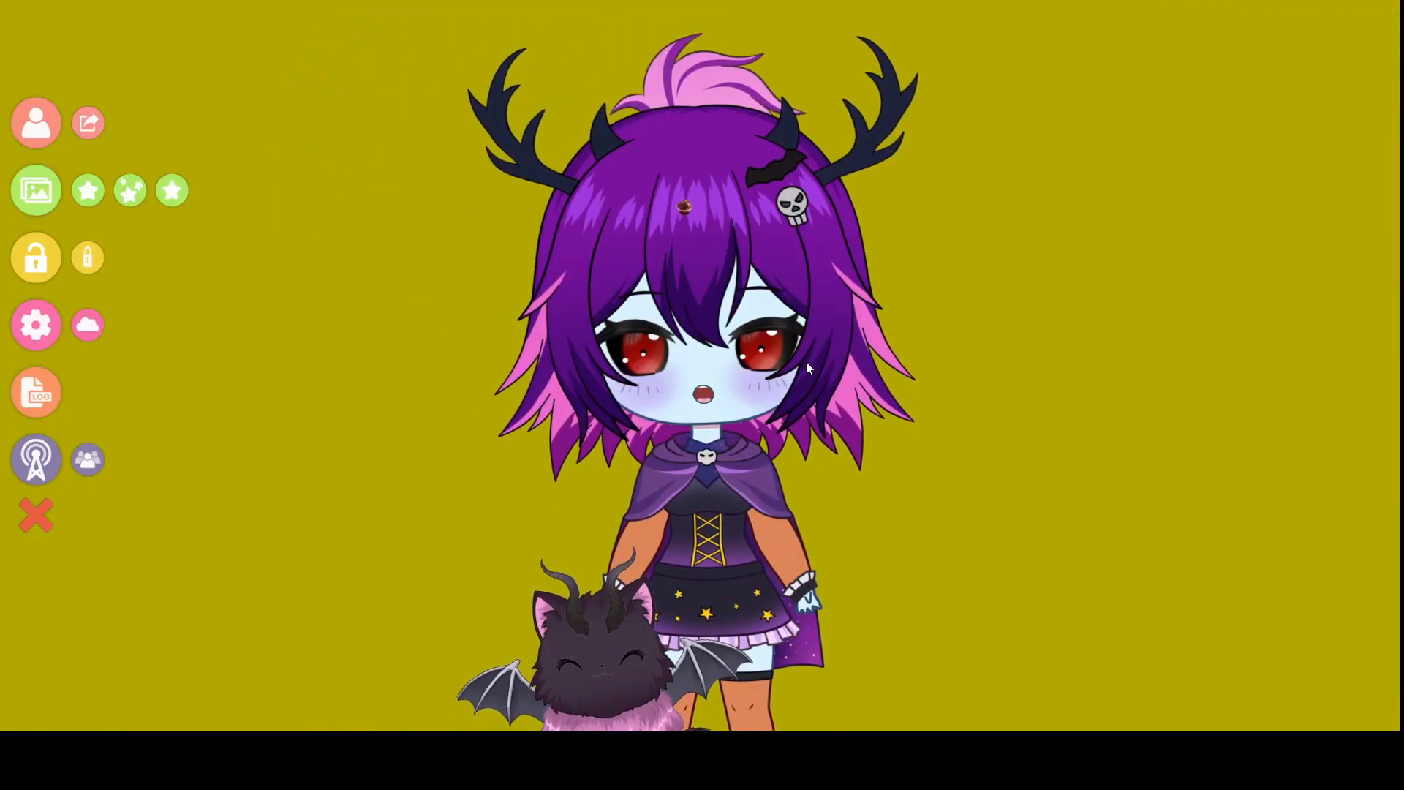
pyautogui.moveTo(688, 219); pyautogui.dragTo(701, 129)
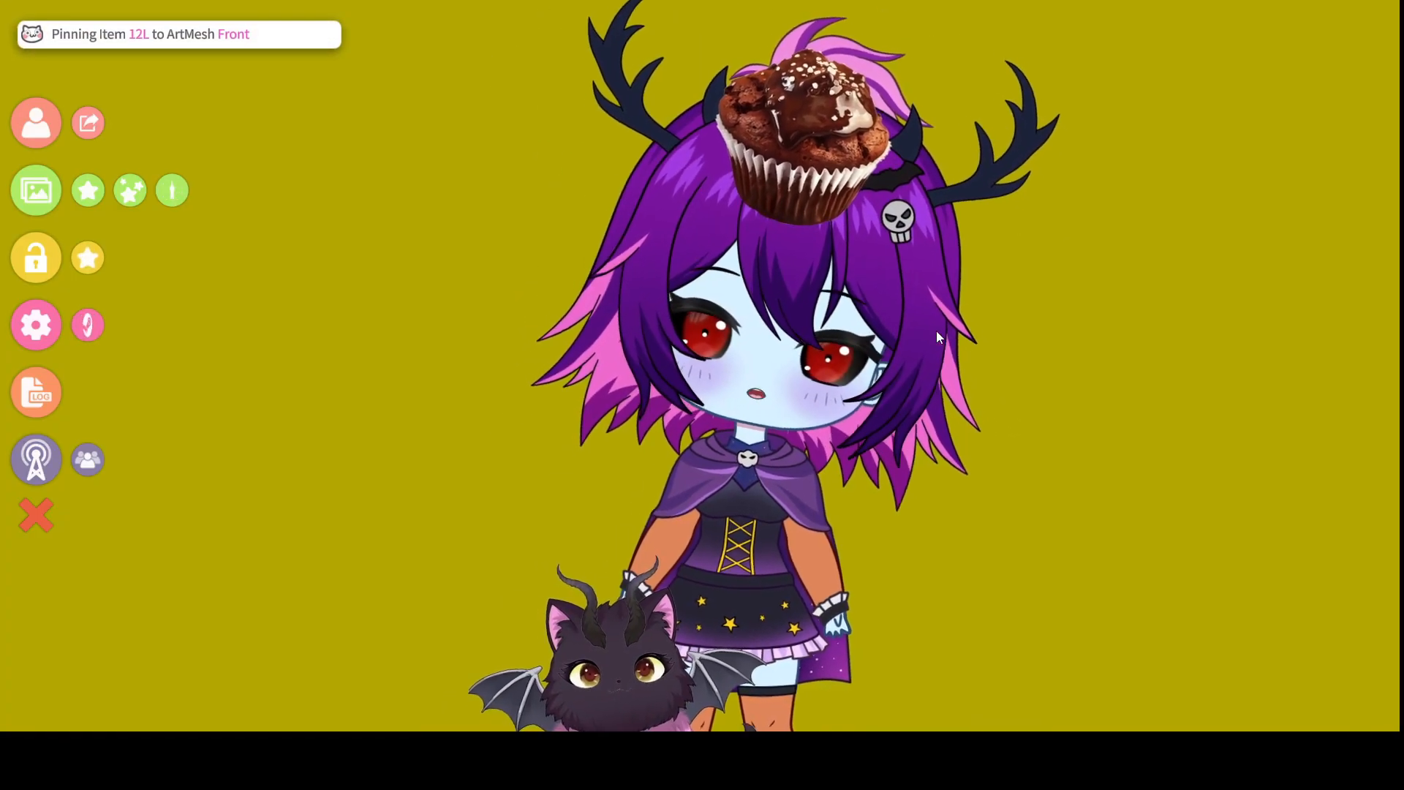
# Create and save a new item scene named "cupcake" that includes the 12L item and excludes KittyCat
pyautogui.click(126, 191)
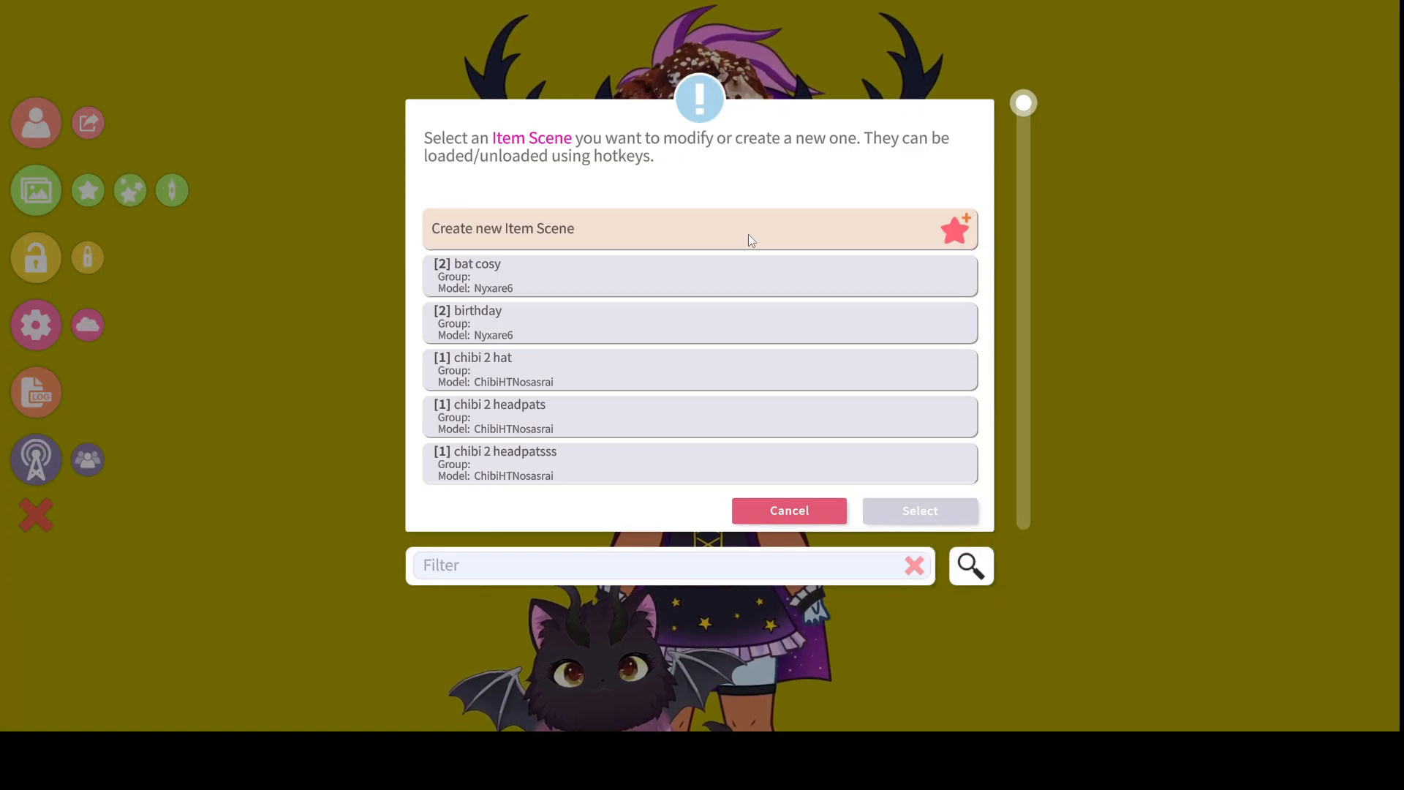
pyautogui.click(670, 228)
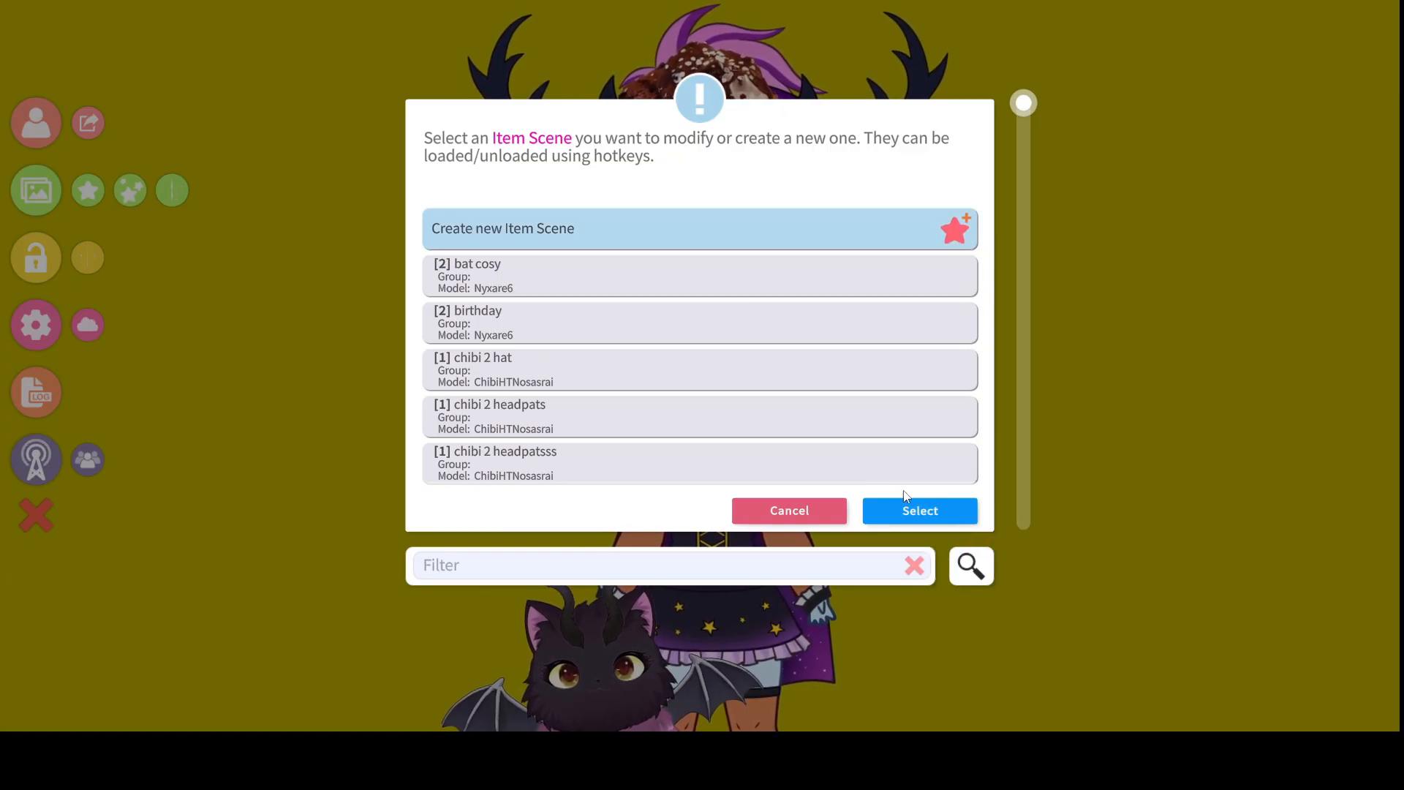
pyautogui.click(903, 512)
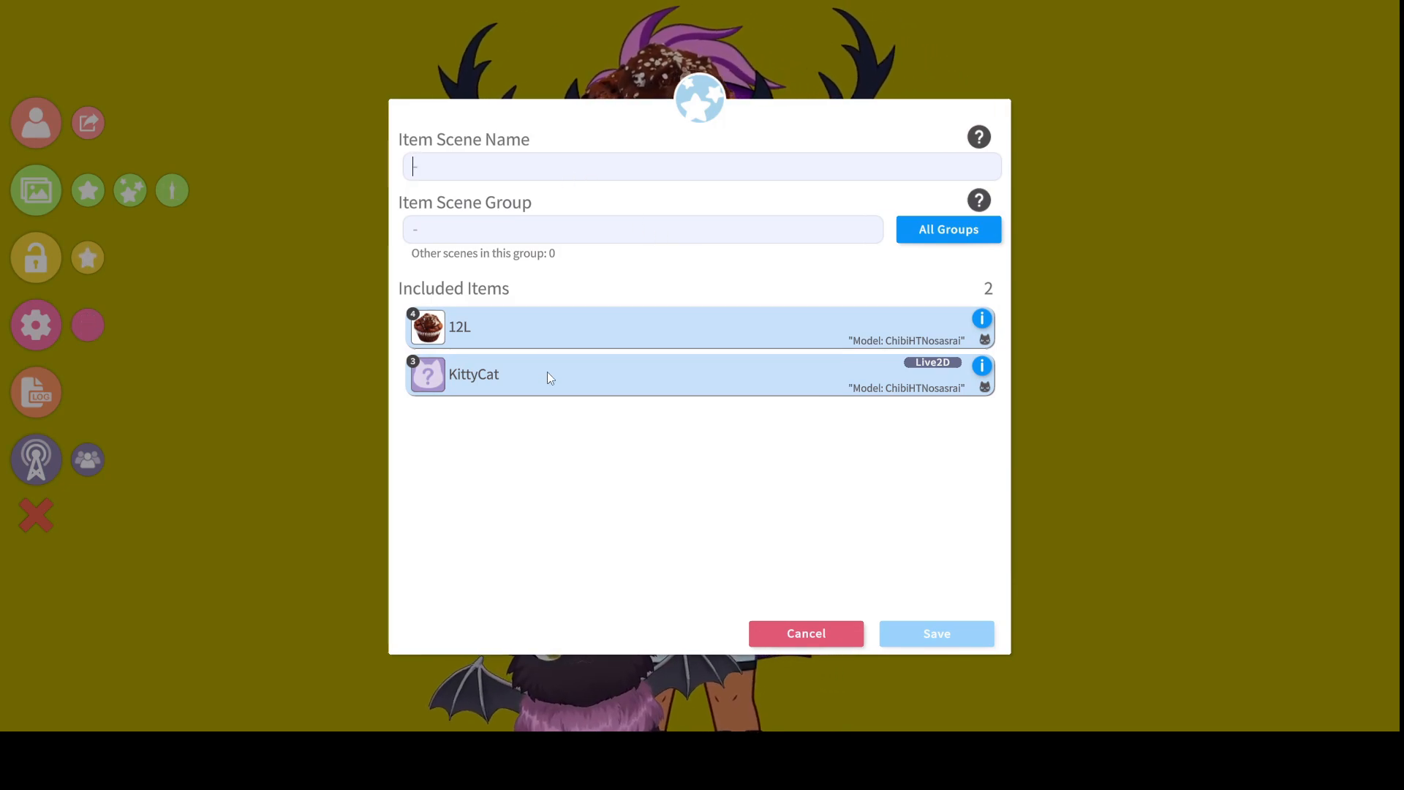
pyautogui.write('cupcake')
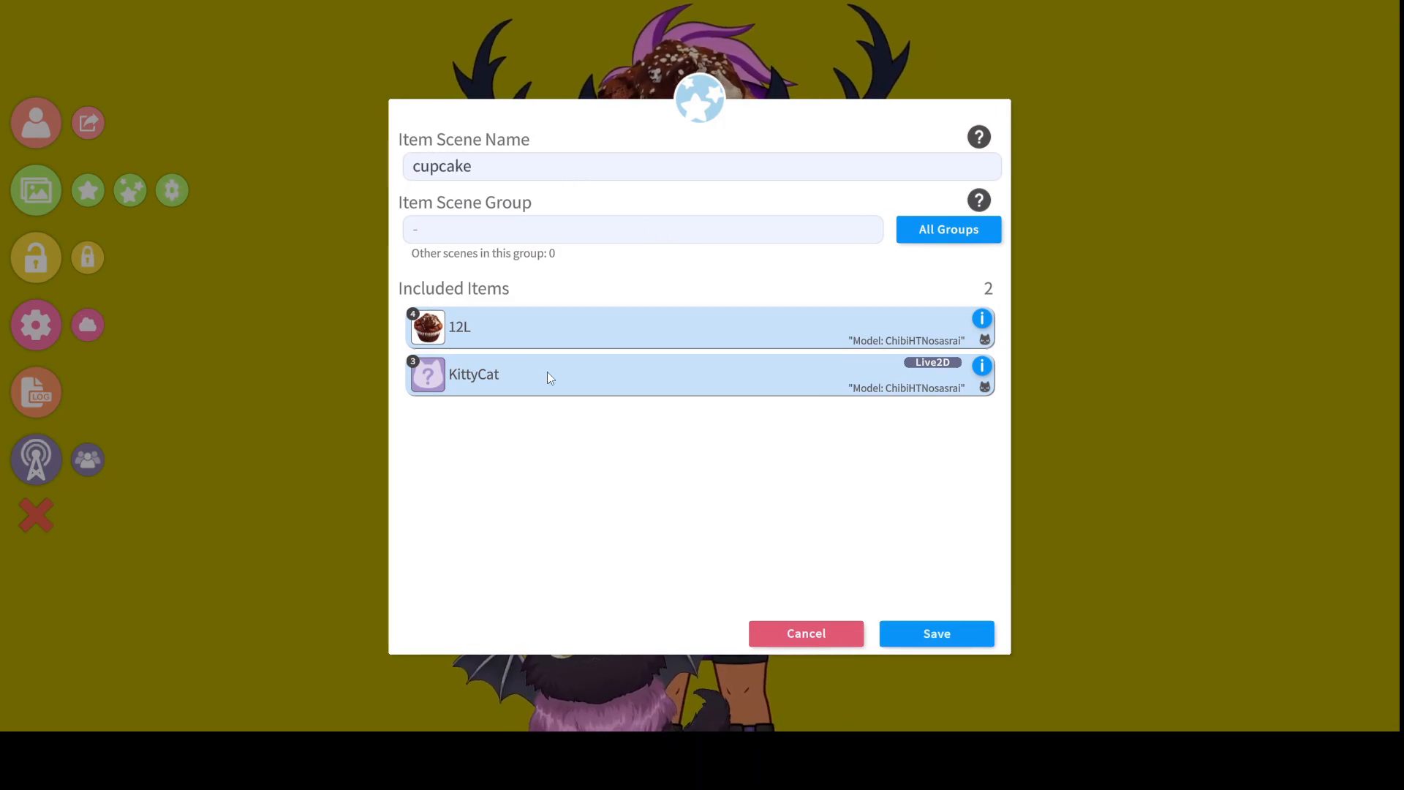
pyautogui.click(548, 373)
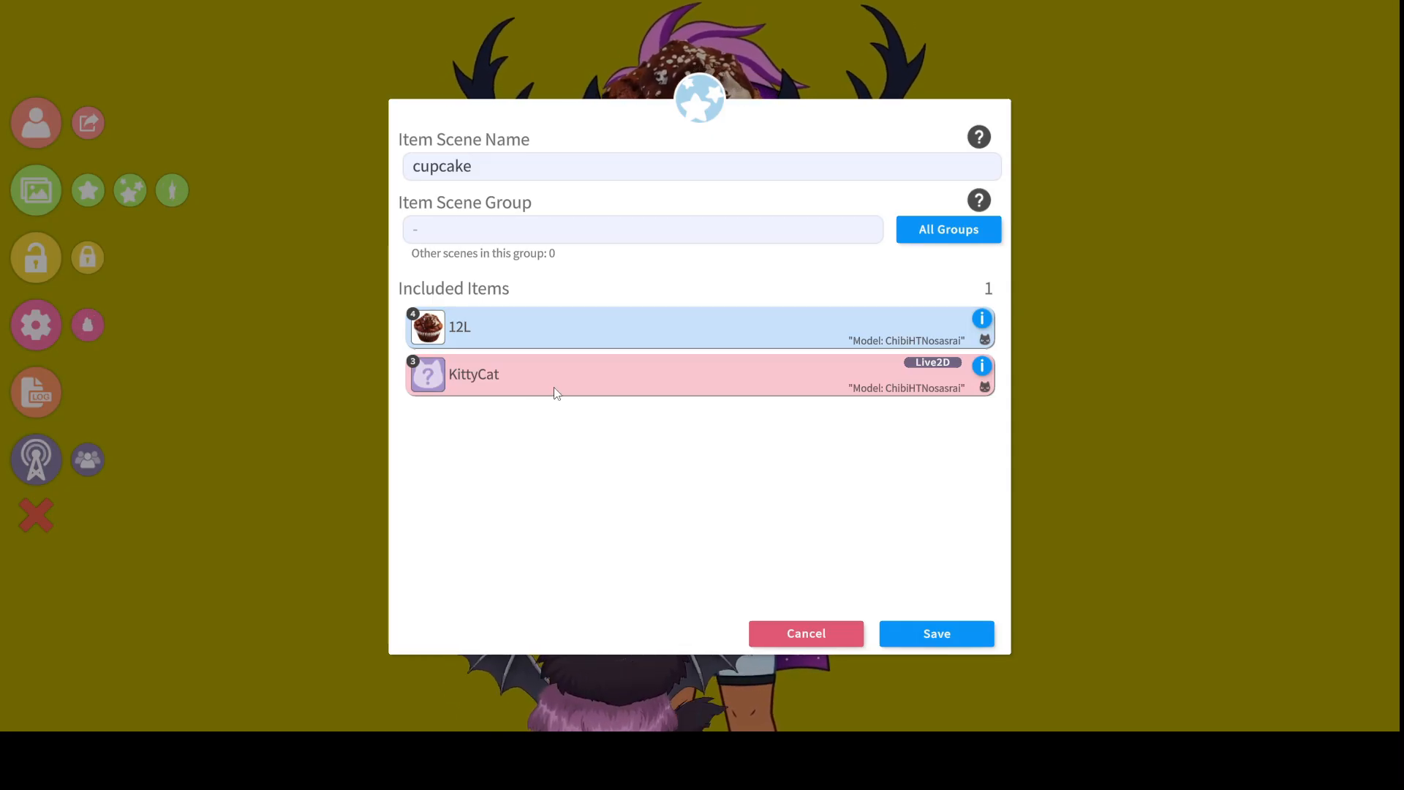
pyautogui.click(914, 634)
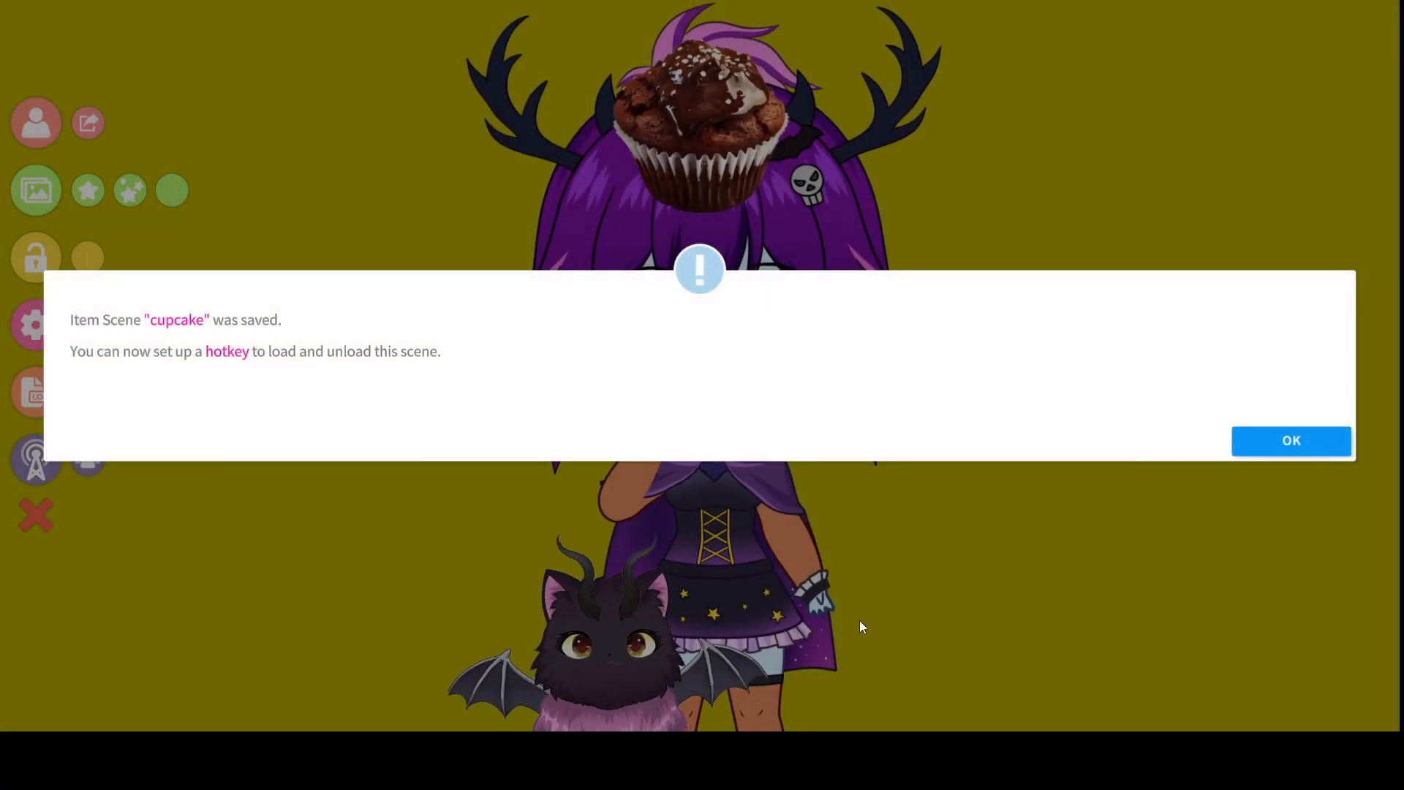
pyautogui.click(1280, 446)
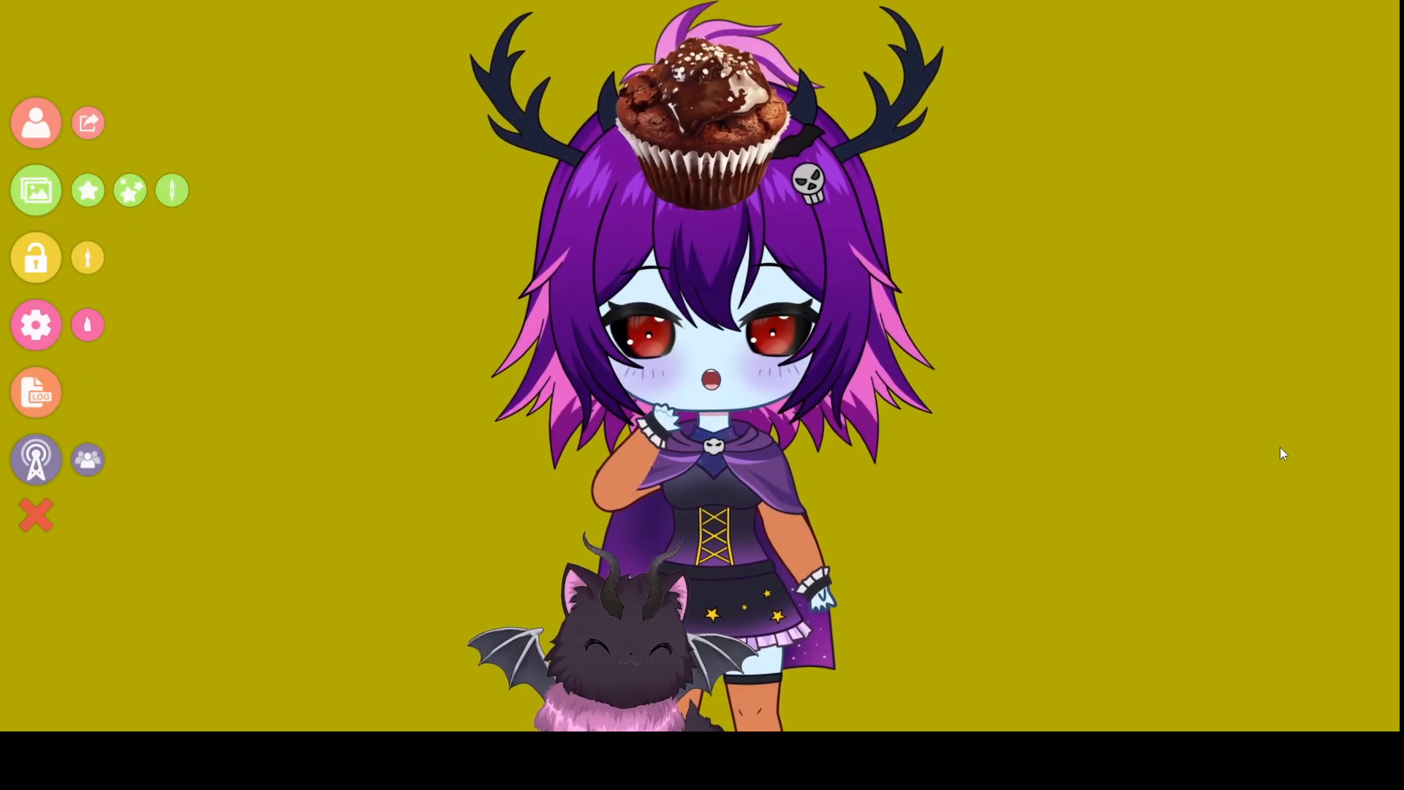
# Add a new hotkey at the end of the model's hotkey list and name it "cake"
pyautogui.click(29, 320)
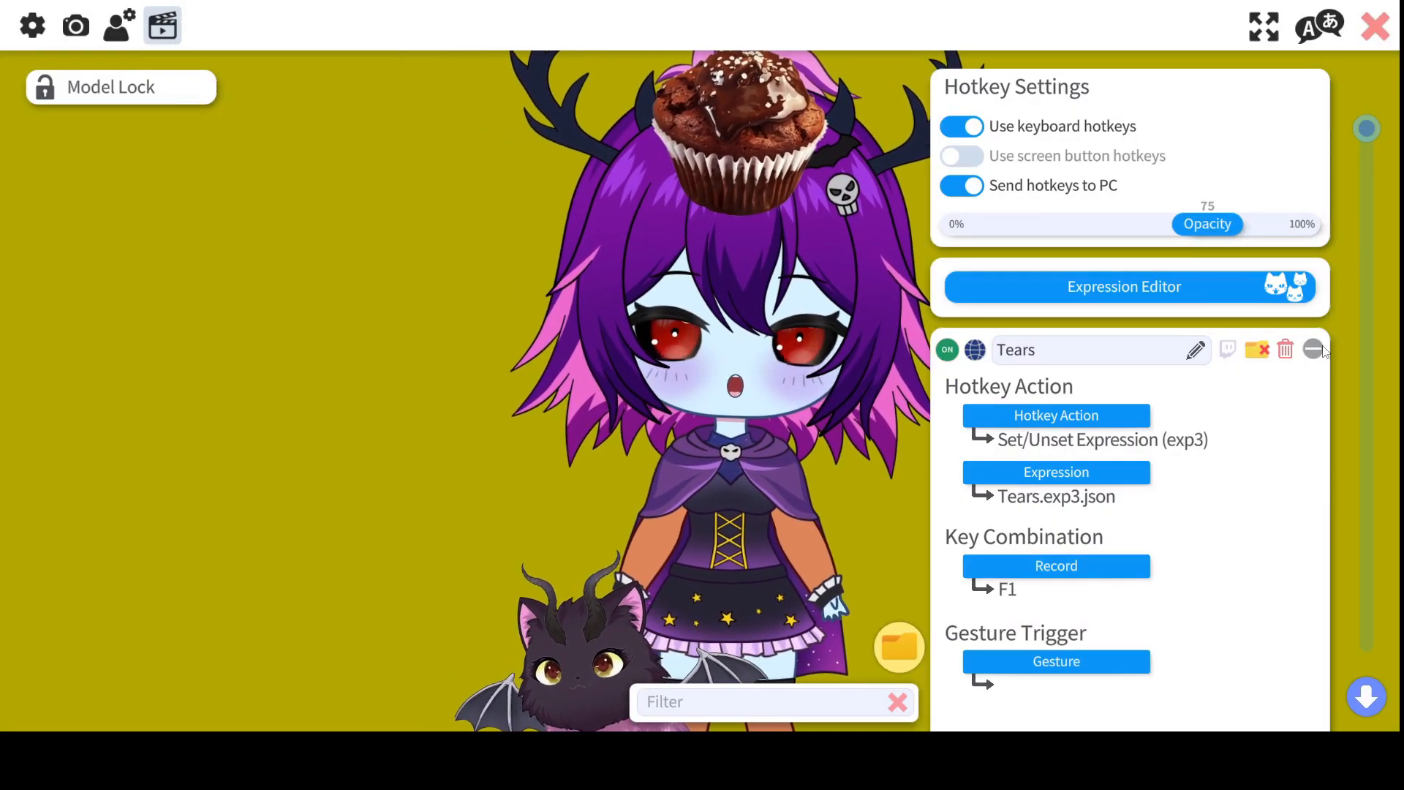
pyautogui.click(1313, 349)
pyautogui.scroll(-10, 1289, 431)
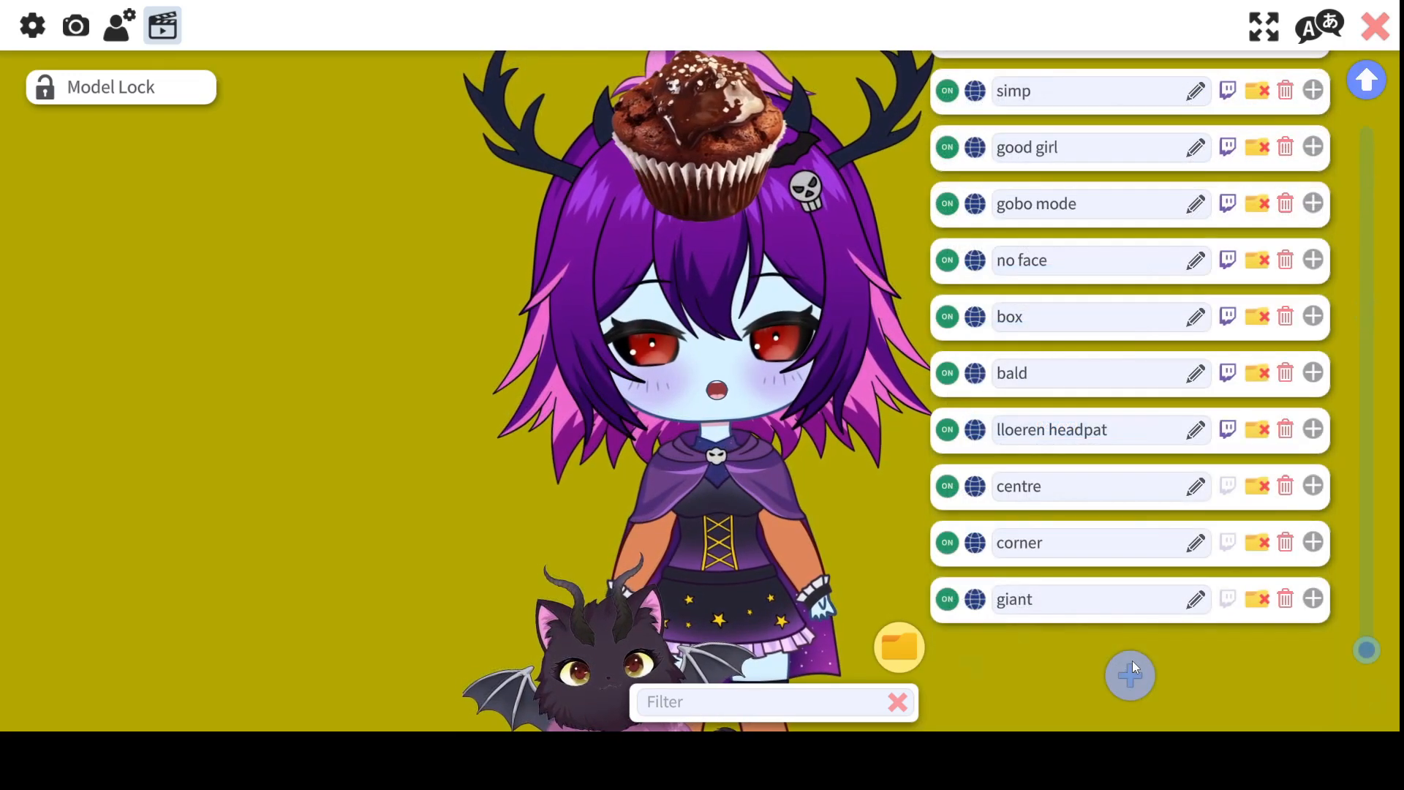
pyautogui.click(1132, 661)
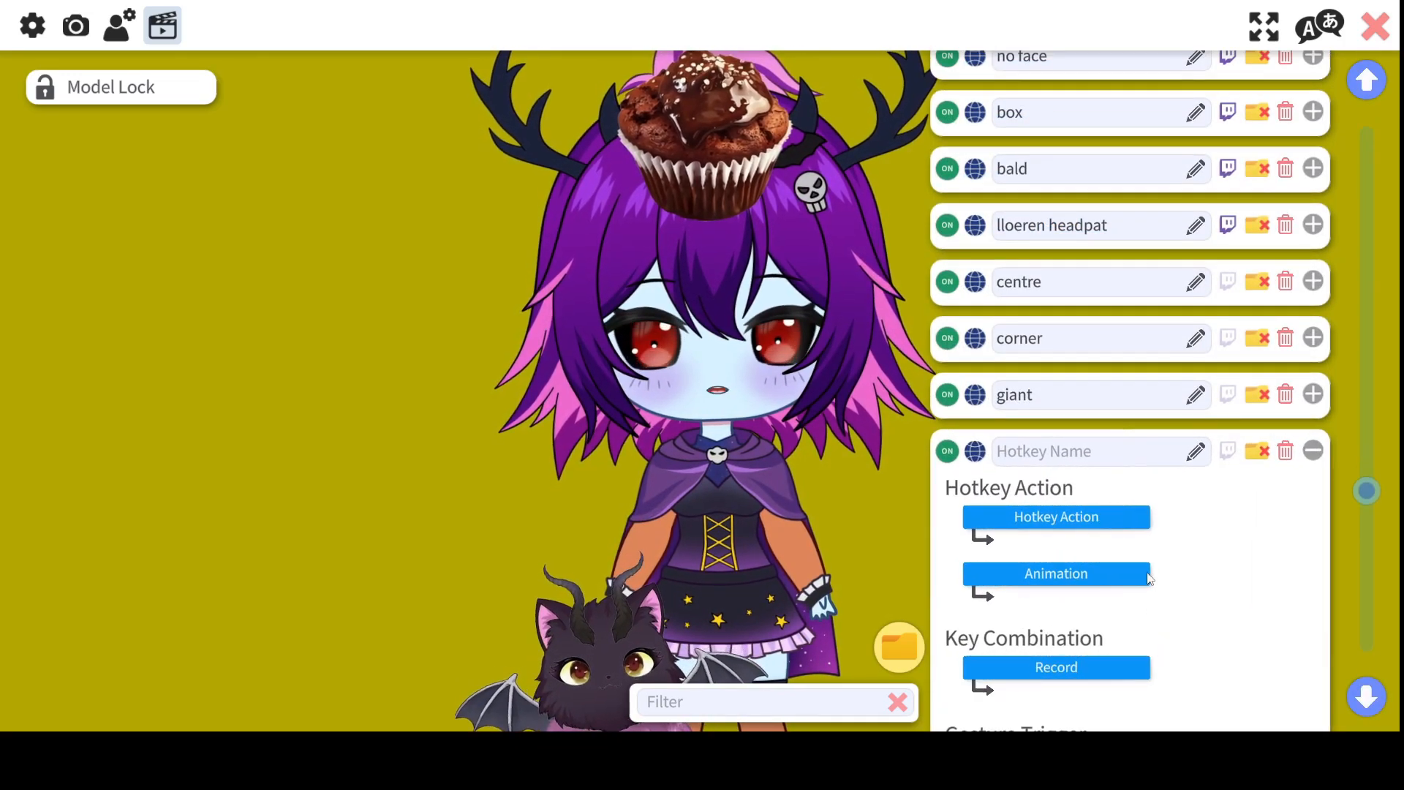
pyautogui.click(1197, 453)
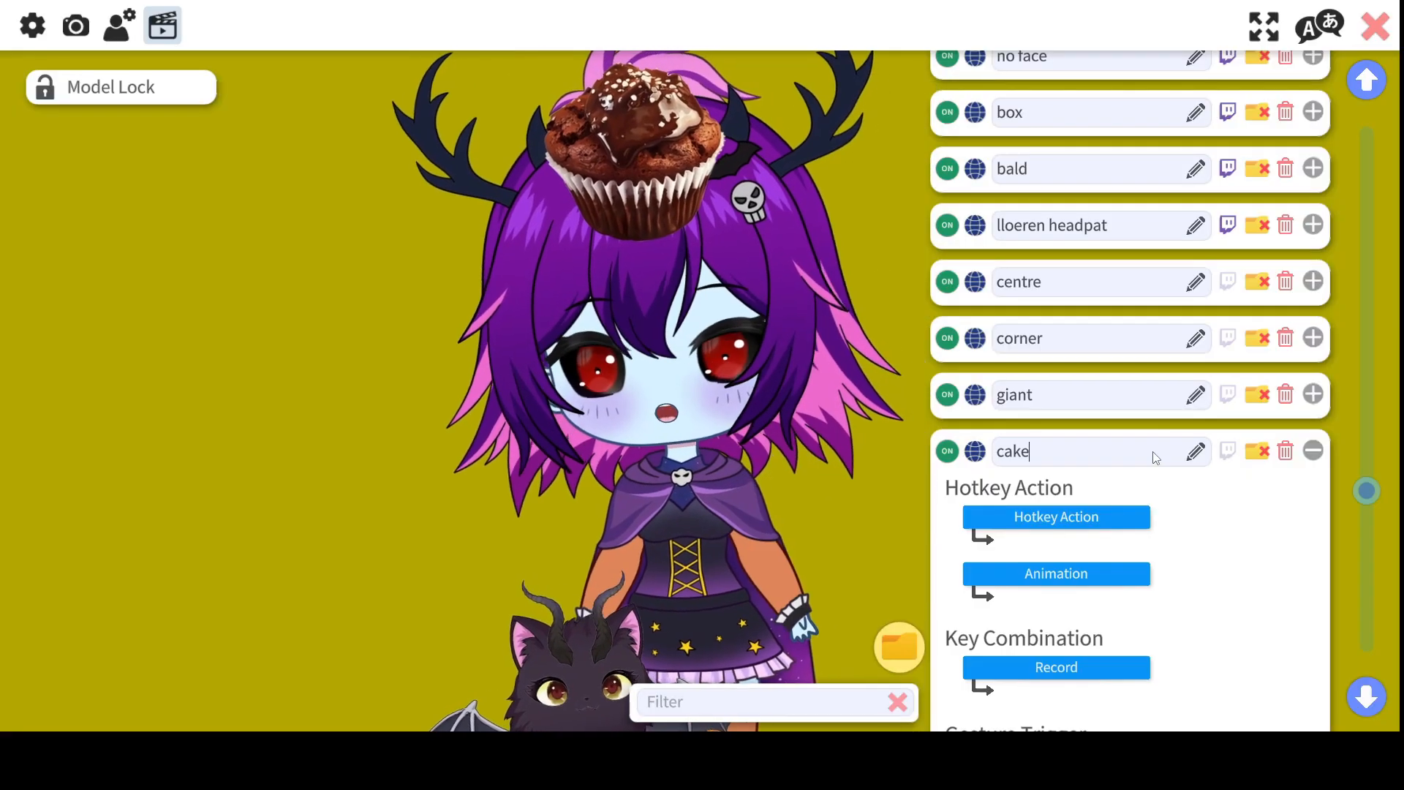
# Set the "cake" hotkey's action to Toggle Item Scene
pyautogui.scroll(-1, 1113, 512)
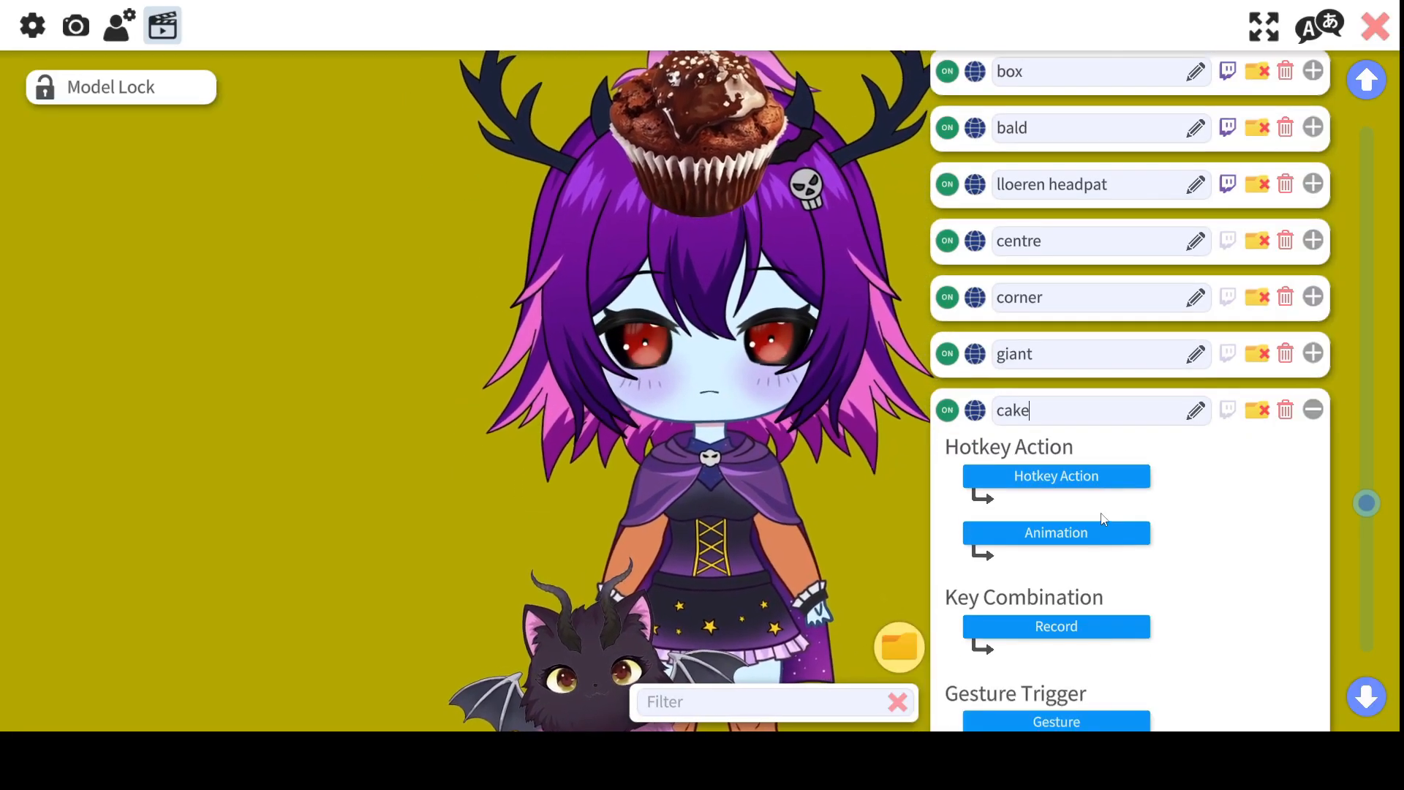
pyautogui.click(1081, 480)
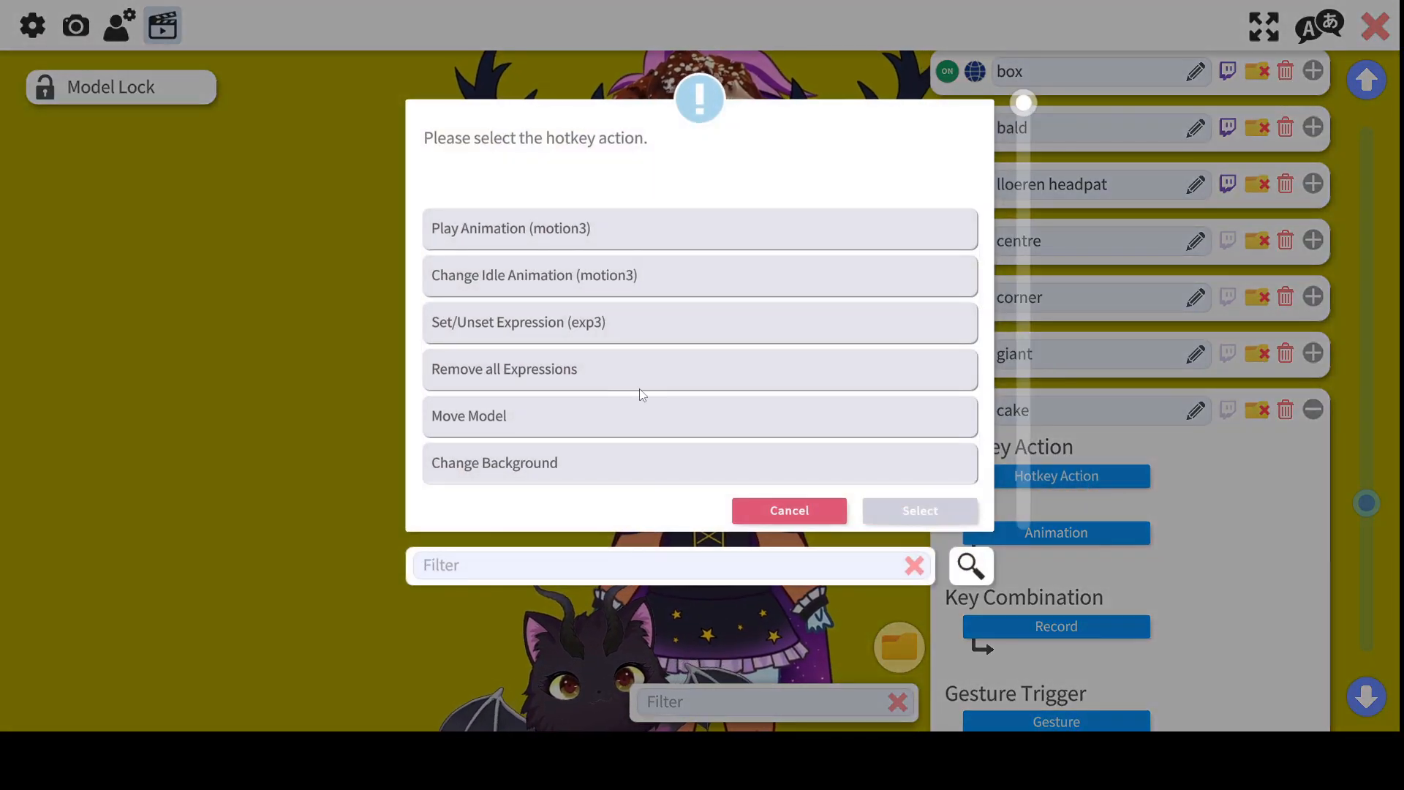
pyautogui.scroll(-2, 629, 386)
pyautogui.scroll(-3, 618, 384)
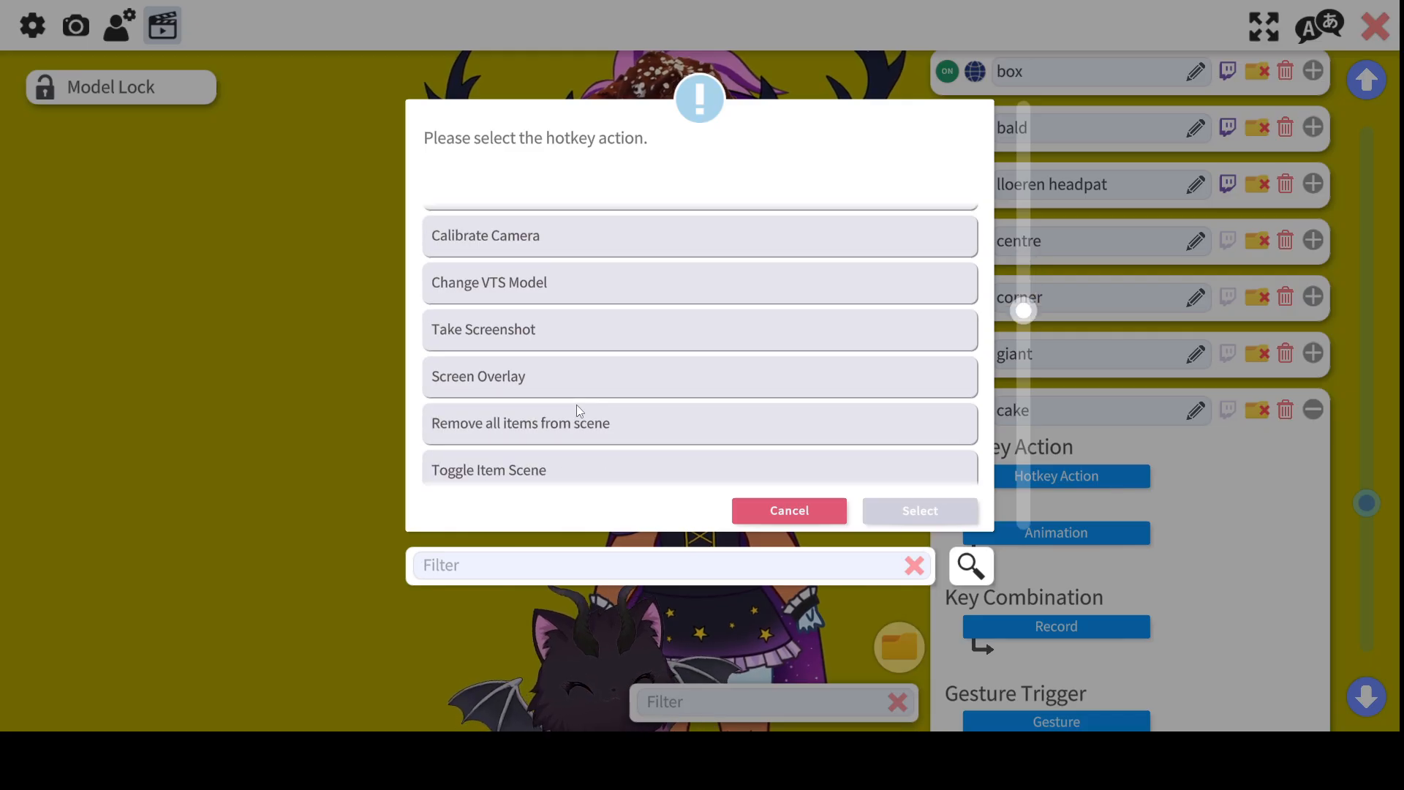
pyautogui.click(649, 481)
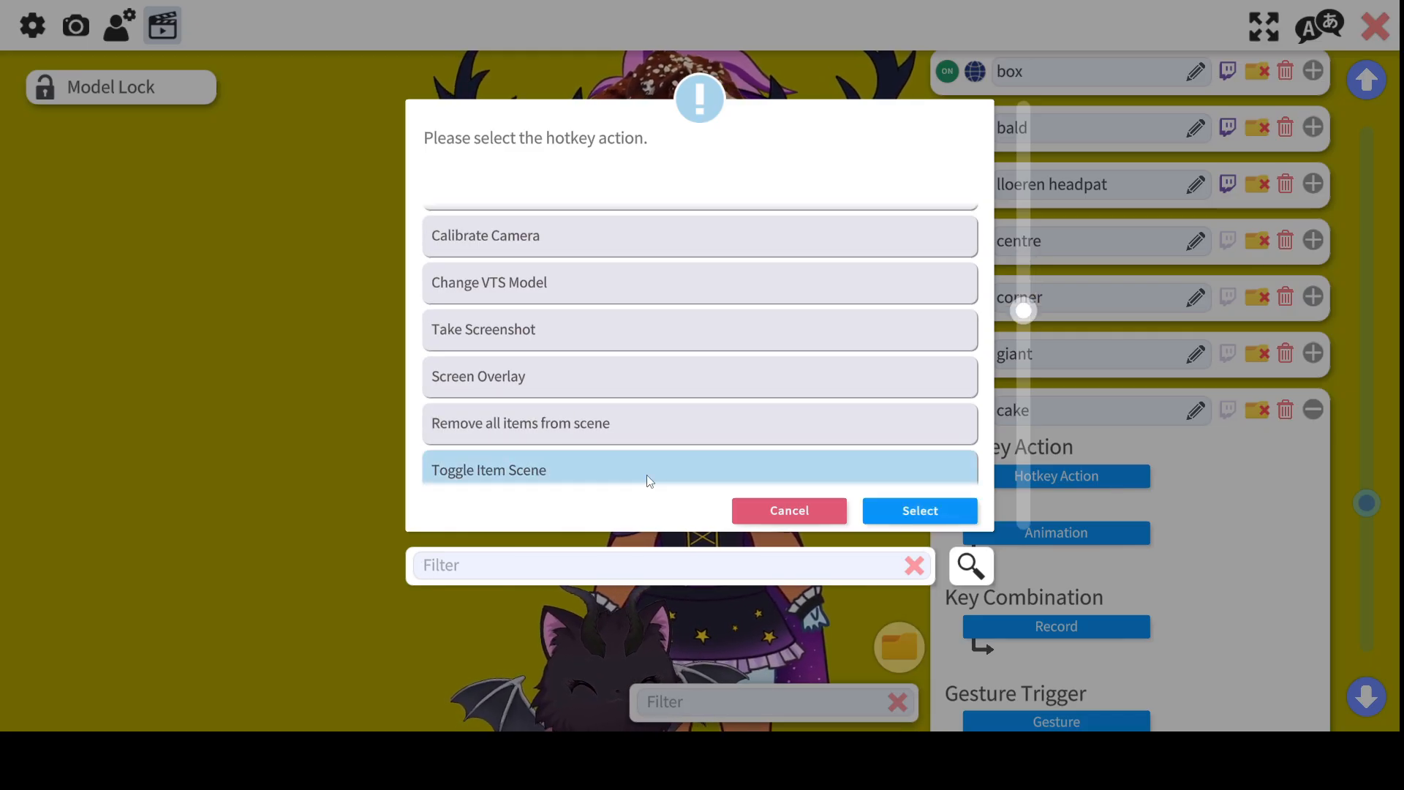
pyautogui.click(909, 512)
# Choose the "cupcake" item scene as the one toggled by the "cake" hotkey
pyautogui.click(1031, 533)
pyautogui.scroll(-1, 701, 401)
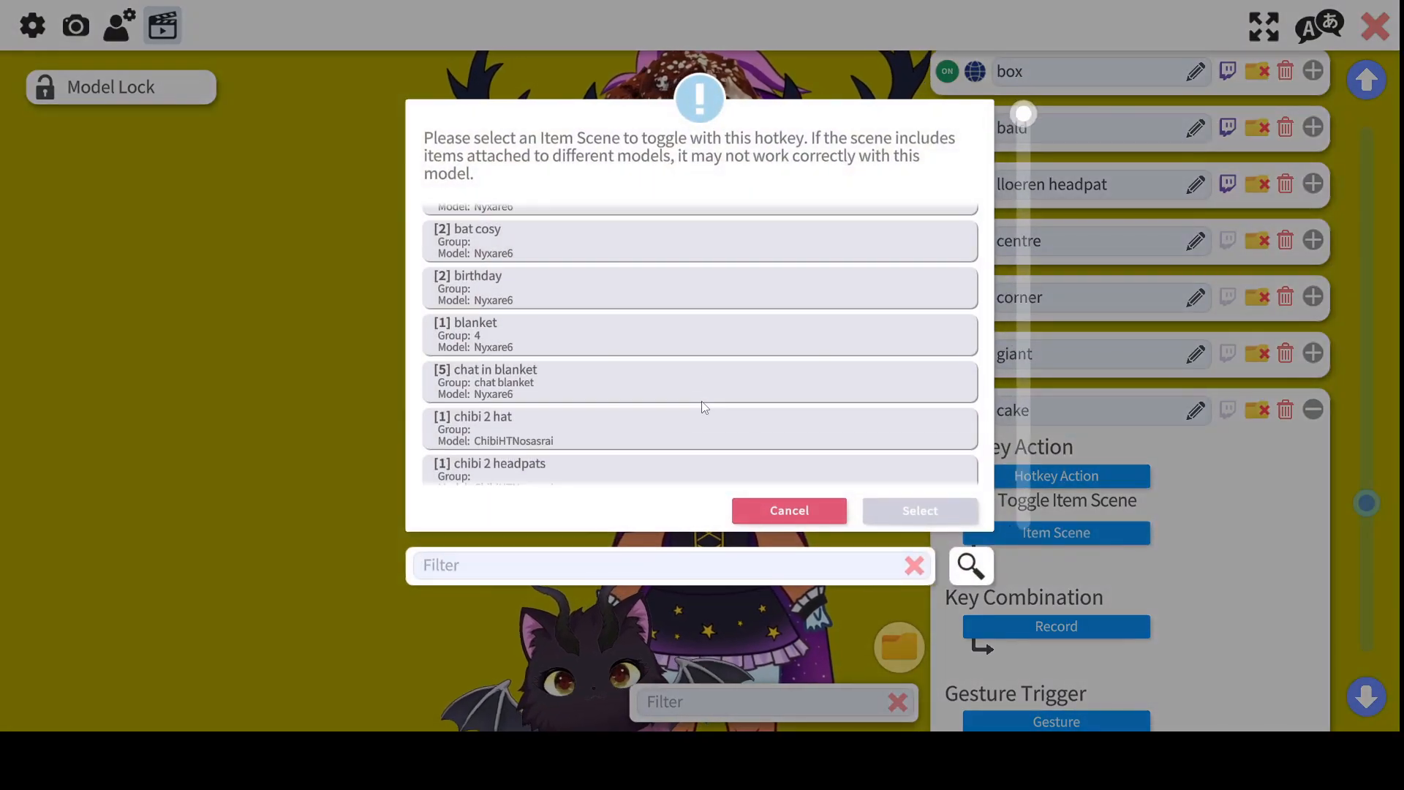
pyautogui.scroll(-4, 640, 401)
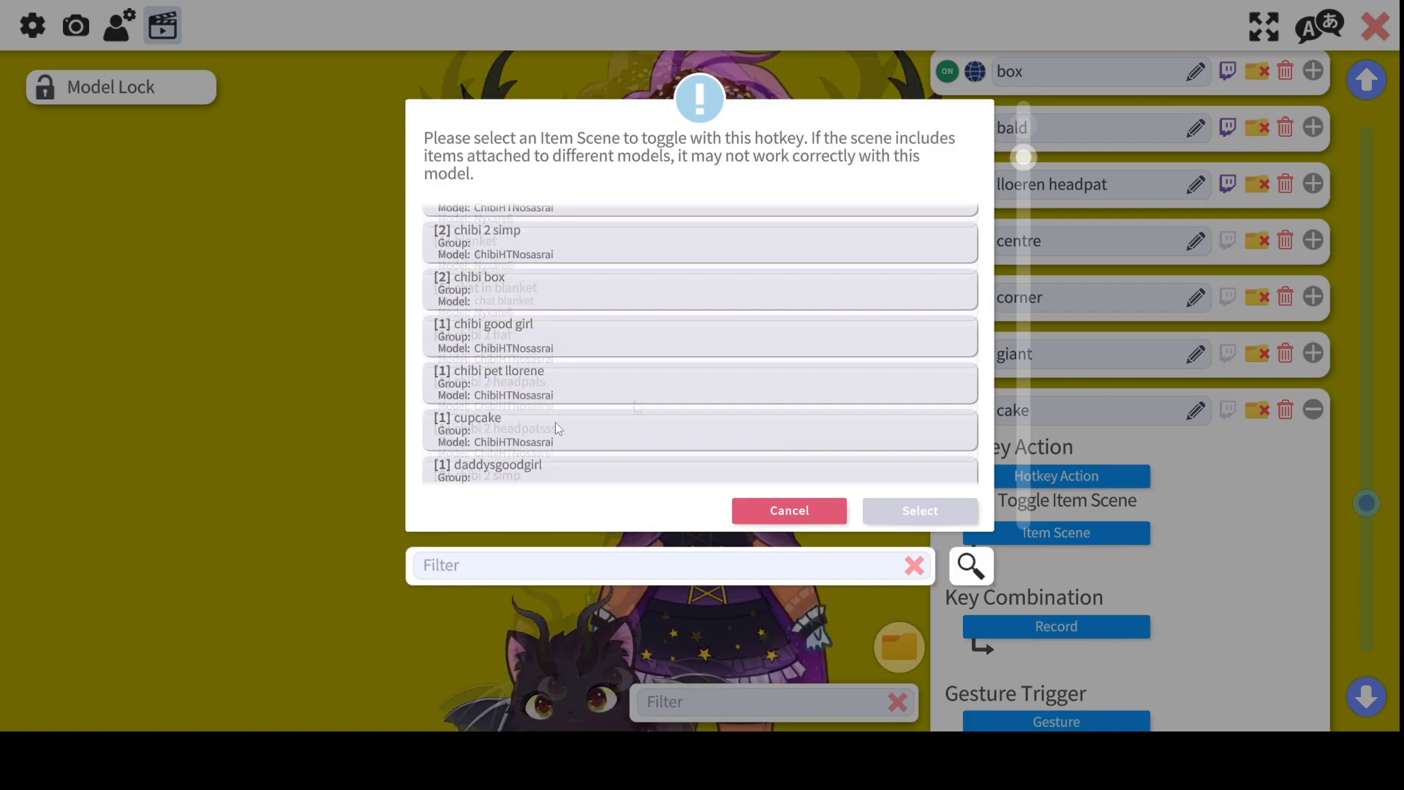
pyautogui.click(556, 427)
pyautogui.click(923, 511)
# Record N6 + N7 + G as the "cake" hotkey's key combination and trigger it to toggle the cupcake off
pyautogui.scroll(-3, 1269, 645)
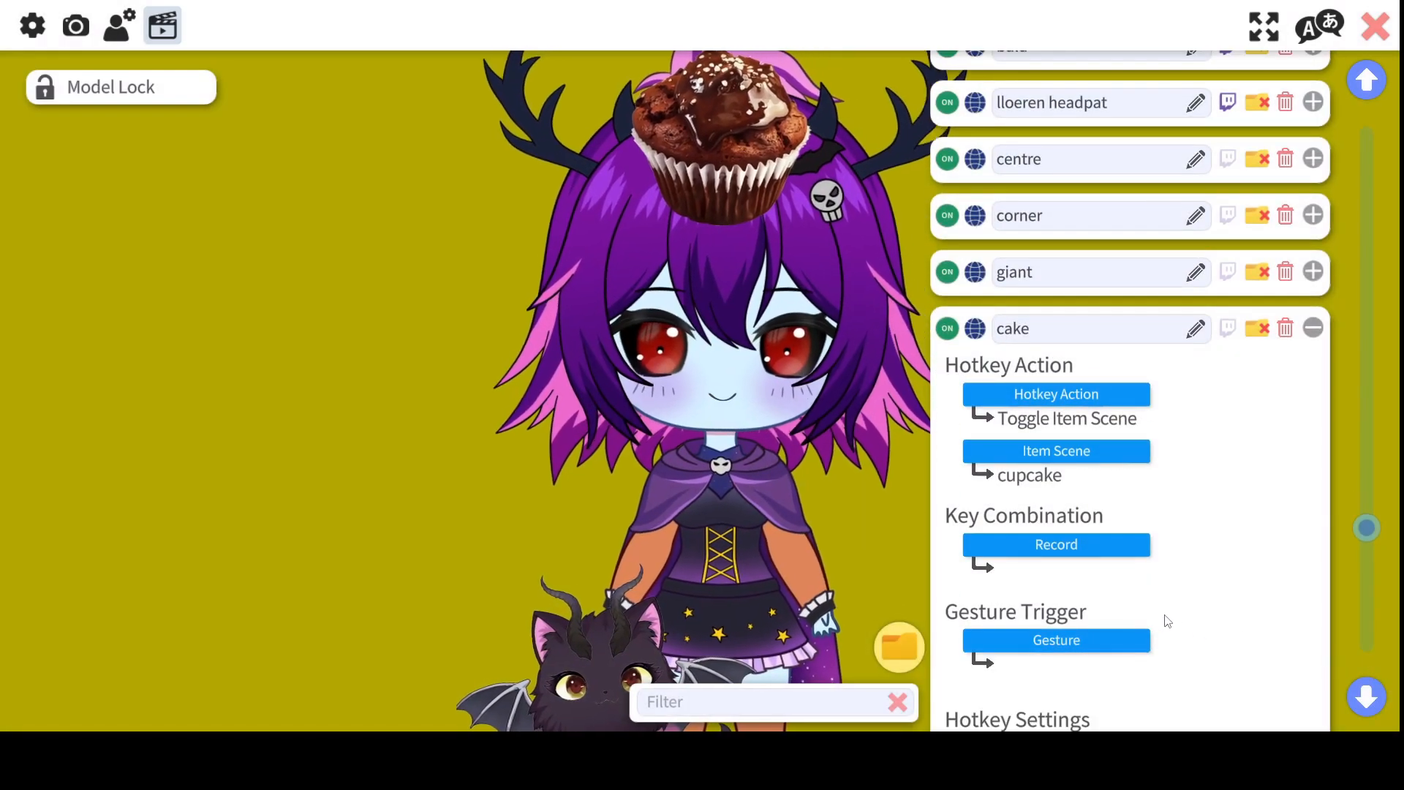
pyautogui.click(1057, 468)
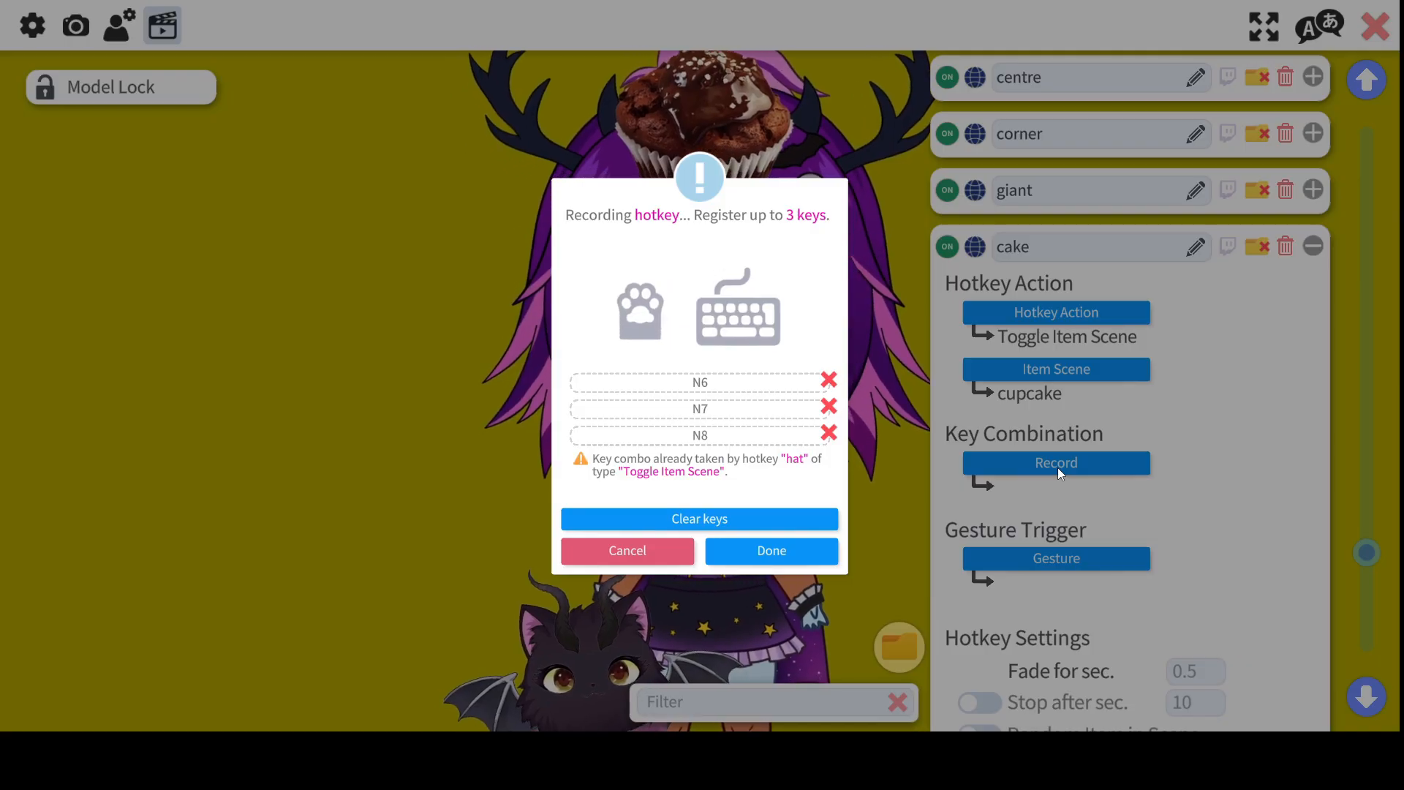
pyautogui.click(828, 433)
pyautogui.press('g')
pyautogui.click(770, 551)
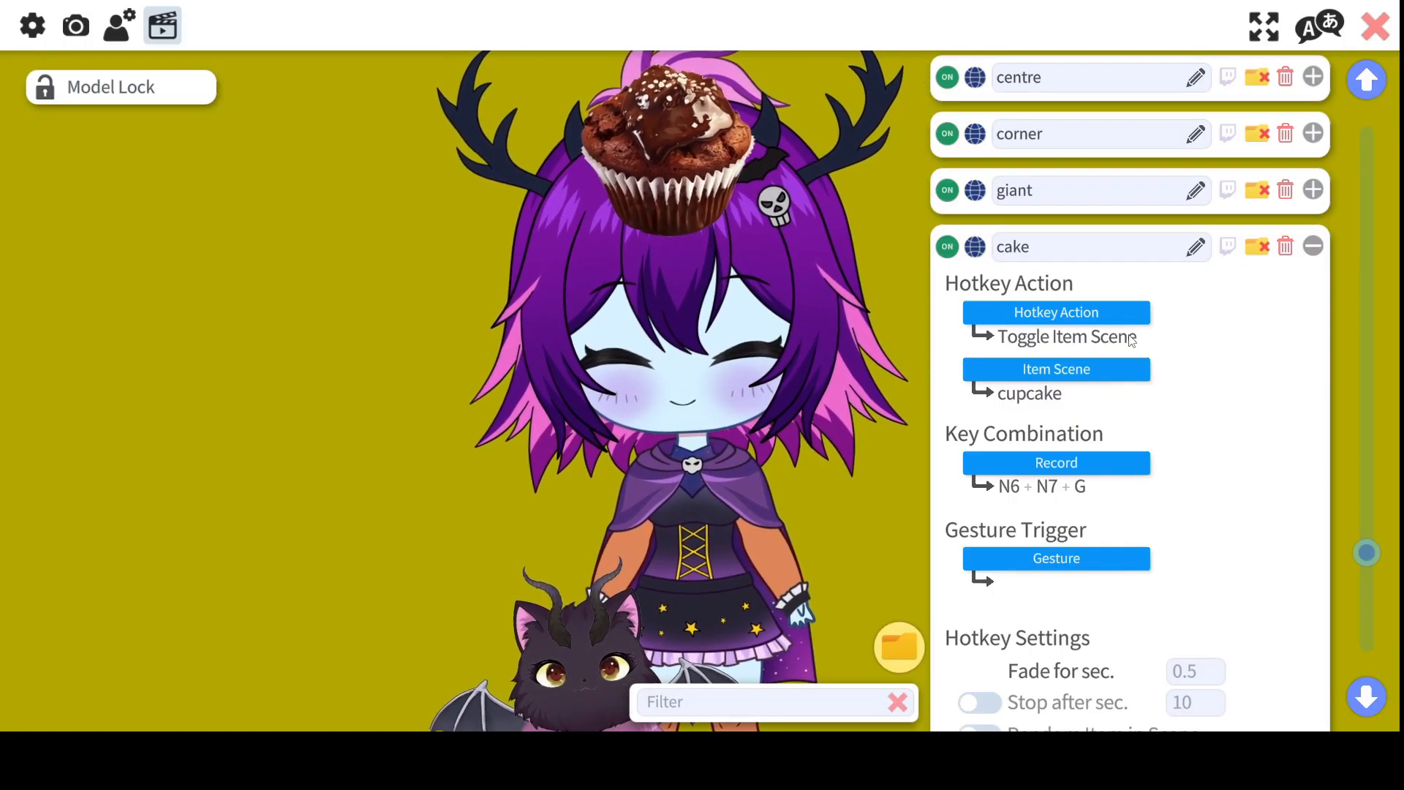
pyautogui.press('KP_6+KP_7+g')
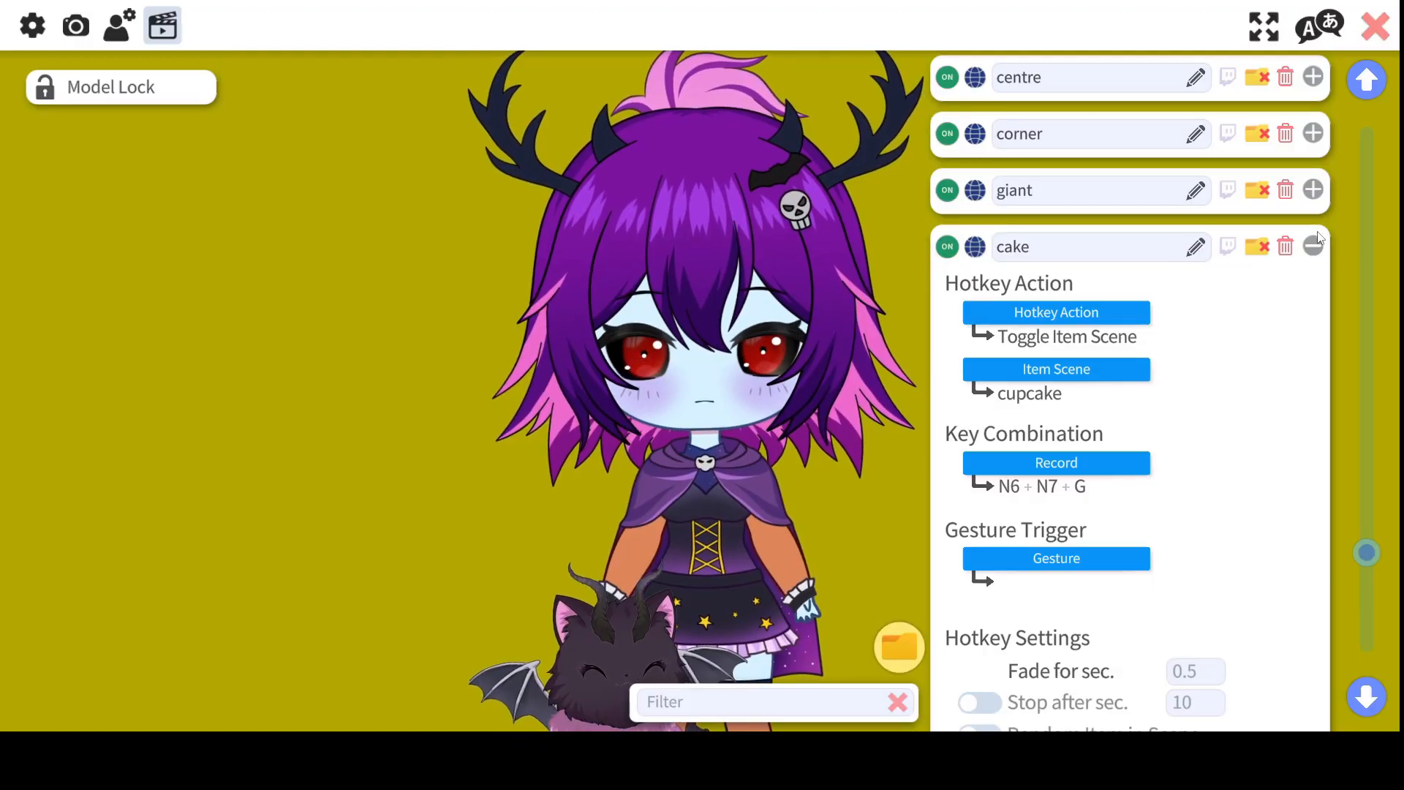
# Activate Twitch triggers for the "cake" hotkey and link its redeem trigger to the "Simp shipper toggle 2mins" reward
pyautogui.moveTo(1314, 241)
pyautogui.mouseDown()
pyautogui.moveTo(1305, 276)
pyautogui.moveTo(1302, 239)
pyautogui.mouseUp()
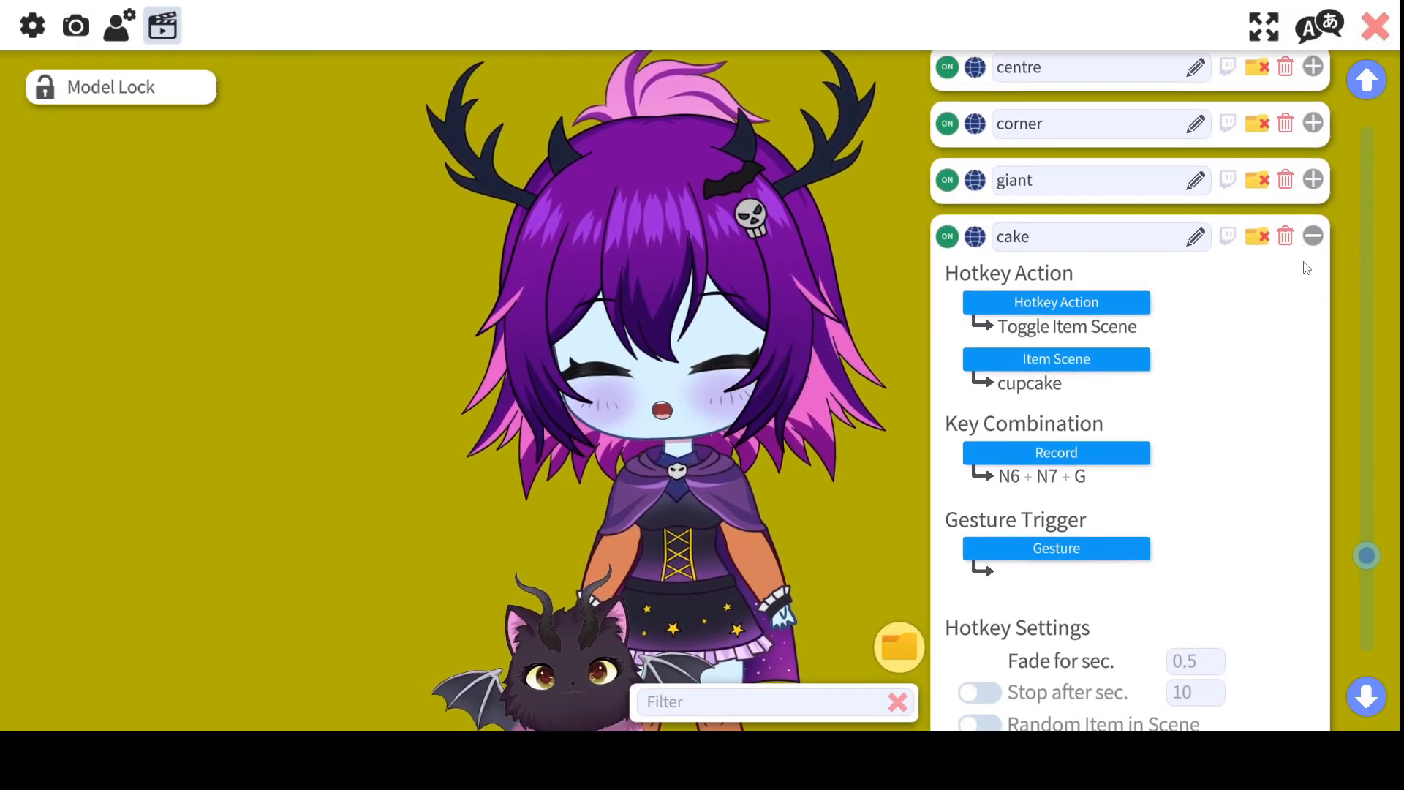
pyautogui.click(1229, 243)
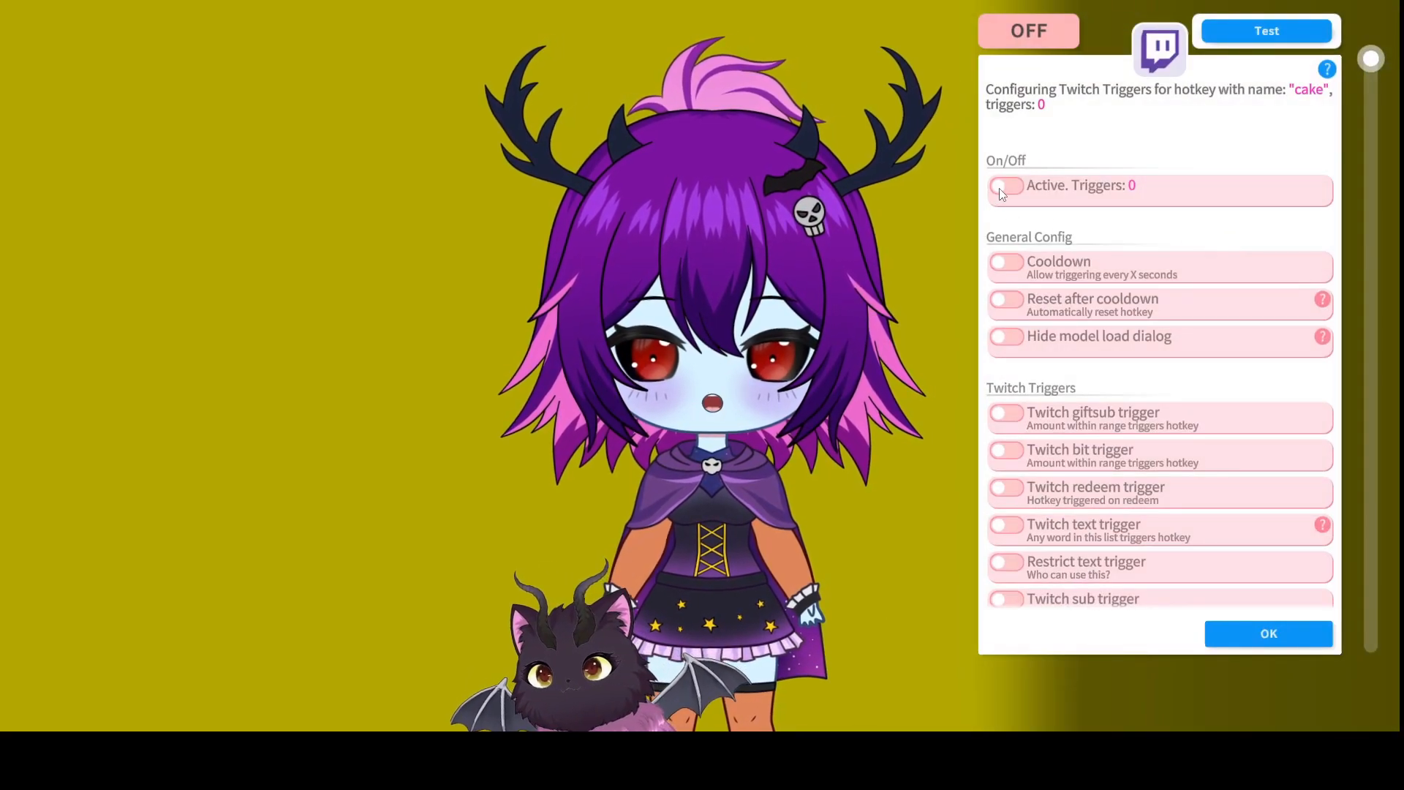
pyautogui.click(1002, 186)
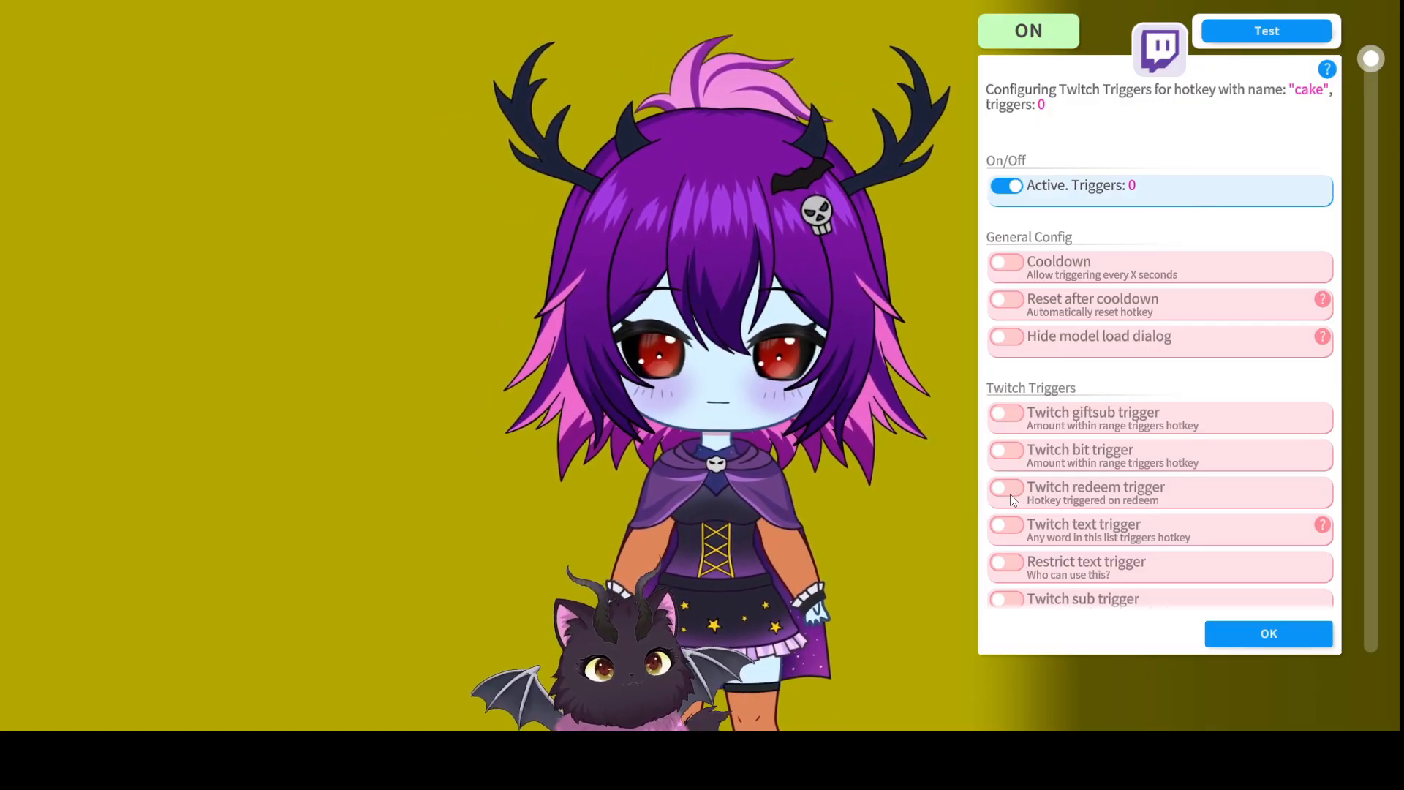
pyautogui.click(1011, 494)
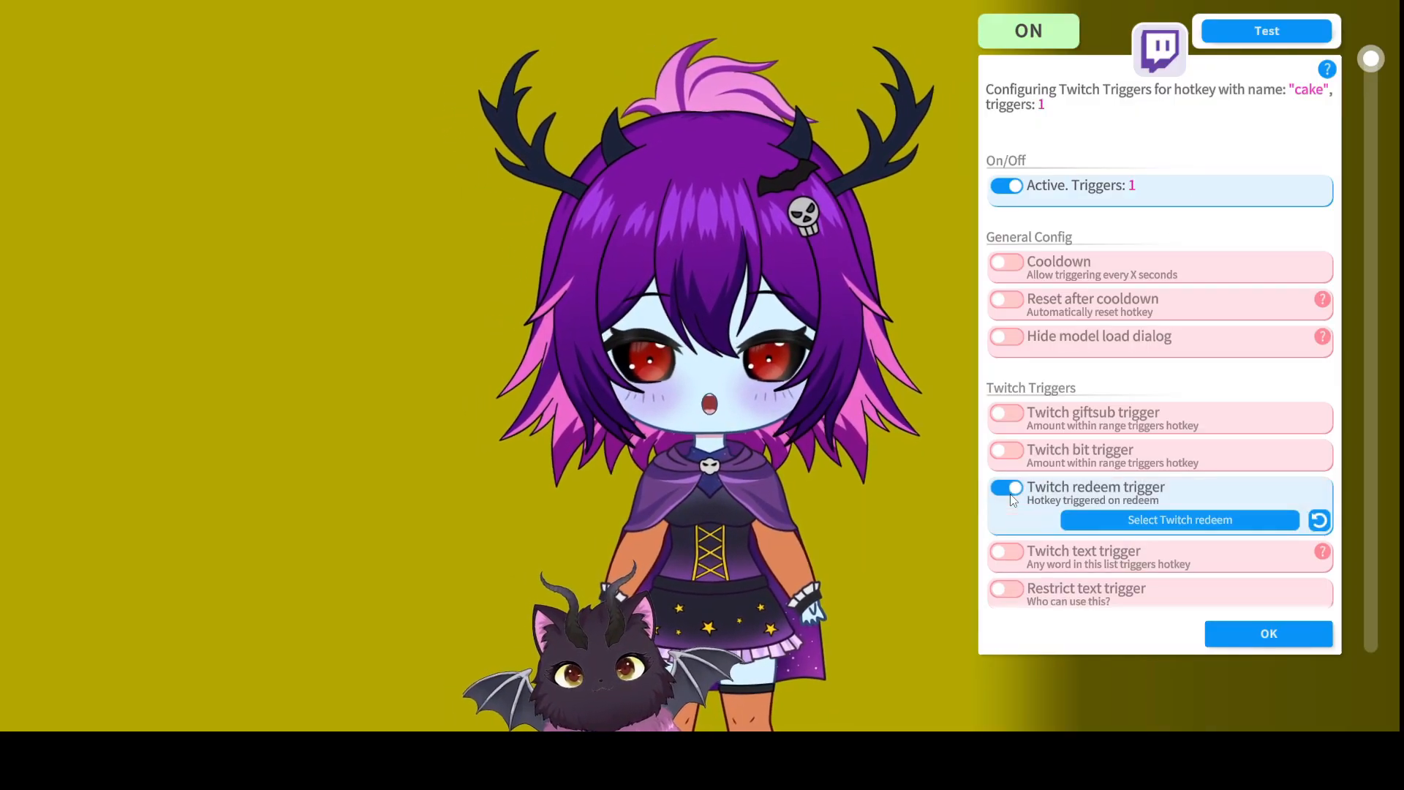
pyautogui.click(1177, 523)
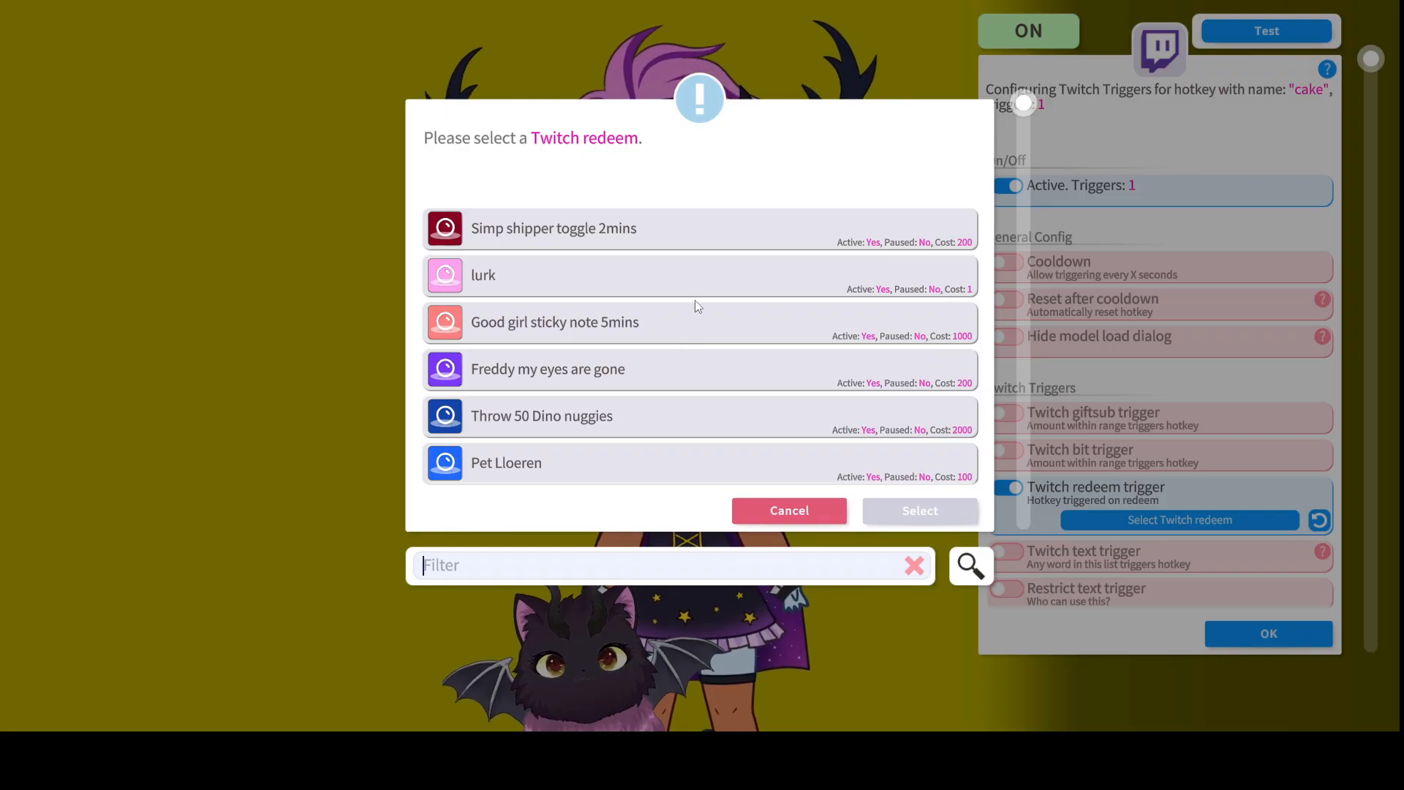
pyautogui.click(617, 243)
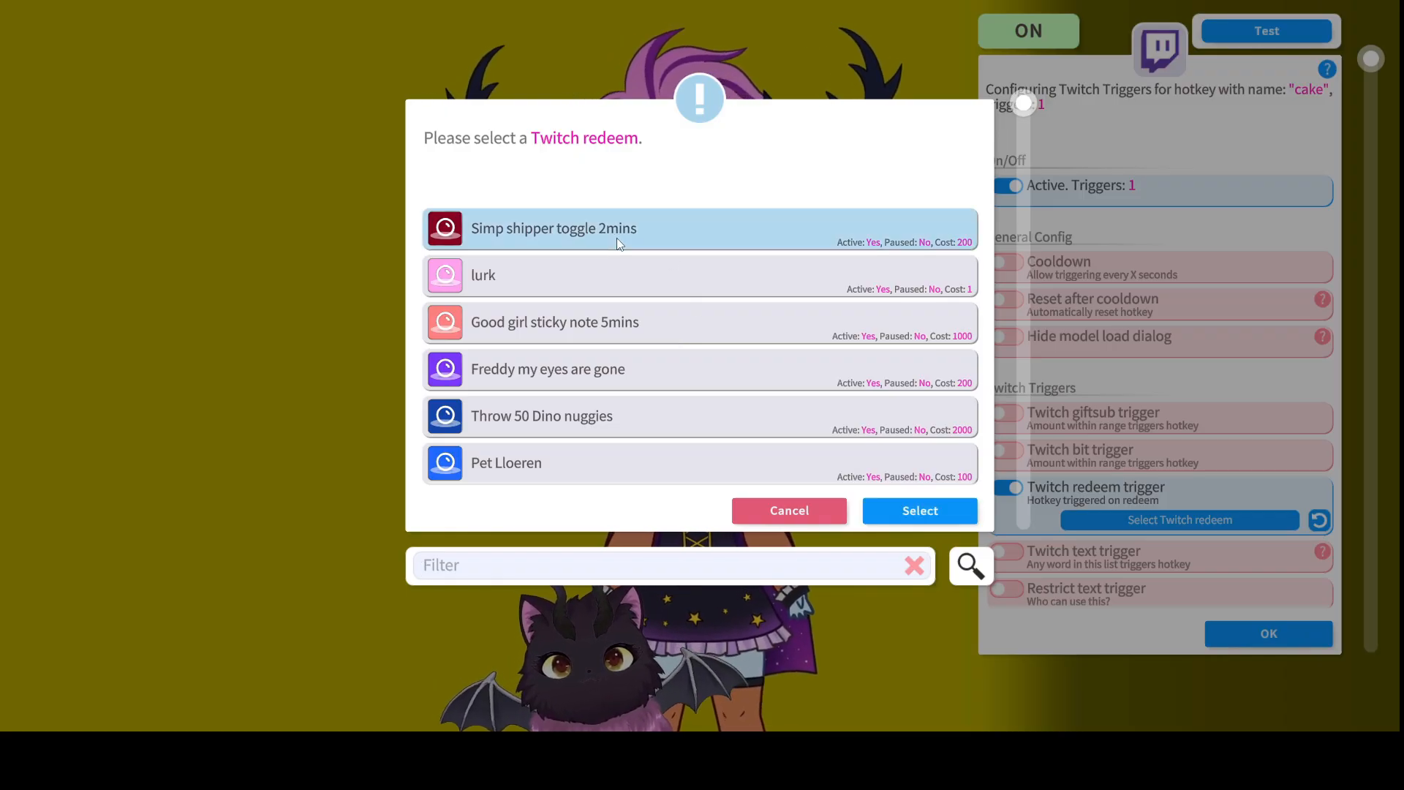
pyautogui.click(937, 518)
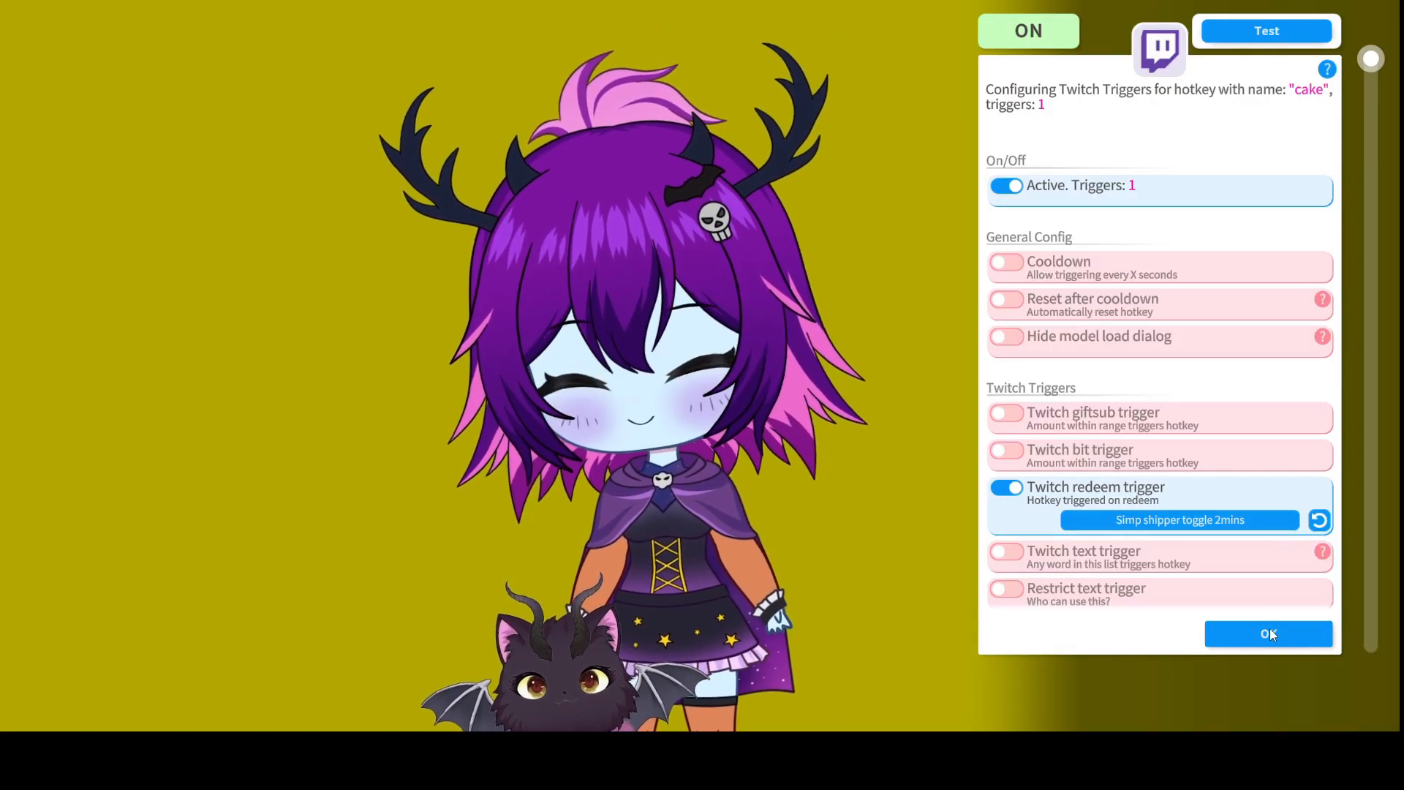
pyautogui.click(1269, 632)
# Enable automatic stopping for the "cake" hotkey and set it to 120 seconds
pyautogui.scroll(-3, 1116, 586)
pyautogui.scroll(-1, 1116, 585)
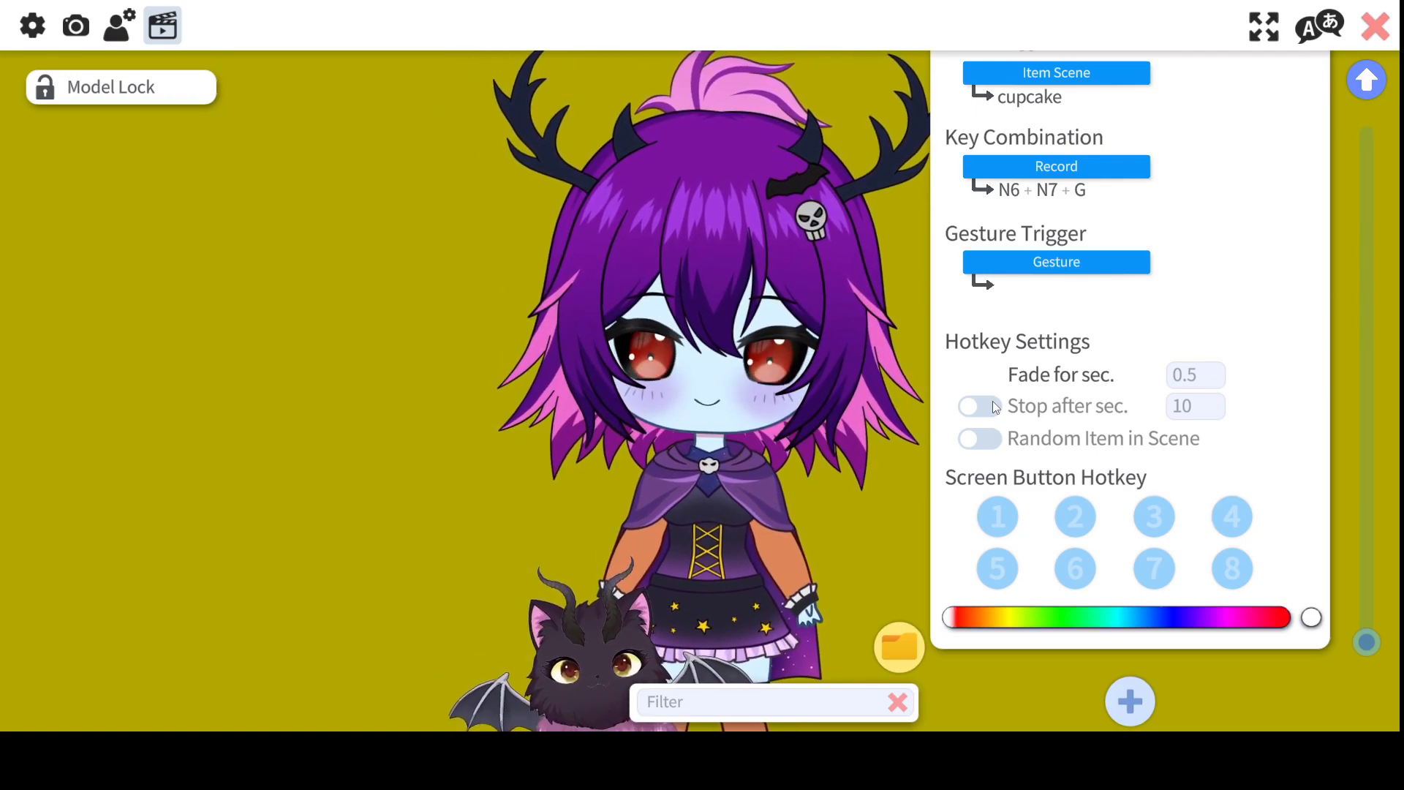
pyautogui.click(986, 405)
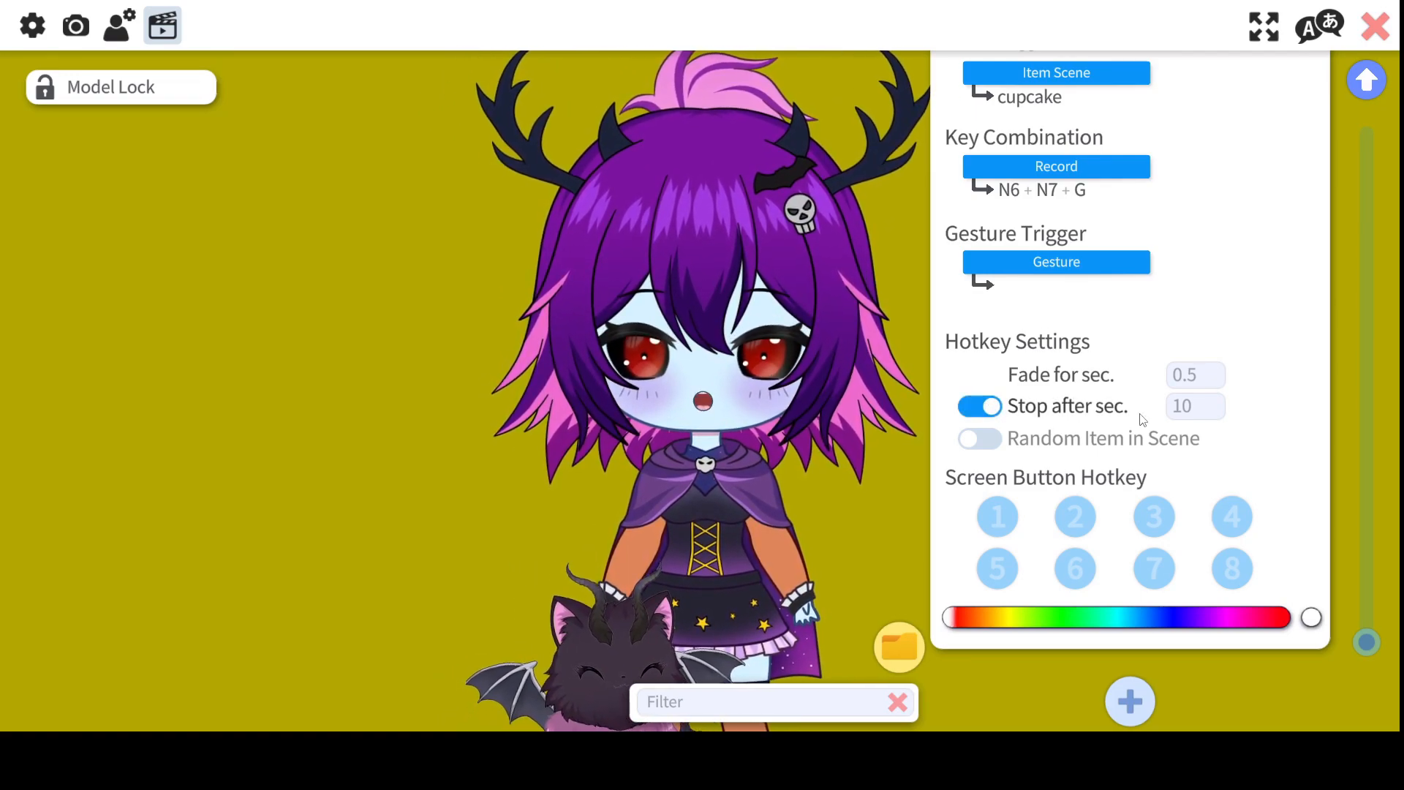
pyautogui.click(1196, 408)
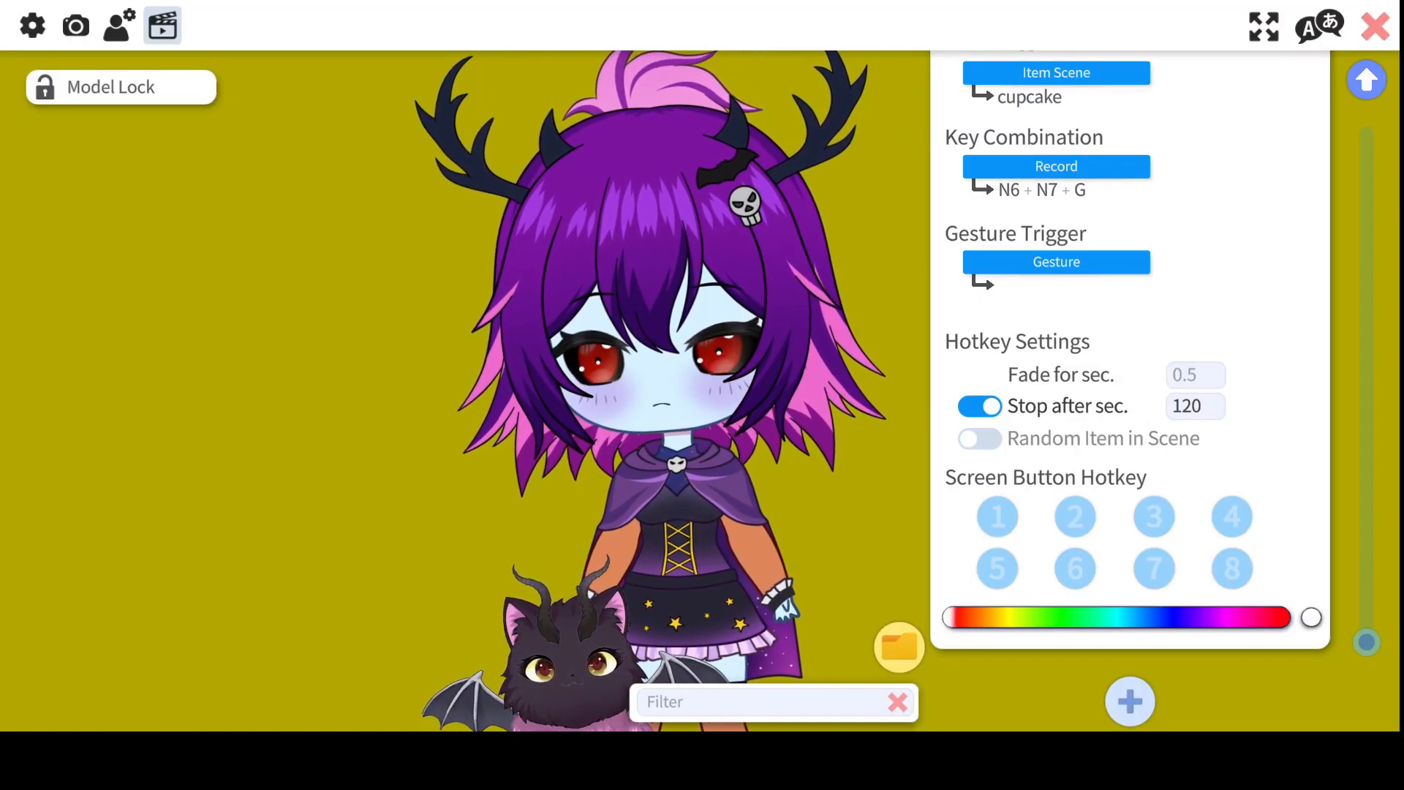
# Delete the "cake" hotkey from the model's hotkey list and confirm the deletion
pyautogui.scroll(3, 1165, 441)
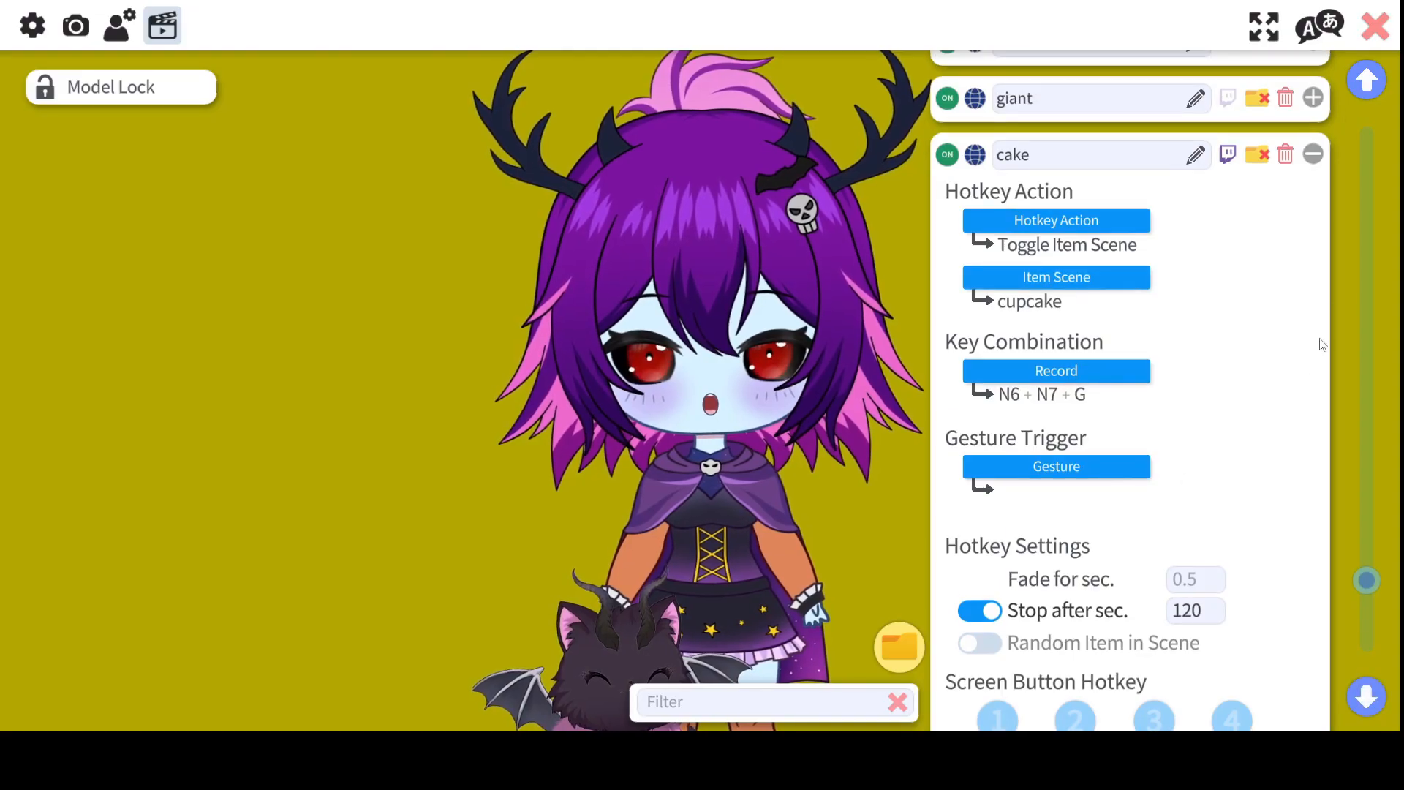
pyautogui.click(1287, 157)
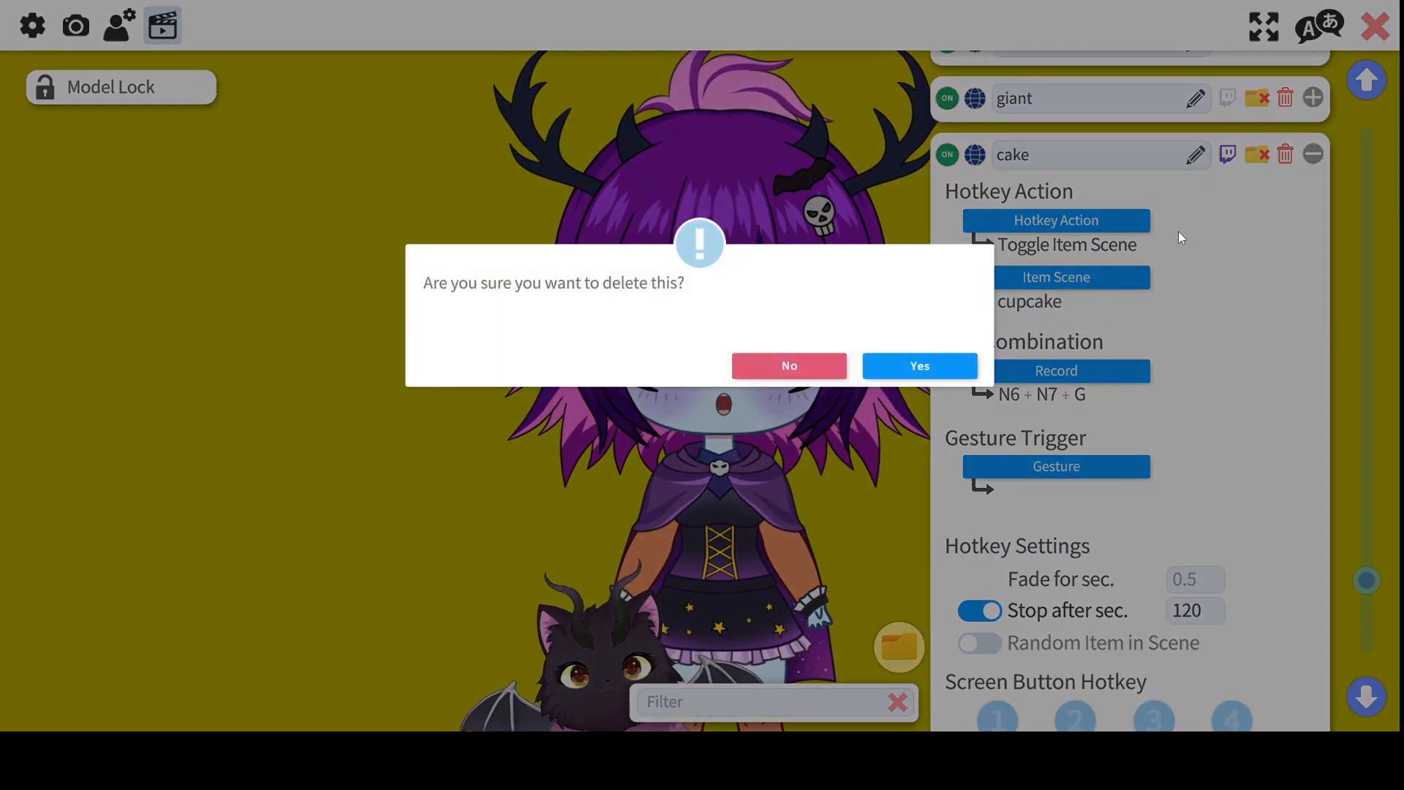
pyautogui.click(890, 363)
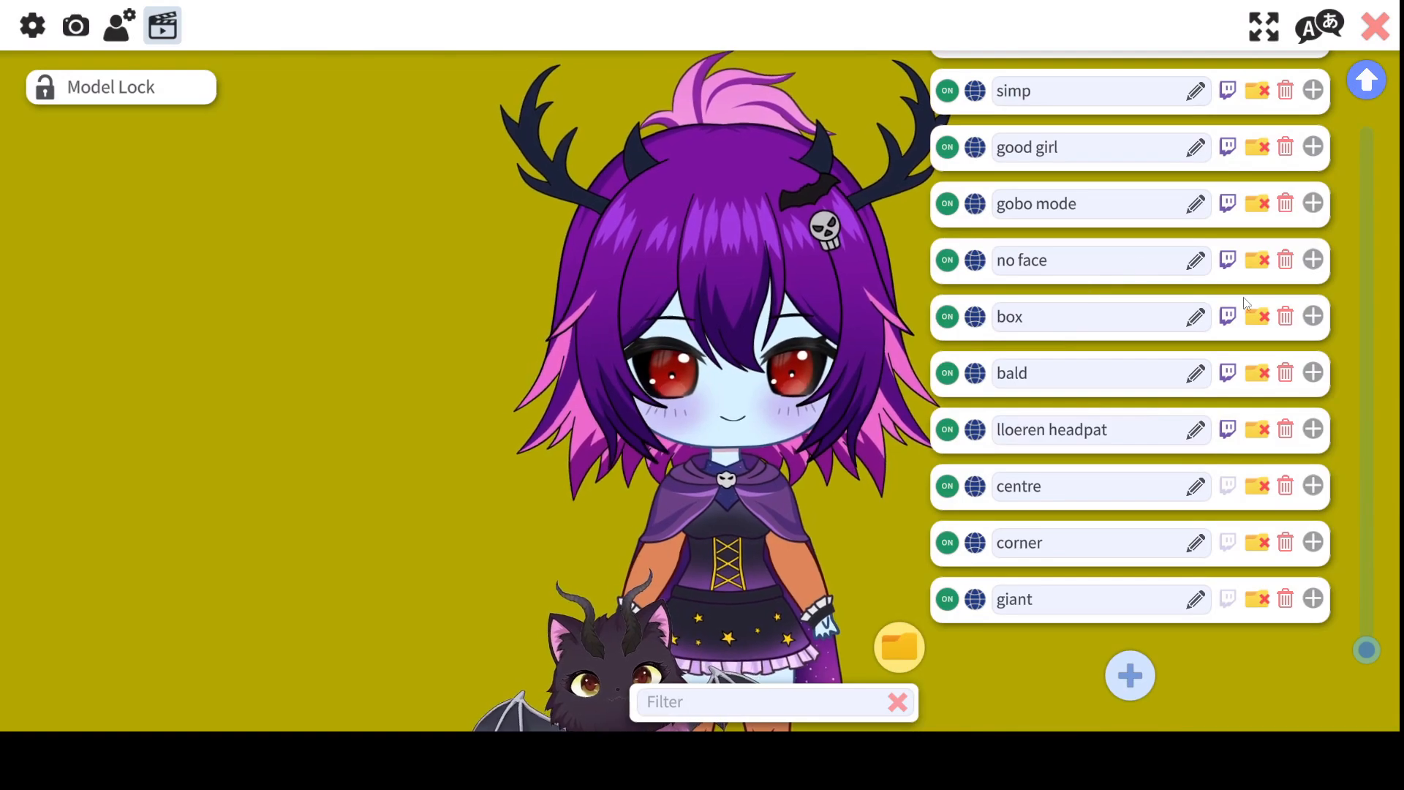
# Expand the "bald" hotkey's settings, and open the model customization for ArtMesh multiply/screen color
pyautogui.click(1312, 373)
pyautogui.scroll(-4, 1305, 377)
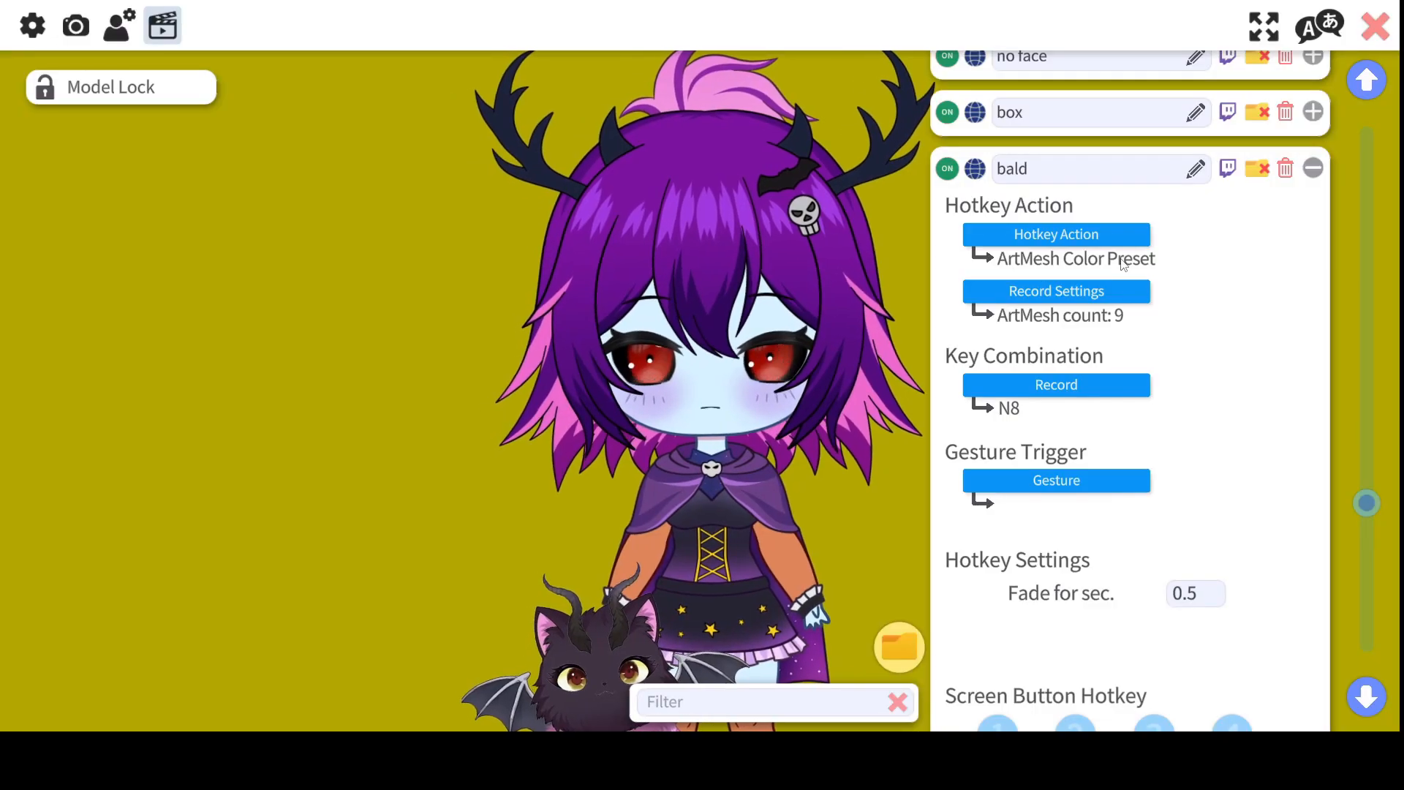
pyautogui.click(118, 25)
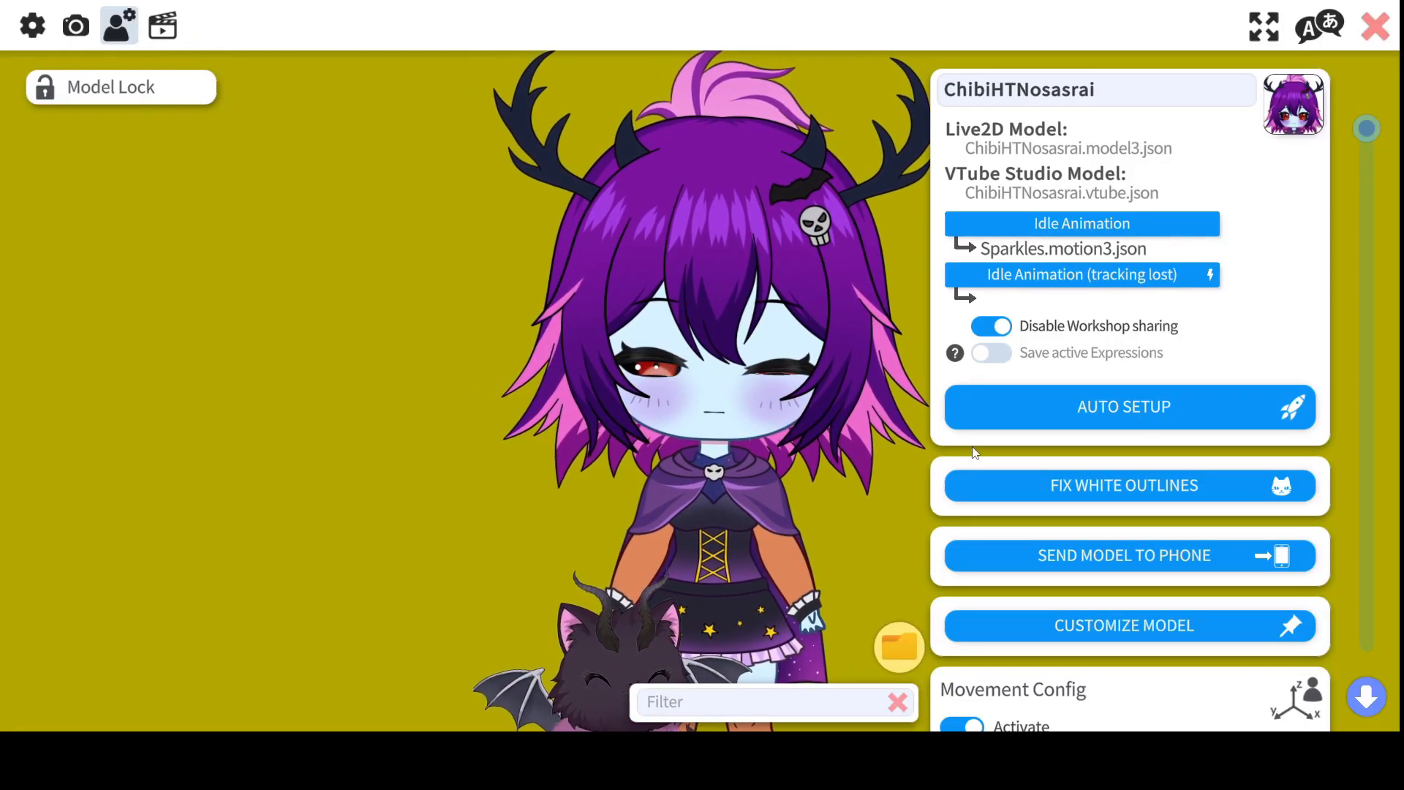
pyautogui.click(1073, 629)
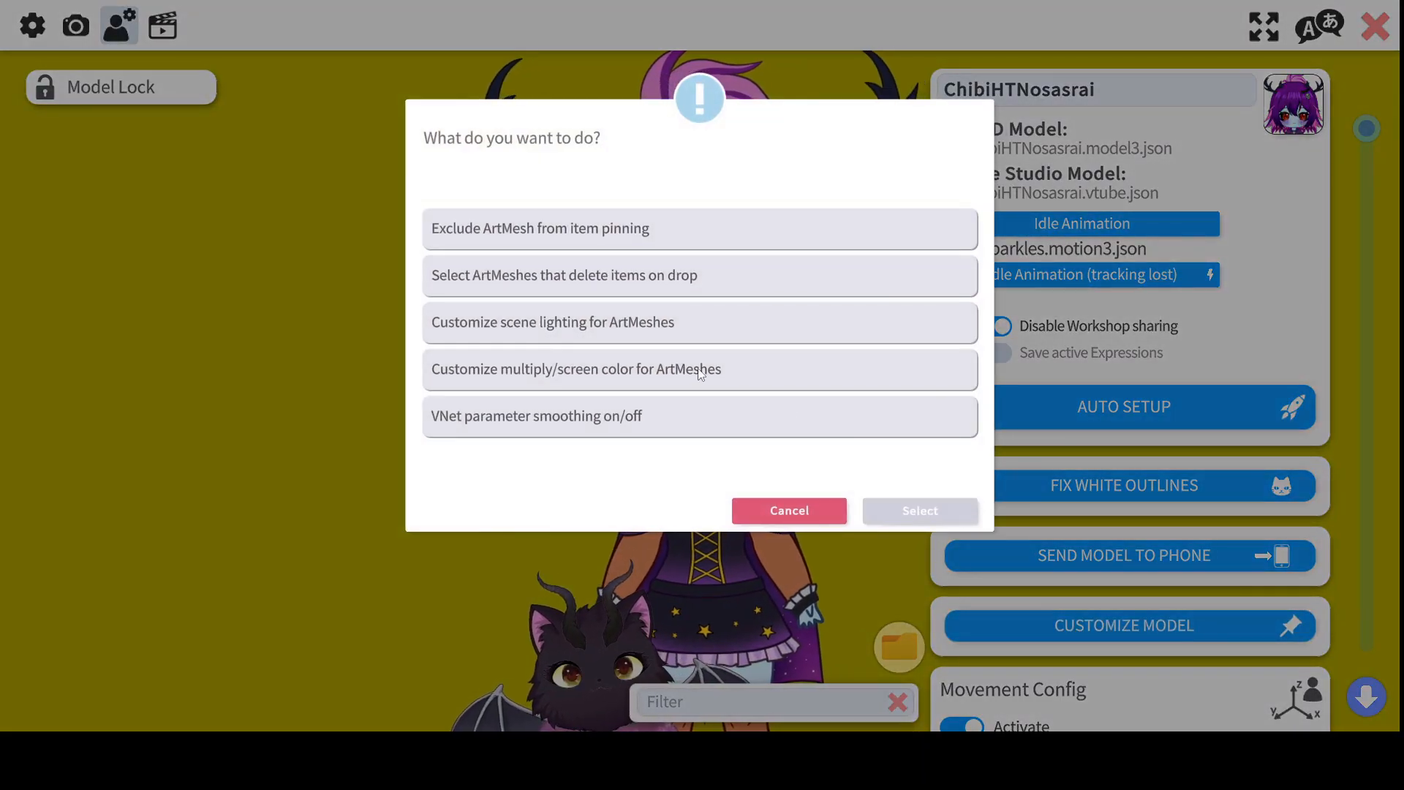
pyautogui.click(555, 368)
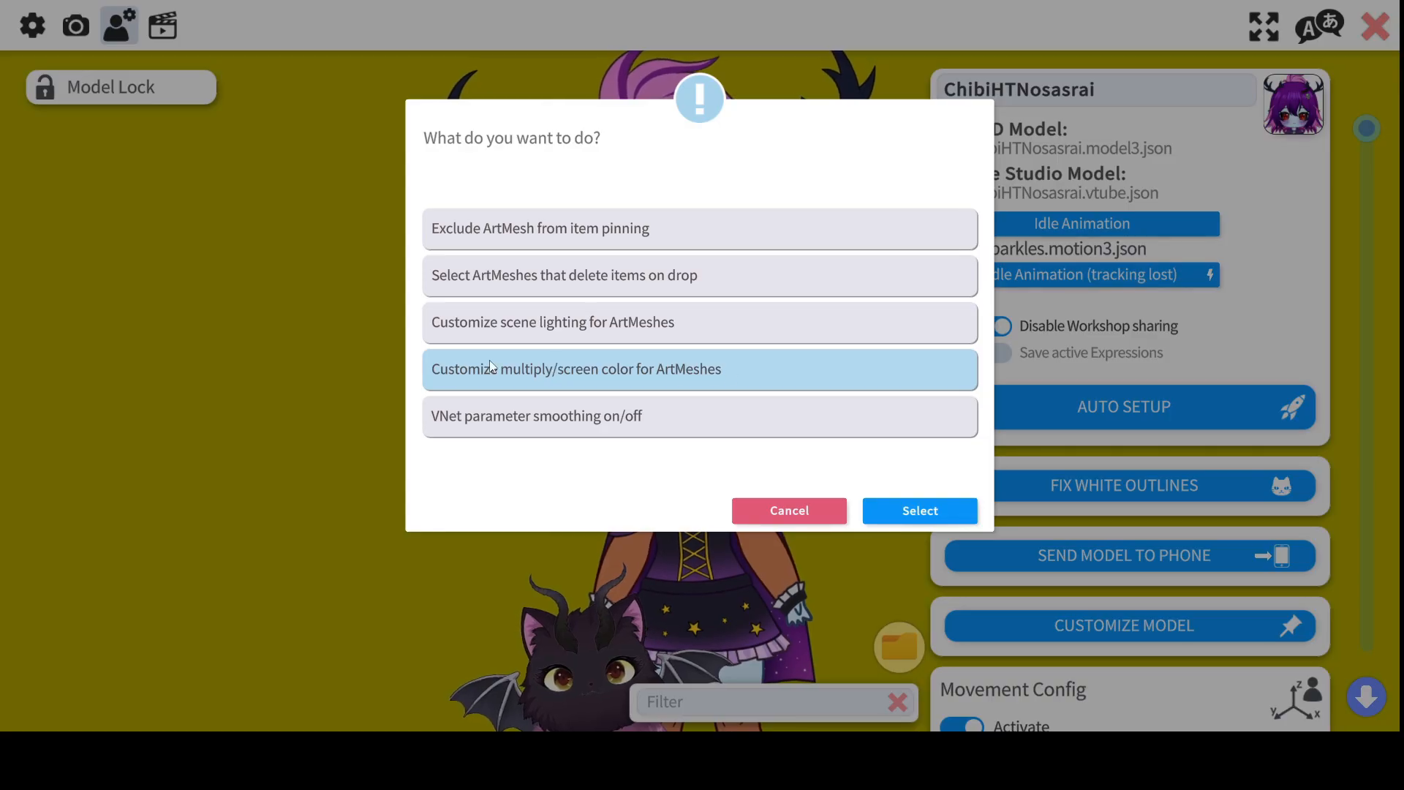
pyautogui.click(895, 504)
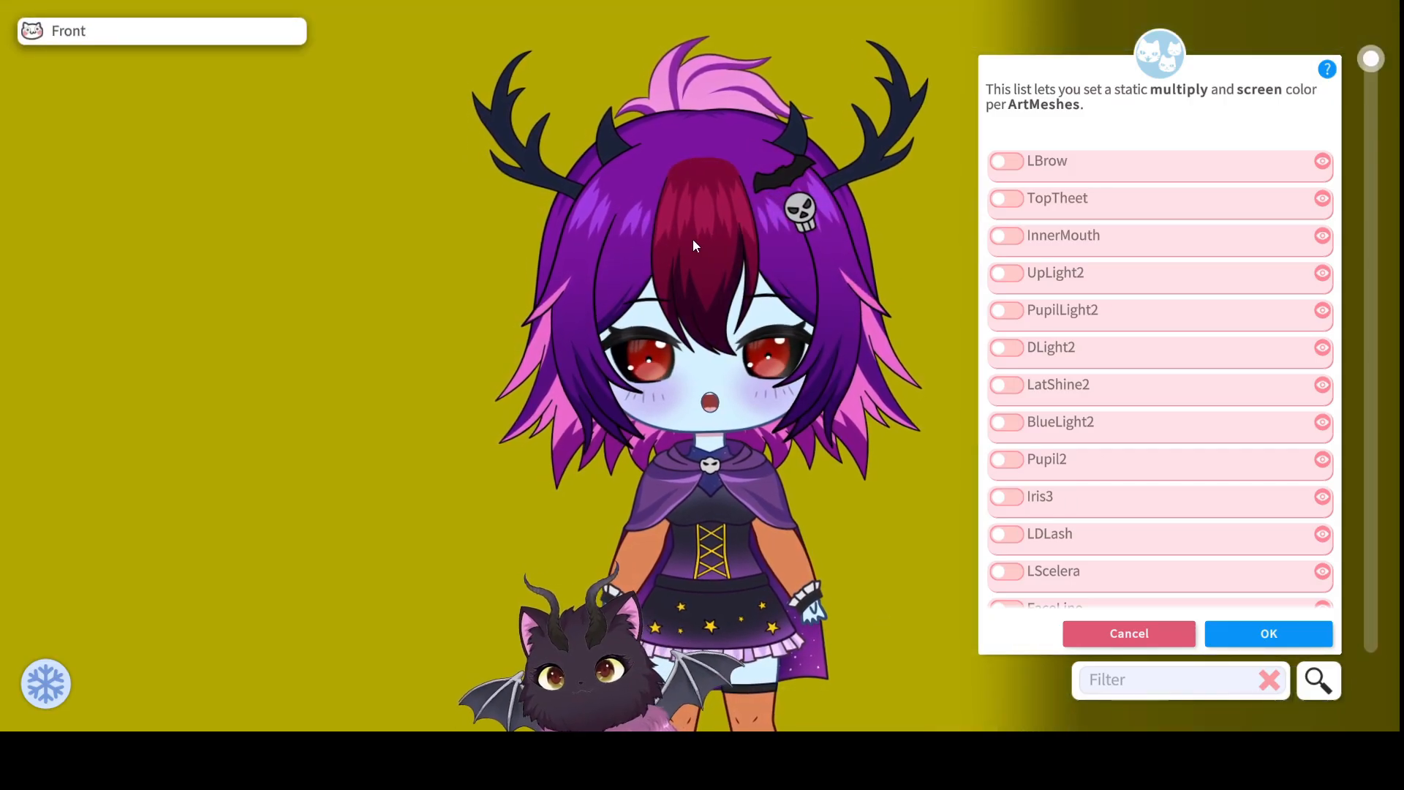
# Make the Front hair ArtMesh fully transparent through its multiply color's alpha, keep the screen color #000000, and save the customization
pyautogui.scroll(-10, 1078, 225)
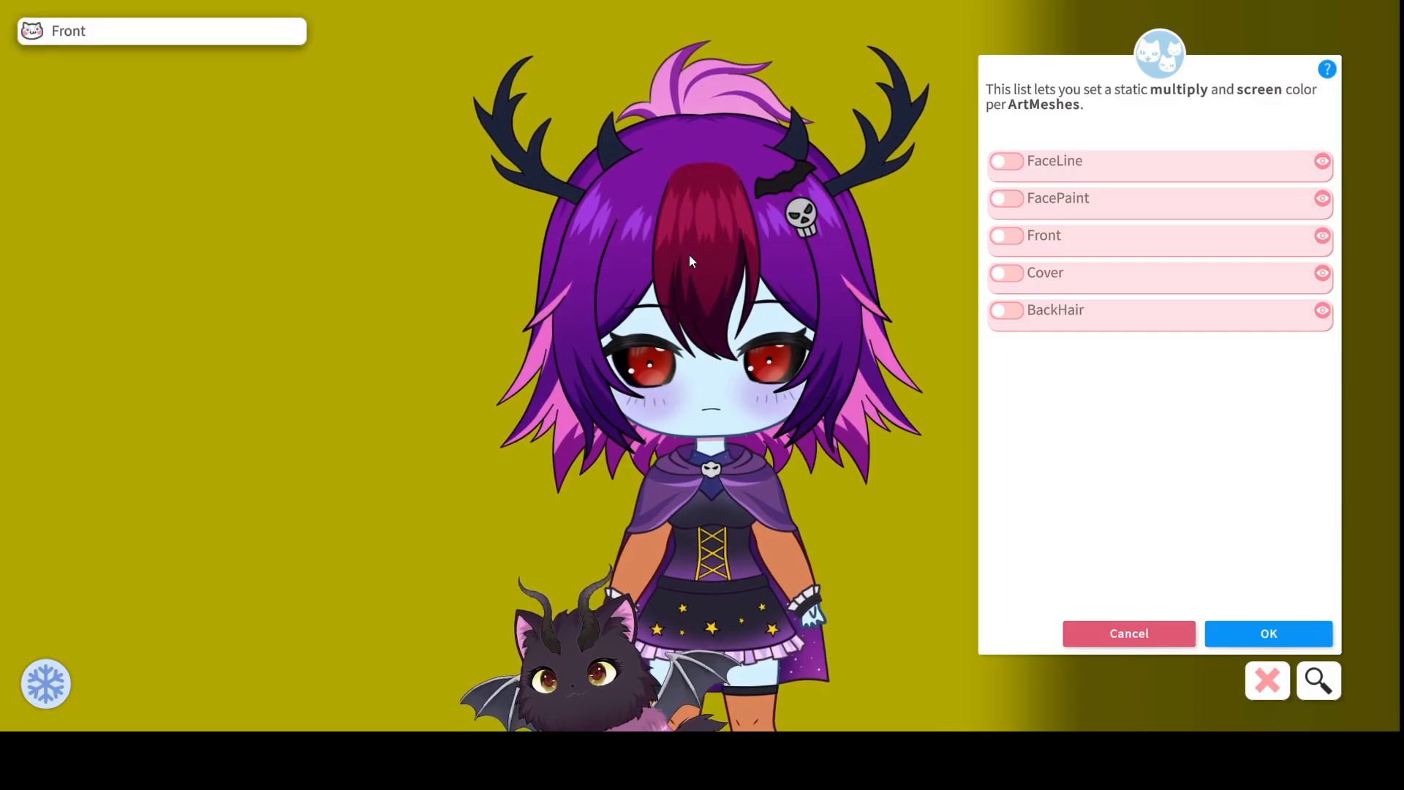
pyautogui.click(1010, 234)
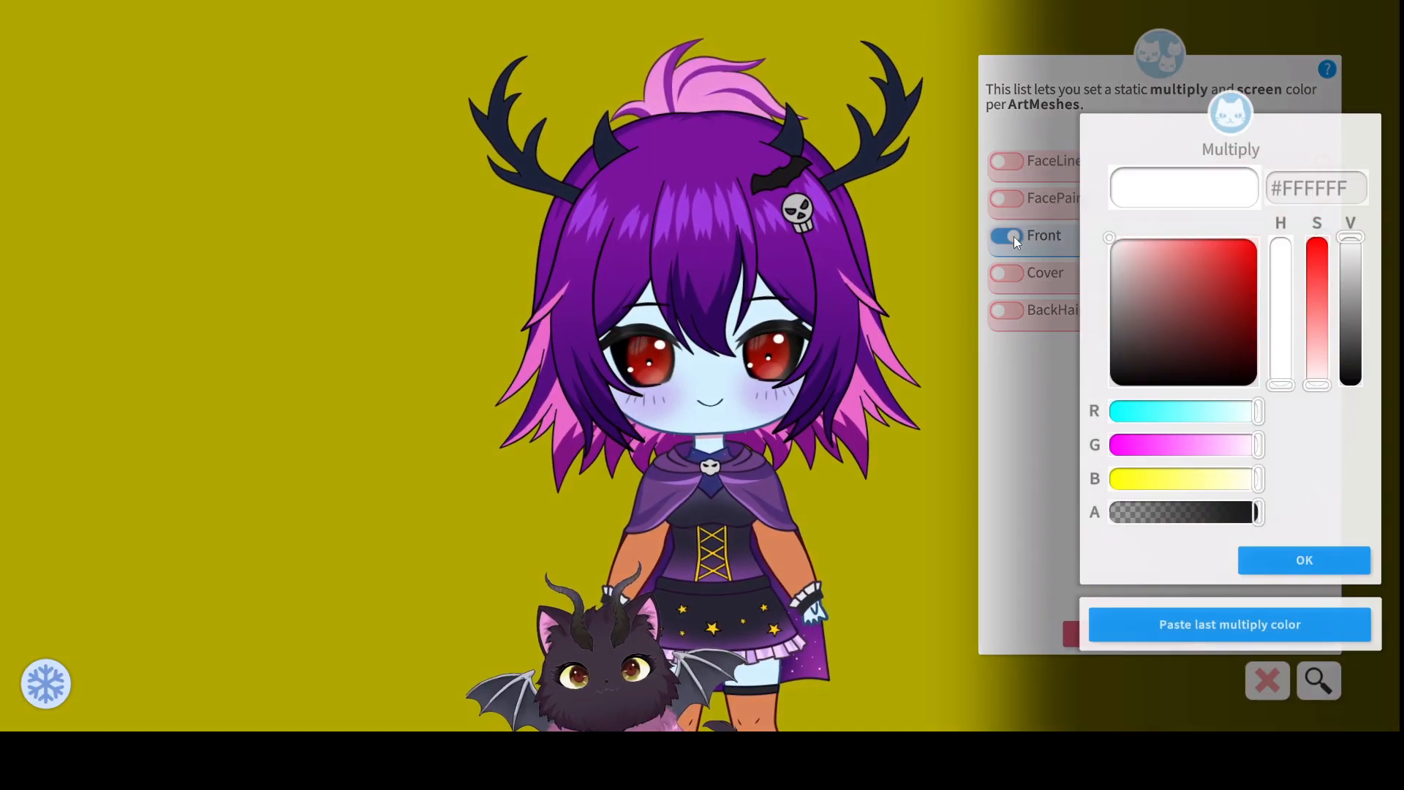
pyautogui.moveTo(1258, 512); pyautogui.dragTo(956, 510)
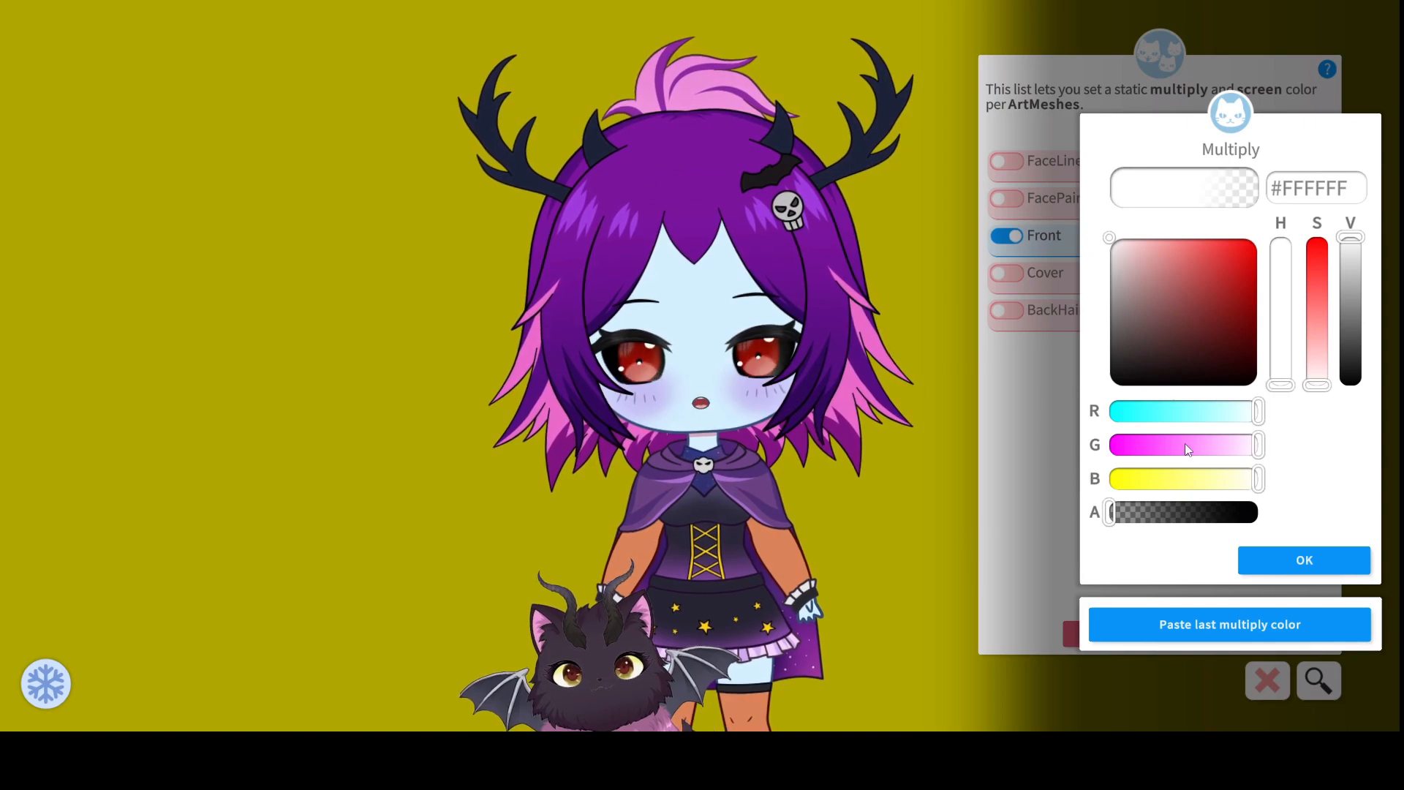
pyautogui.click(1287, 555)
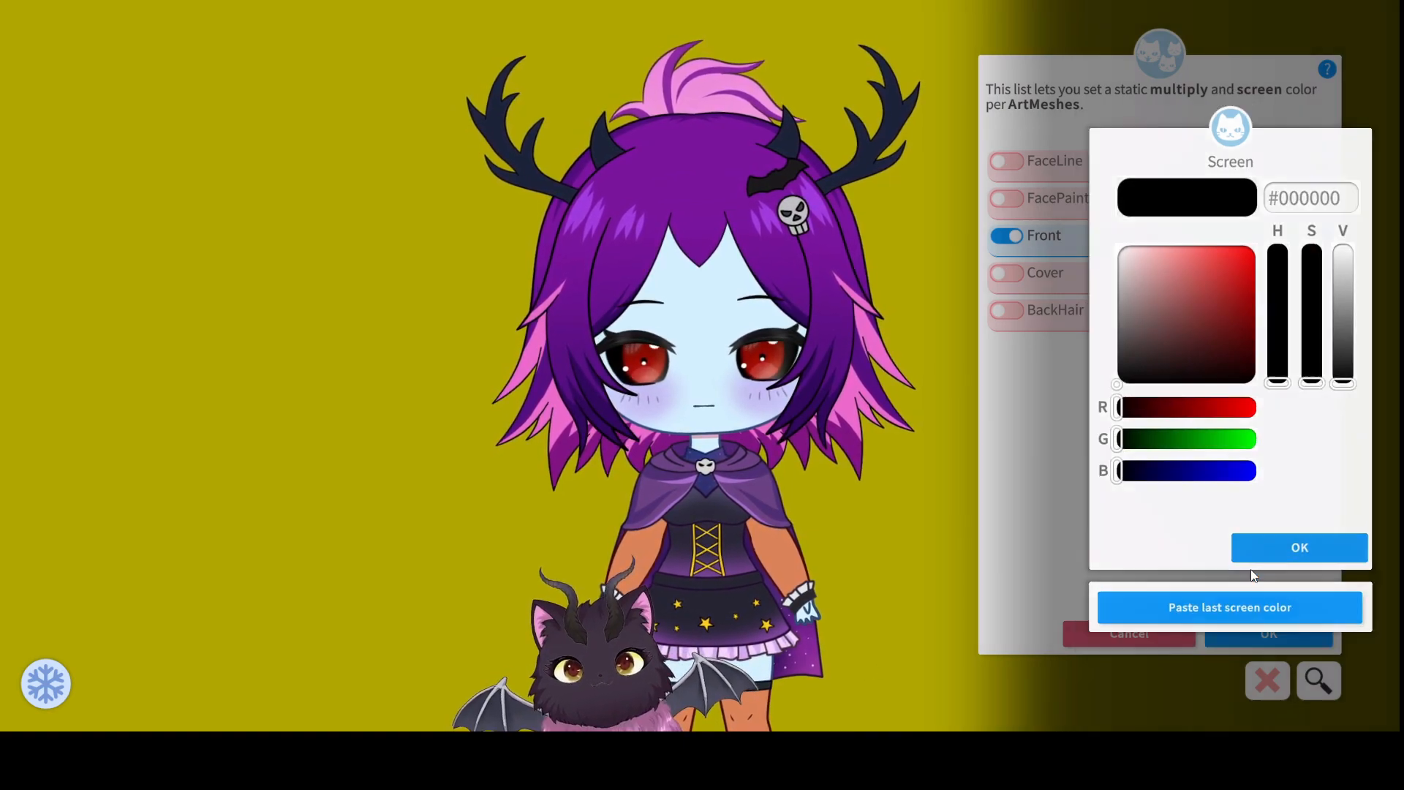
pyautogui.click(1252, 563)
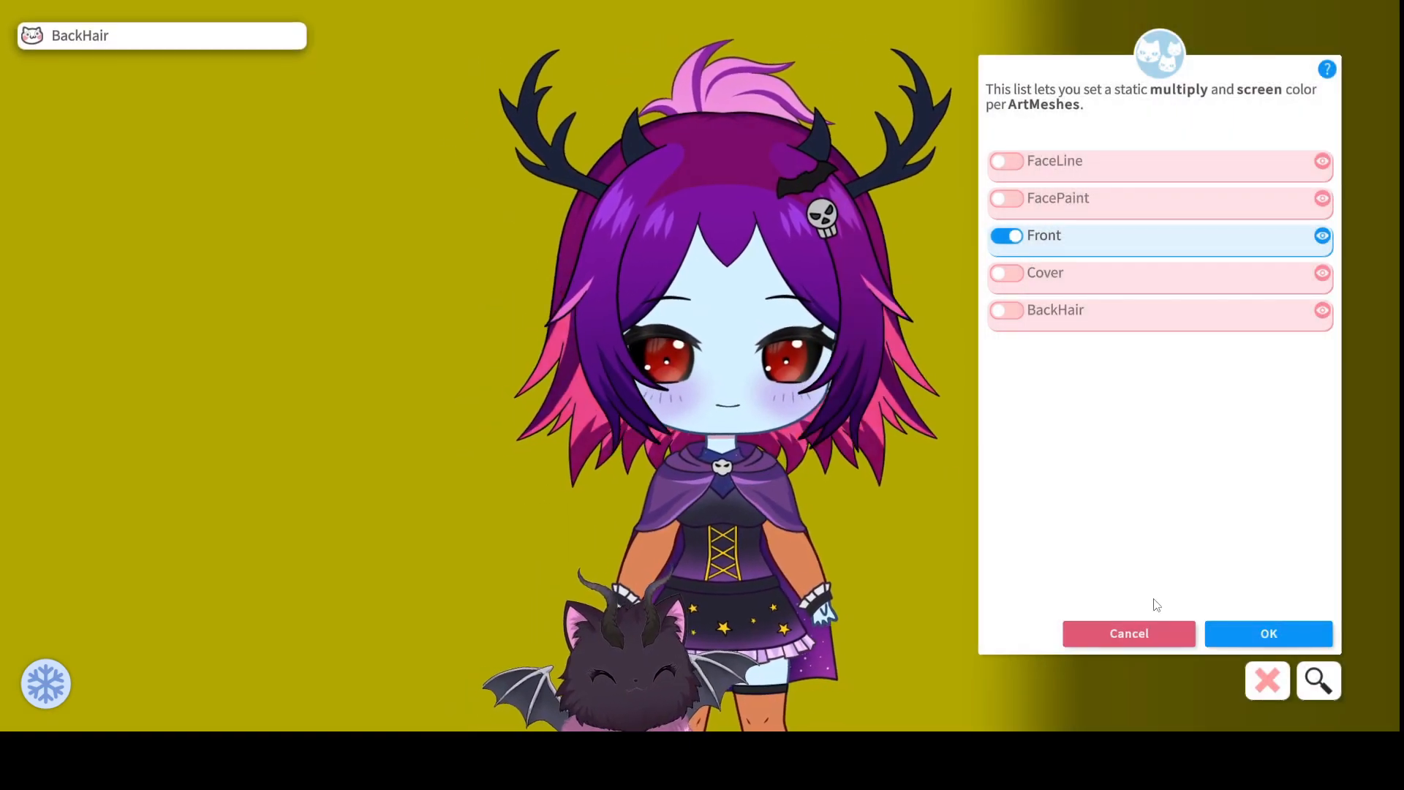
pyautogui.click(1243, 634)
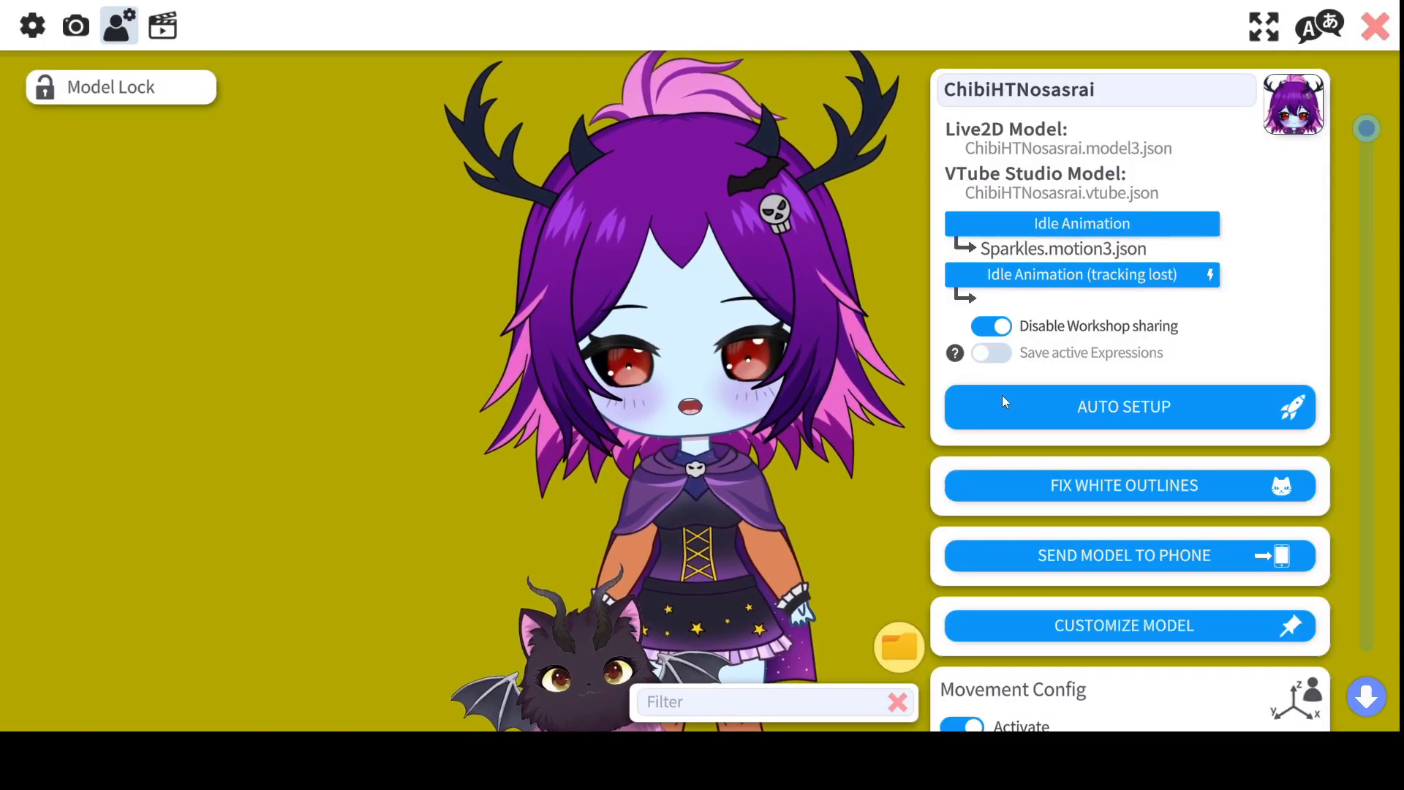
pyautogui.scroll(-5, 1002, 395)
pyautogui.scroll(3, 1049, 432)
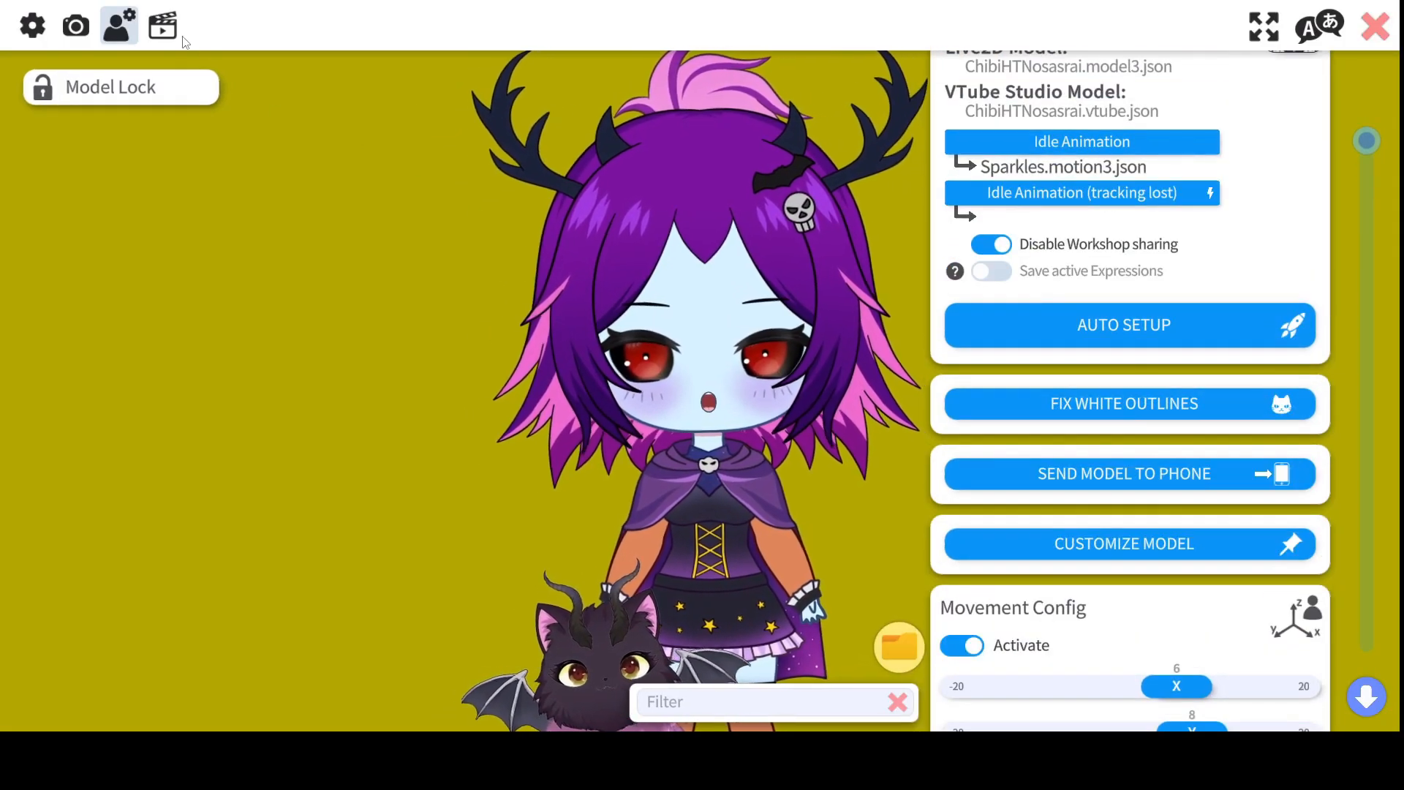
# Collapse the "bald" hotkey's settings, and add a new hotkey with the ArtMesh Color Preset action
pyautogui.click(162, 26)
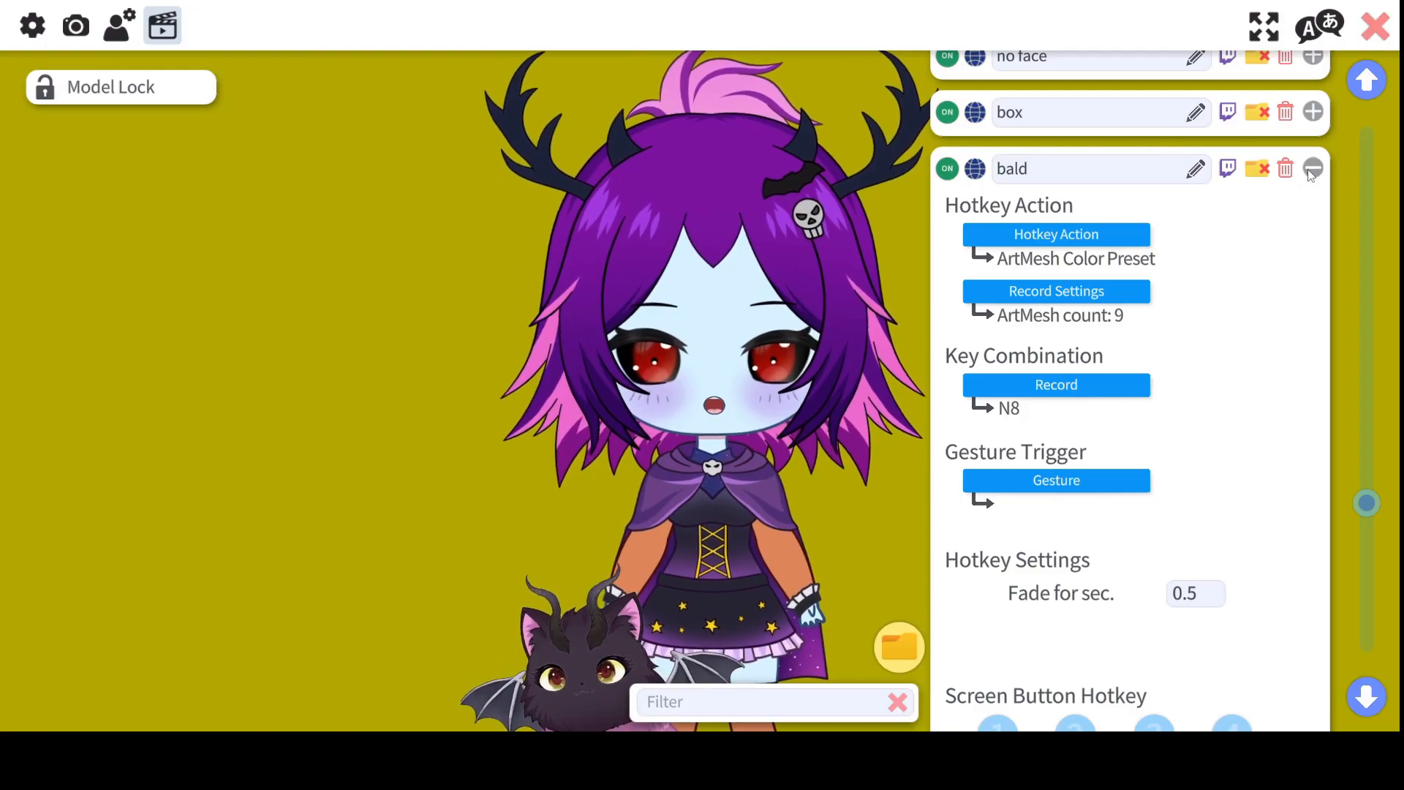
pyautogui.click(1313, 168)
pyautogui.click(1143, 662)
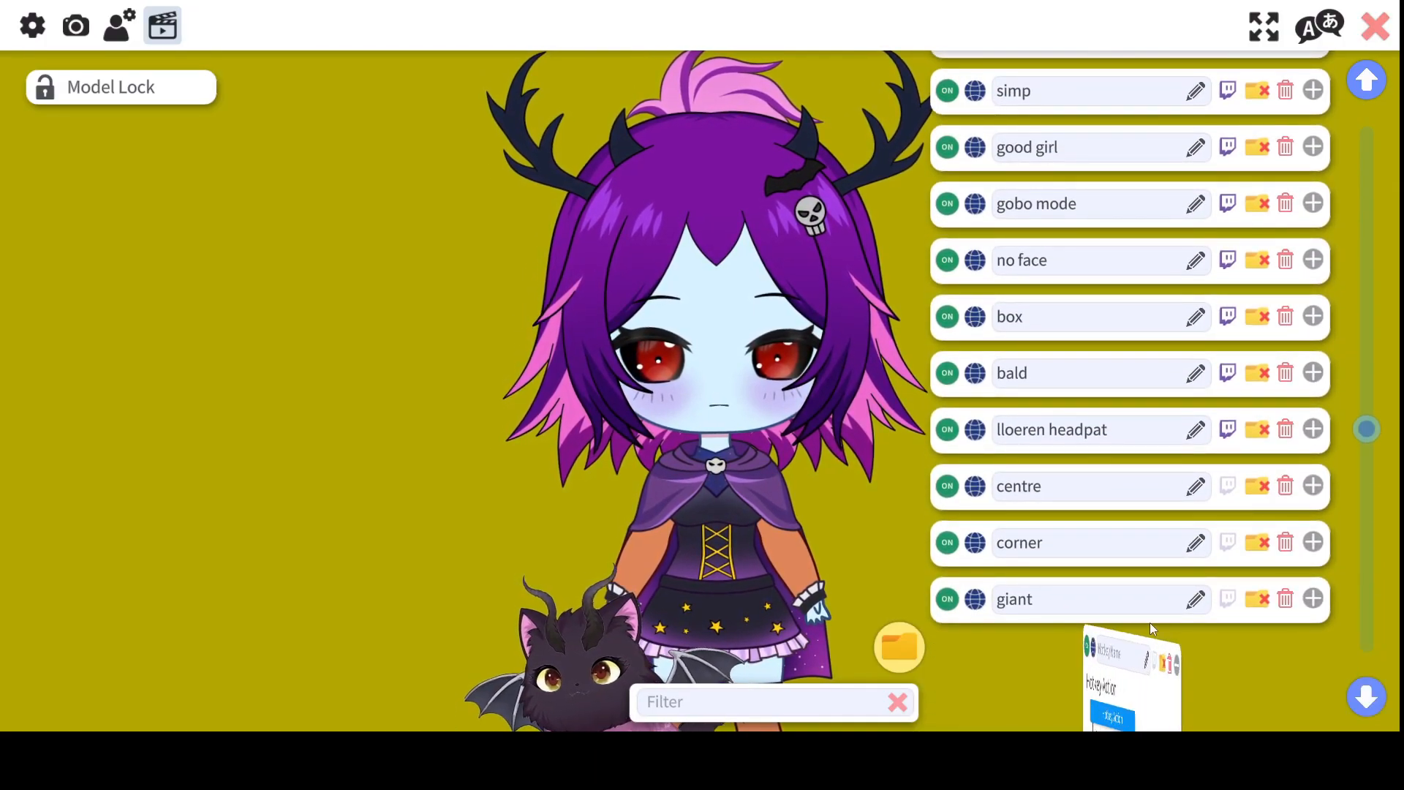
pyautogui.click(1092, 476)
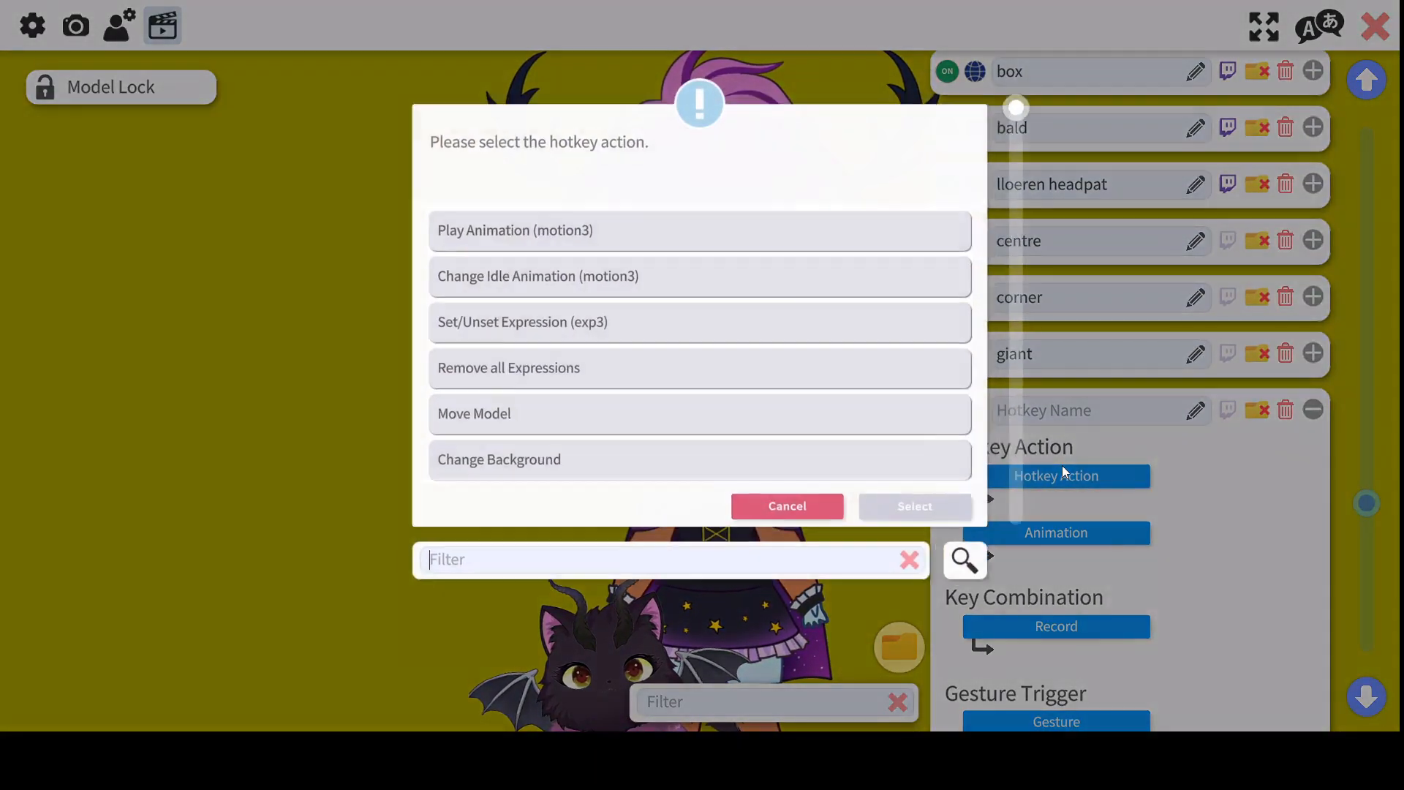
pyautogui.write('ar')
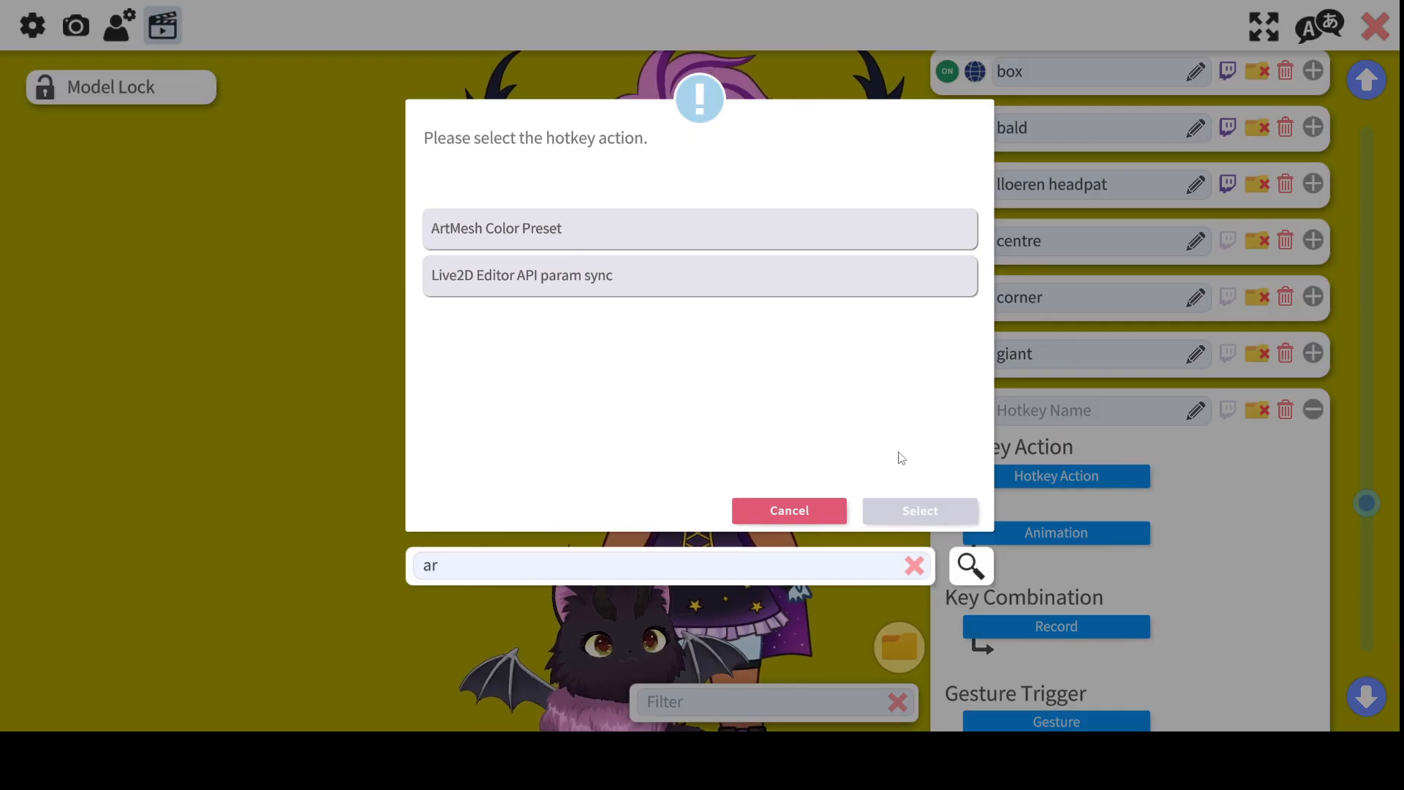
pyautogui.click(634, 237)
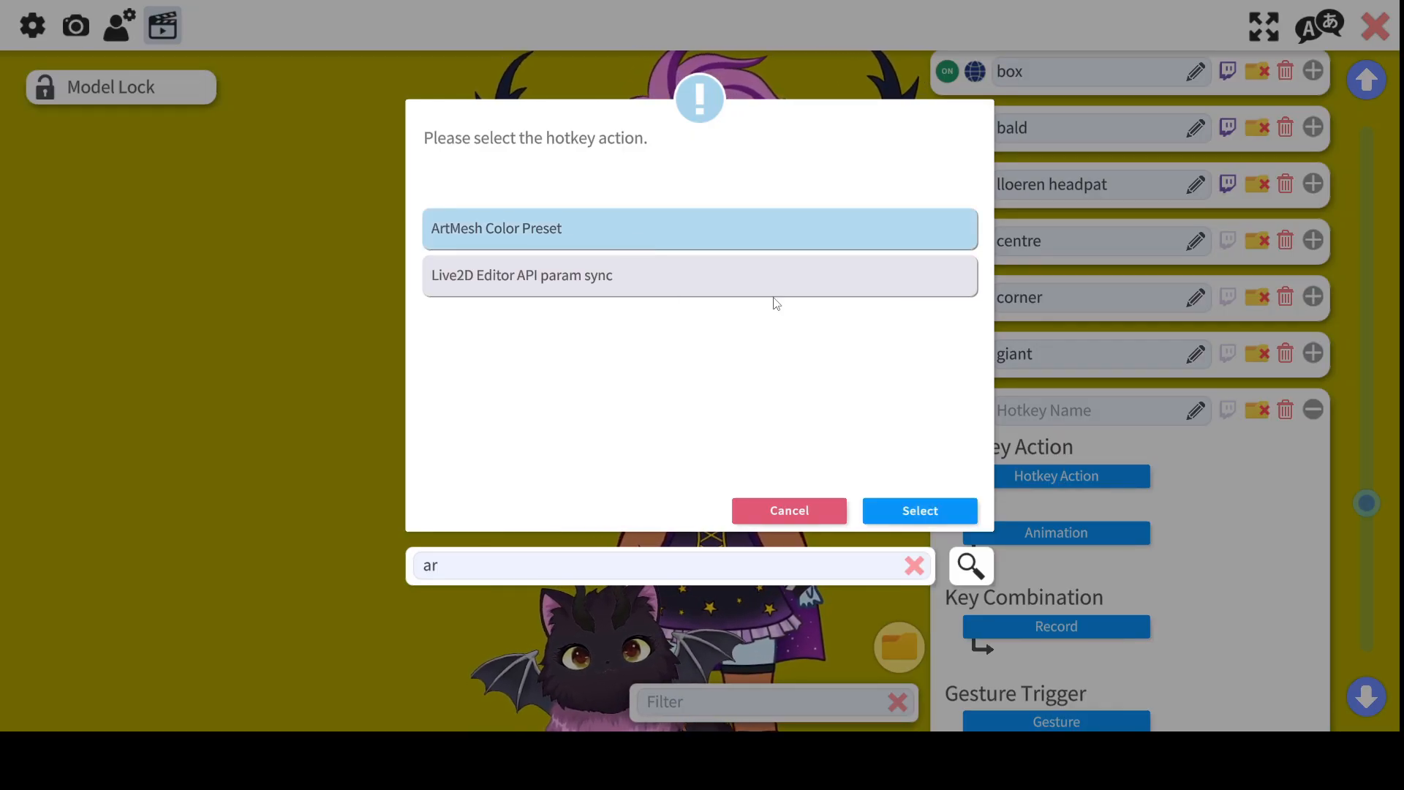
pyautogui.click(890, 503)
# Record the current ArtMesh color settings in the new unnamed hotkey and assign F11 as its key combination
pyautogui.scroll(-2, 1130, 491)
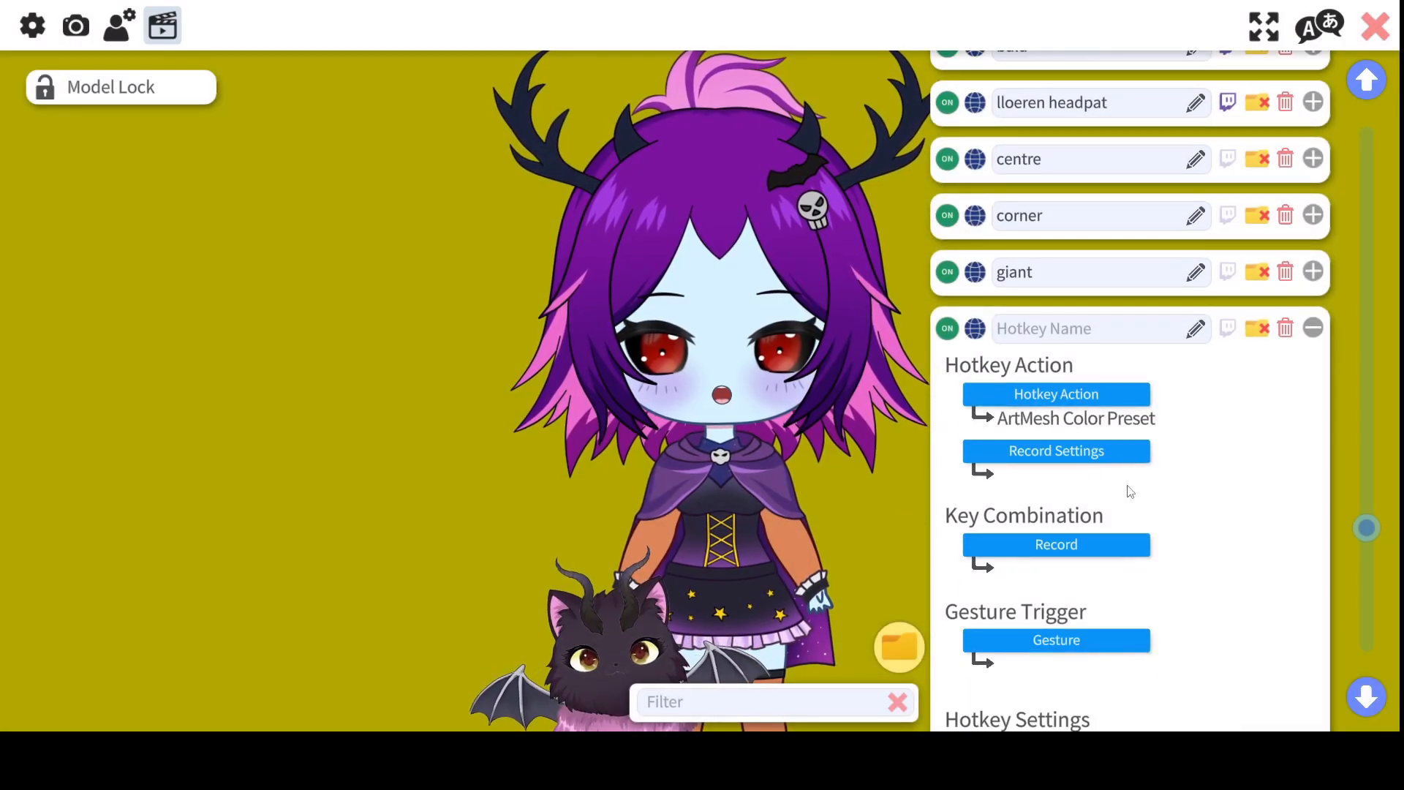
pyautogui.click(1061, 452)
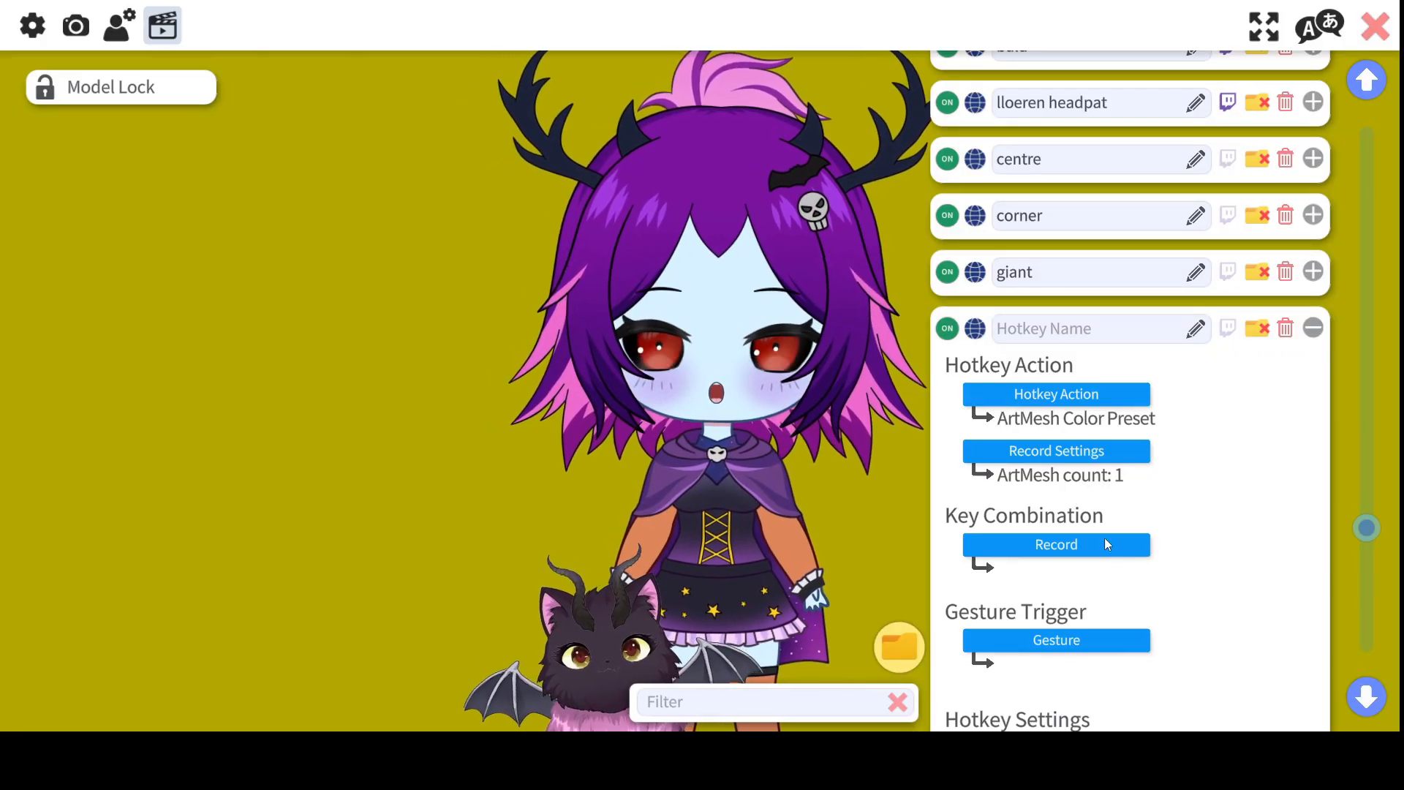
pyautogui.click(1096, 552)
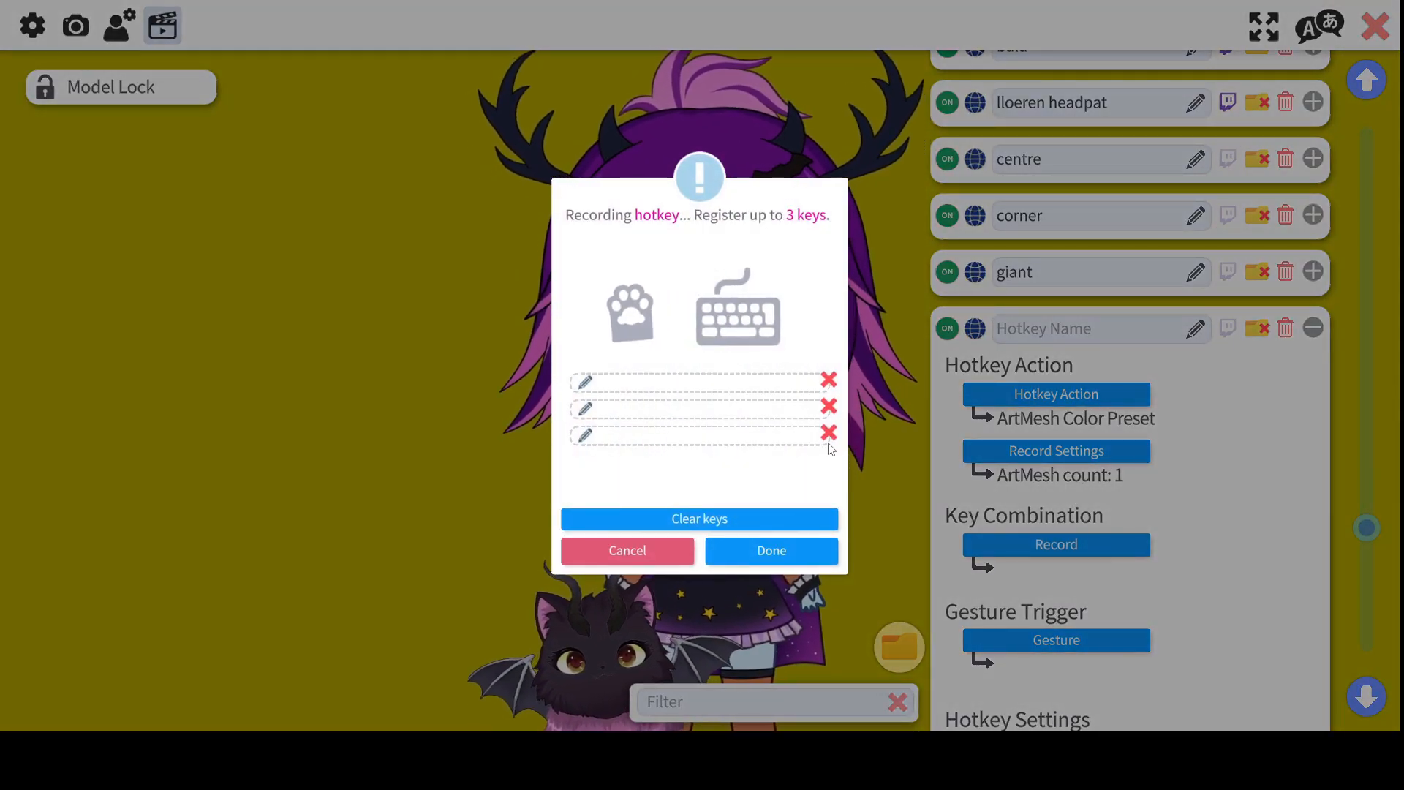
pyautogui.click(828, 381)
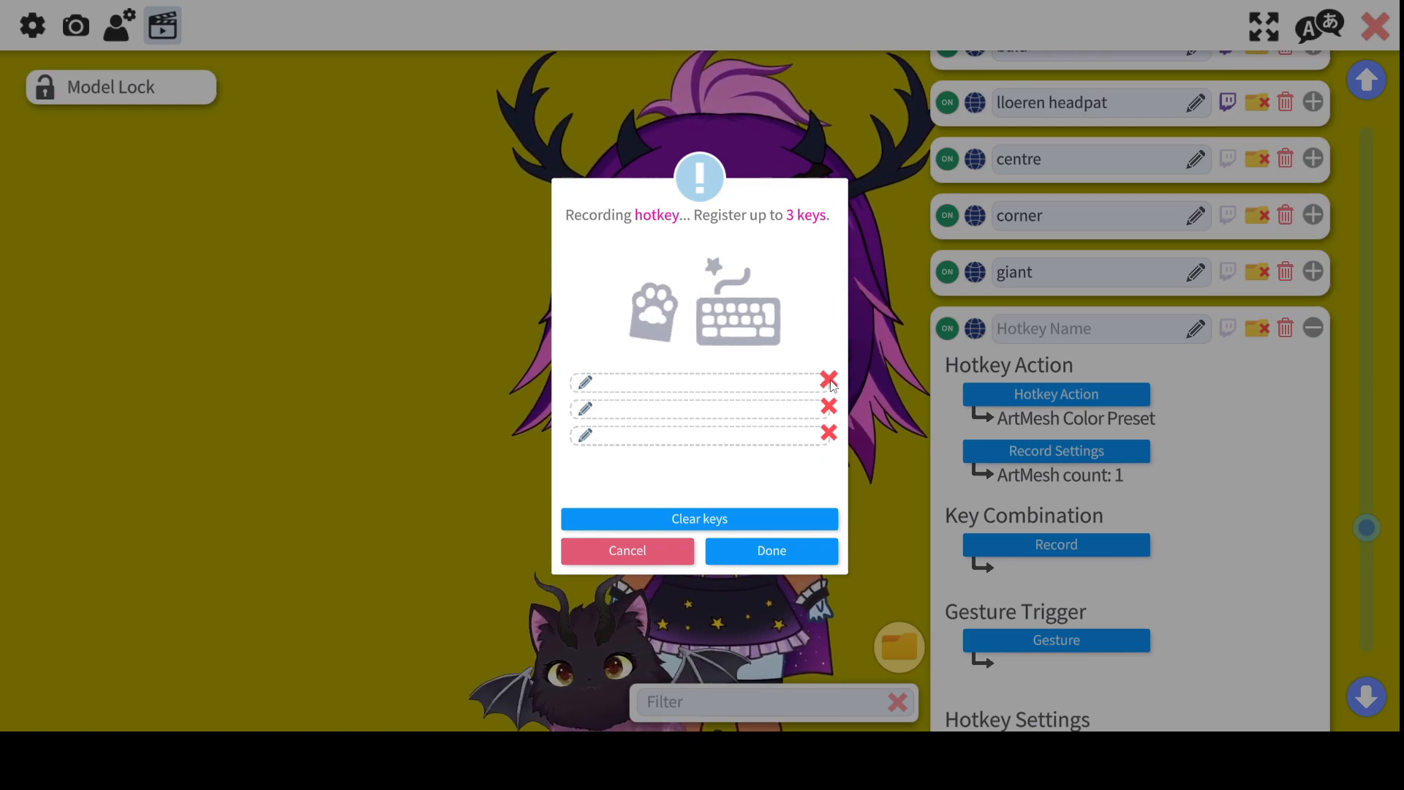
pyautogui.press('F11')
pyautogui.click(760, 556)
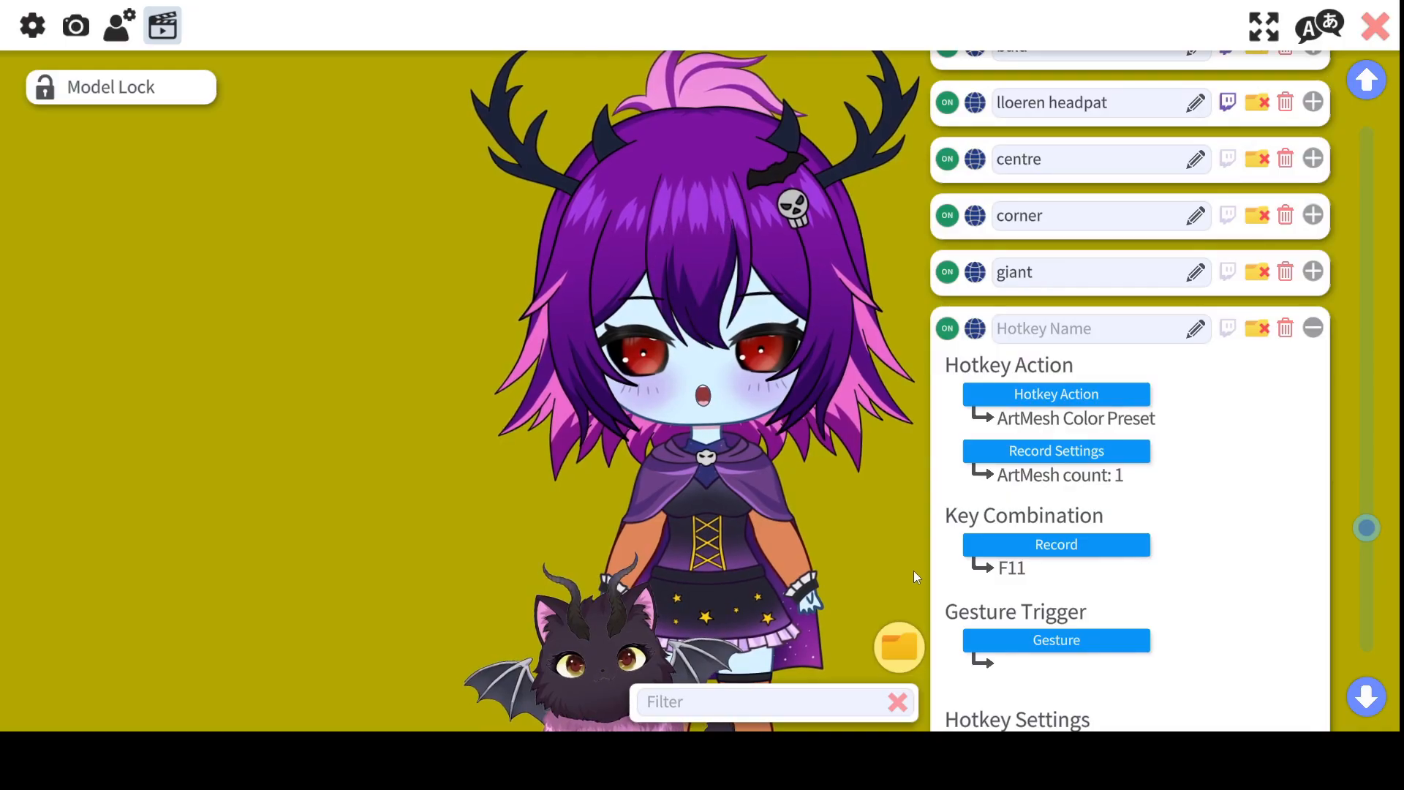
# Activate Twitch triggers for the unnamed hotkey, with the redeem trigger set to "Simp shipper toggle 2mins", and confirm the configuration
pyautogui.click(1228, 328)
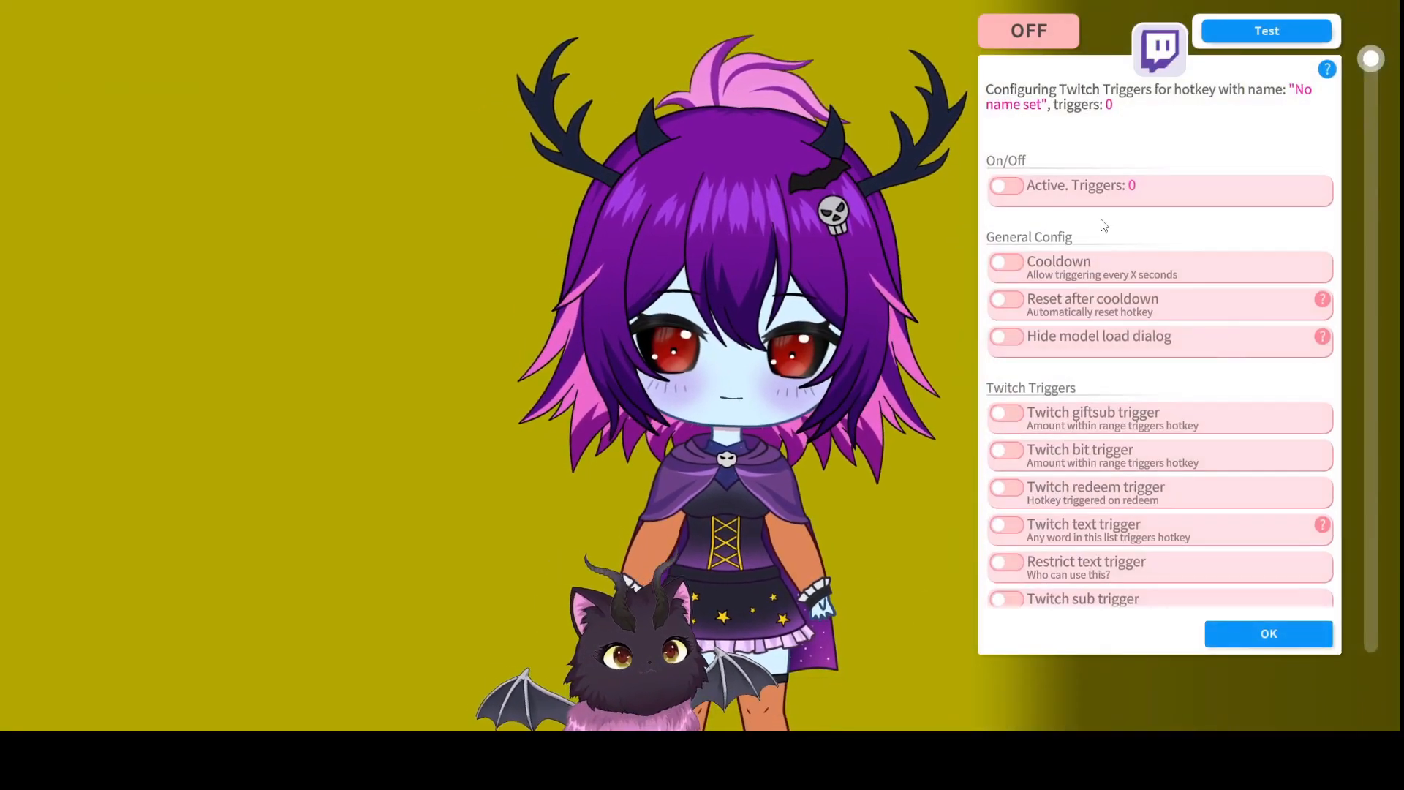
pyautogui.click(1019, 188)
pyautogui.scroll(-2, 1008, 524)
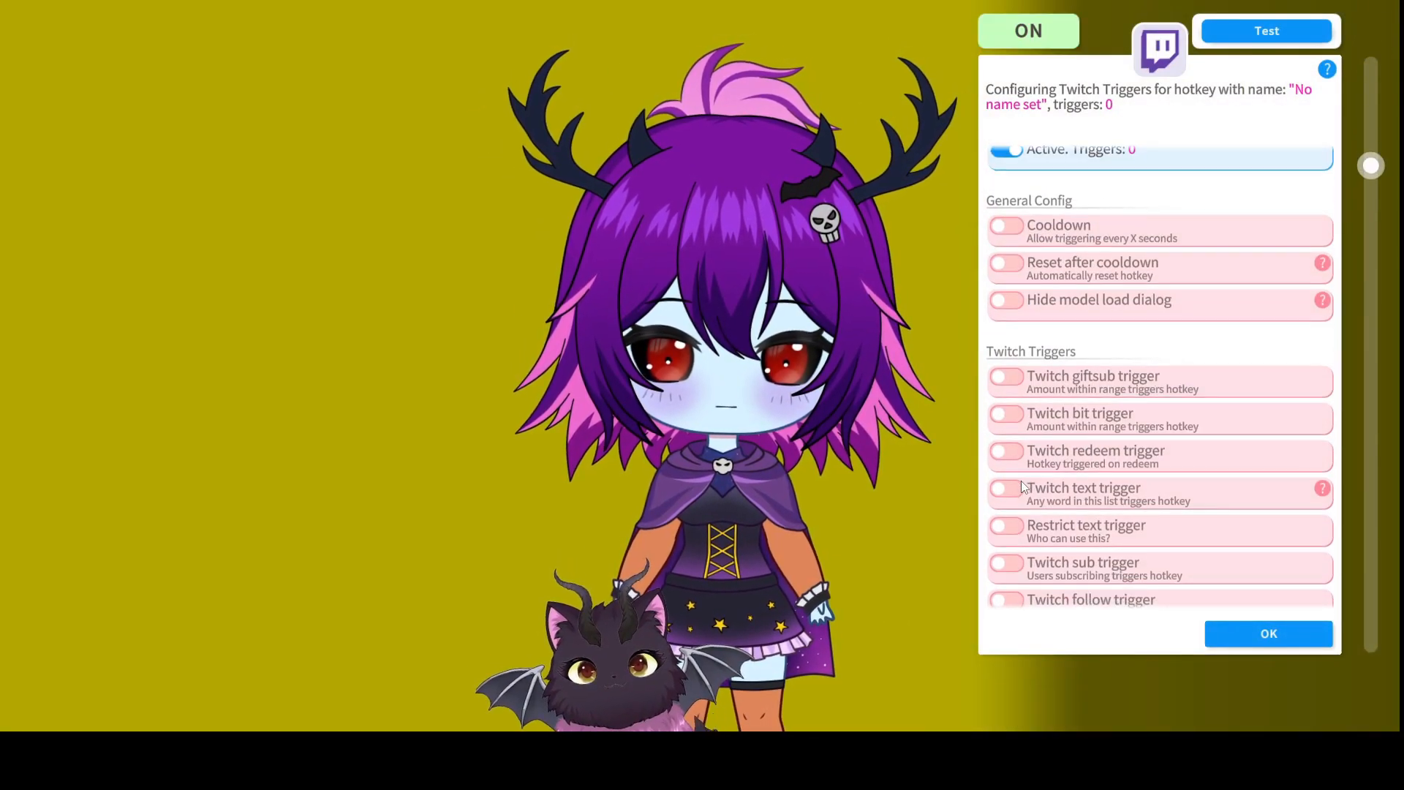
pyautogui.click(1010, 447)
pyautogui.click(1117, 478)
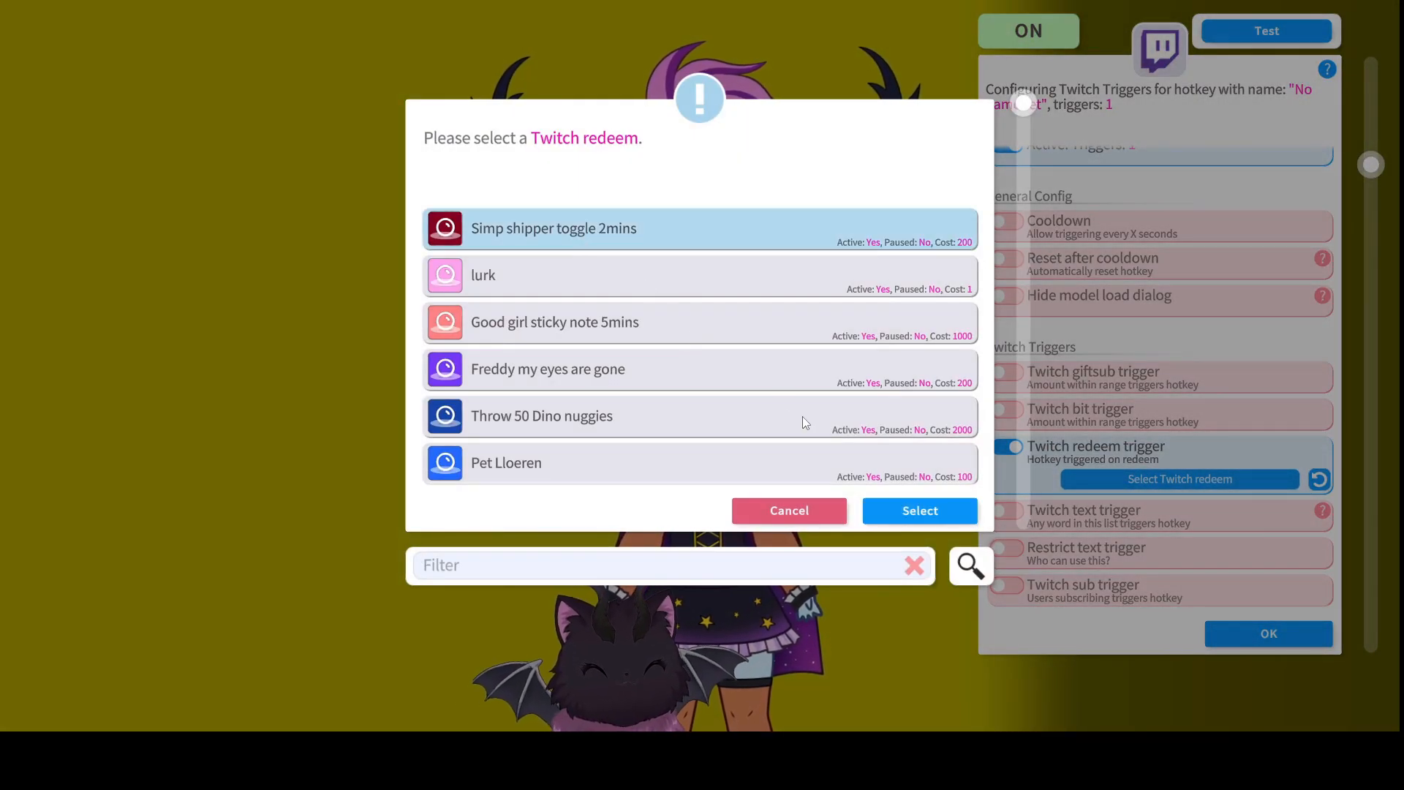
pyautogui.click(897, 506)
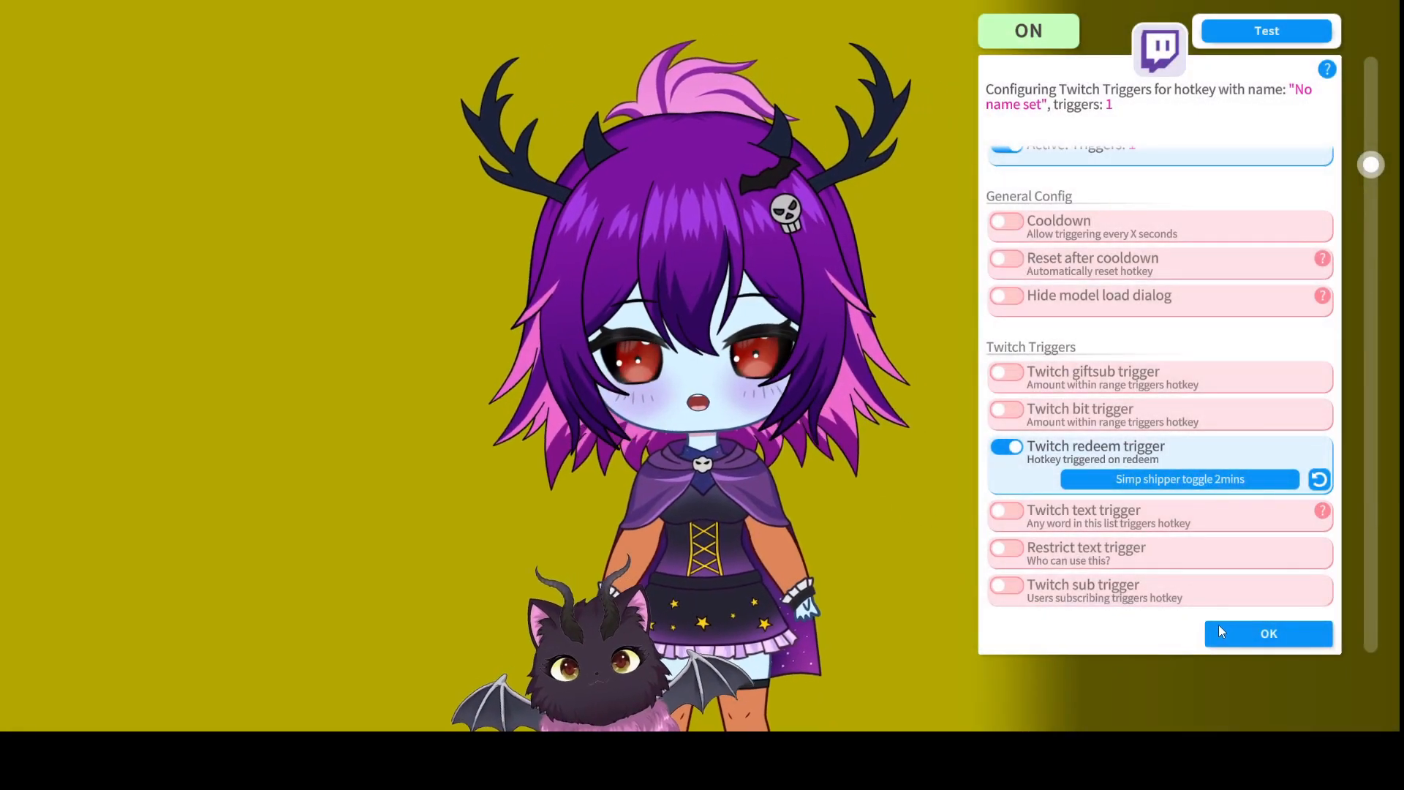
pyautogui.click(1251, 634)
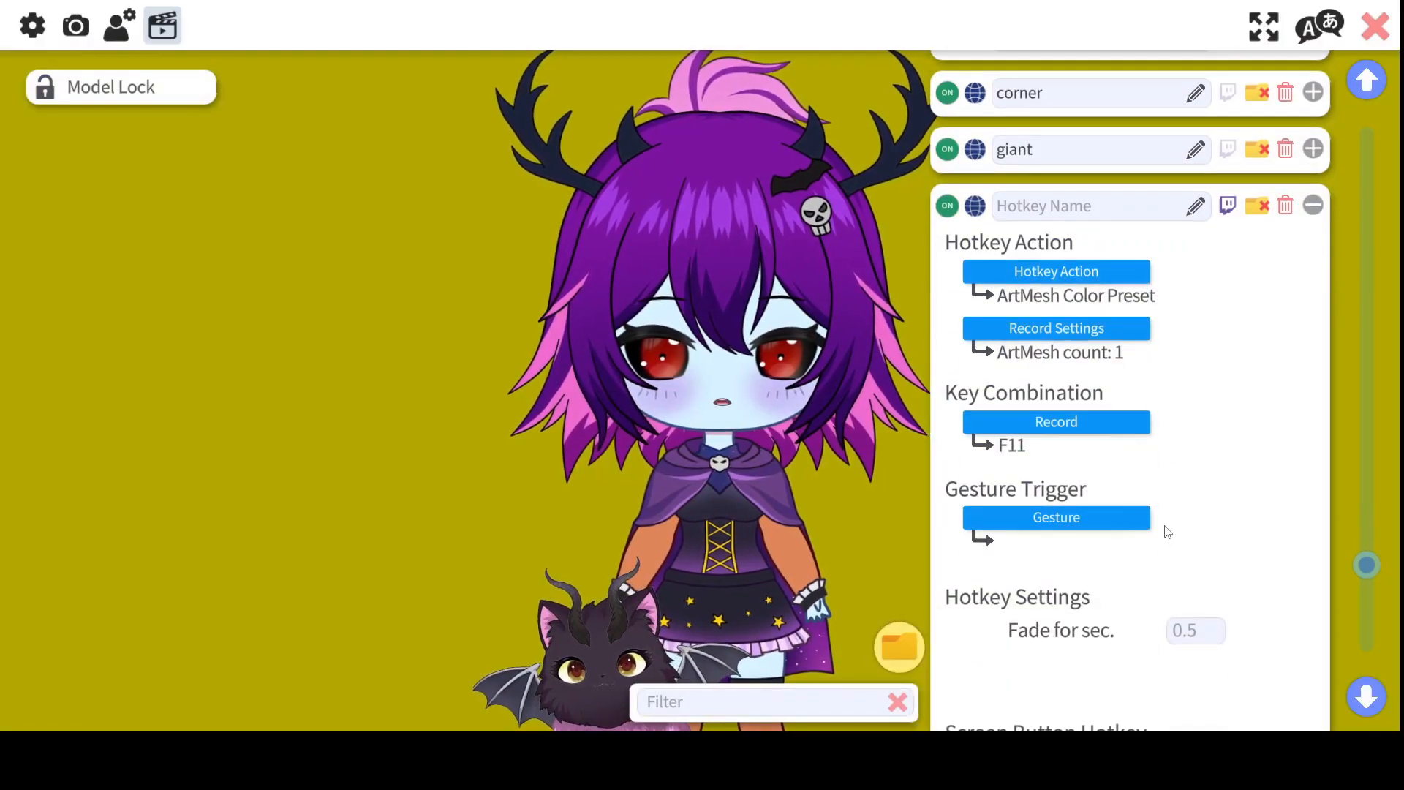
# Review the unnamed hotkey's remaining settings, delete this hotkey with confirmation, and close the settings interface
pyautogui.scroll(-2, 1168, 532)
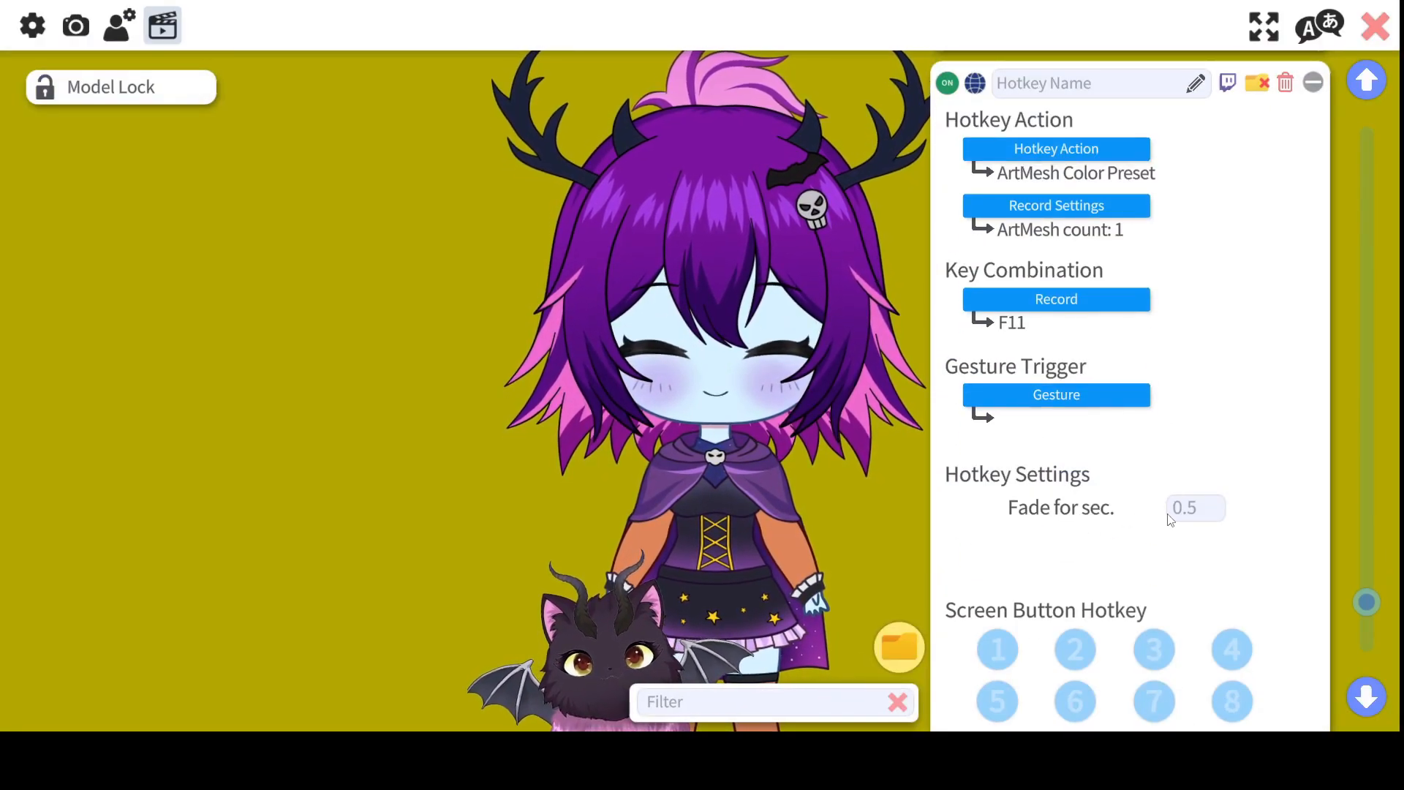
pyautogui.scroll(-1, 1168, 521)
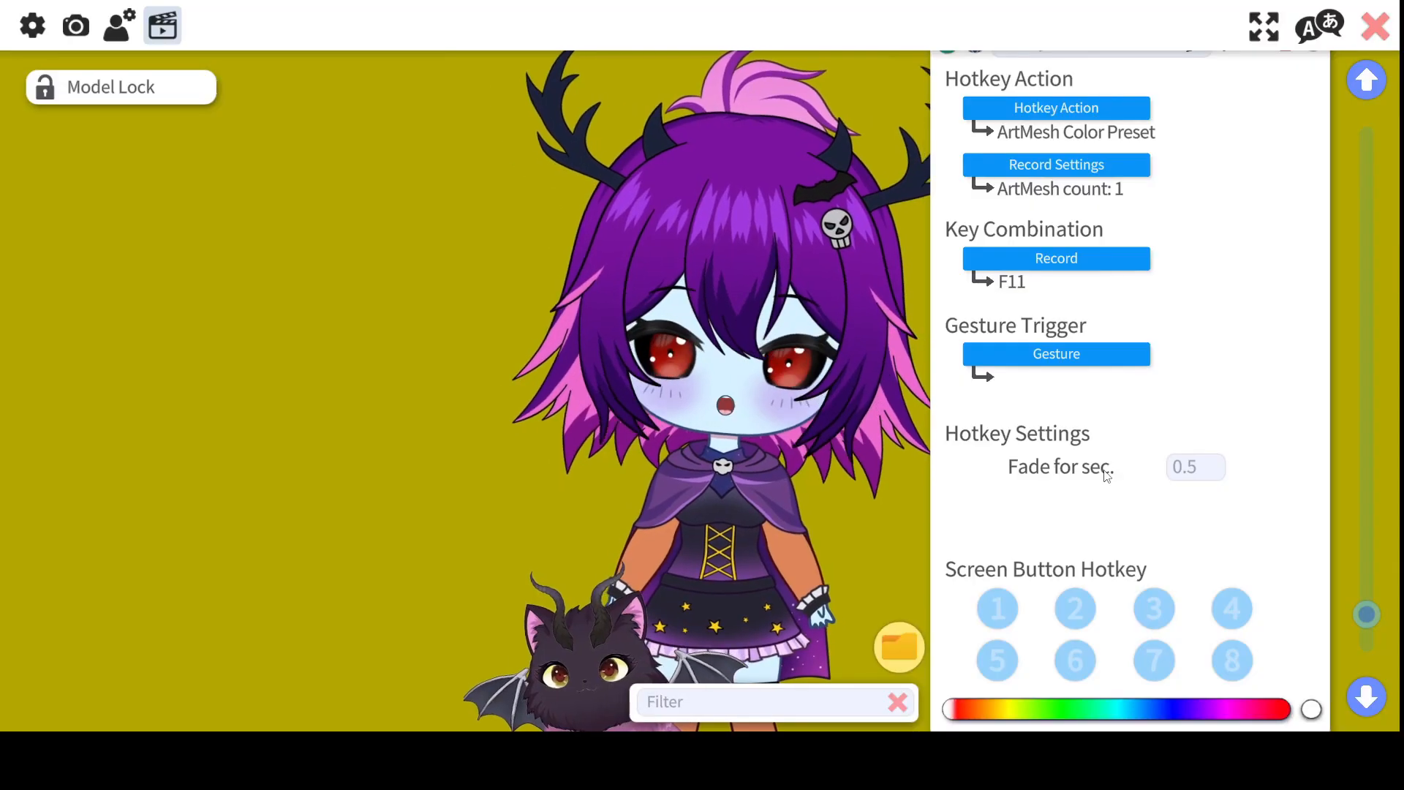
pyautogui.scroll(3, 1082, 473)
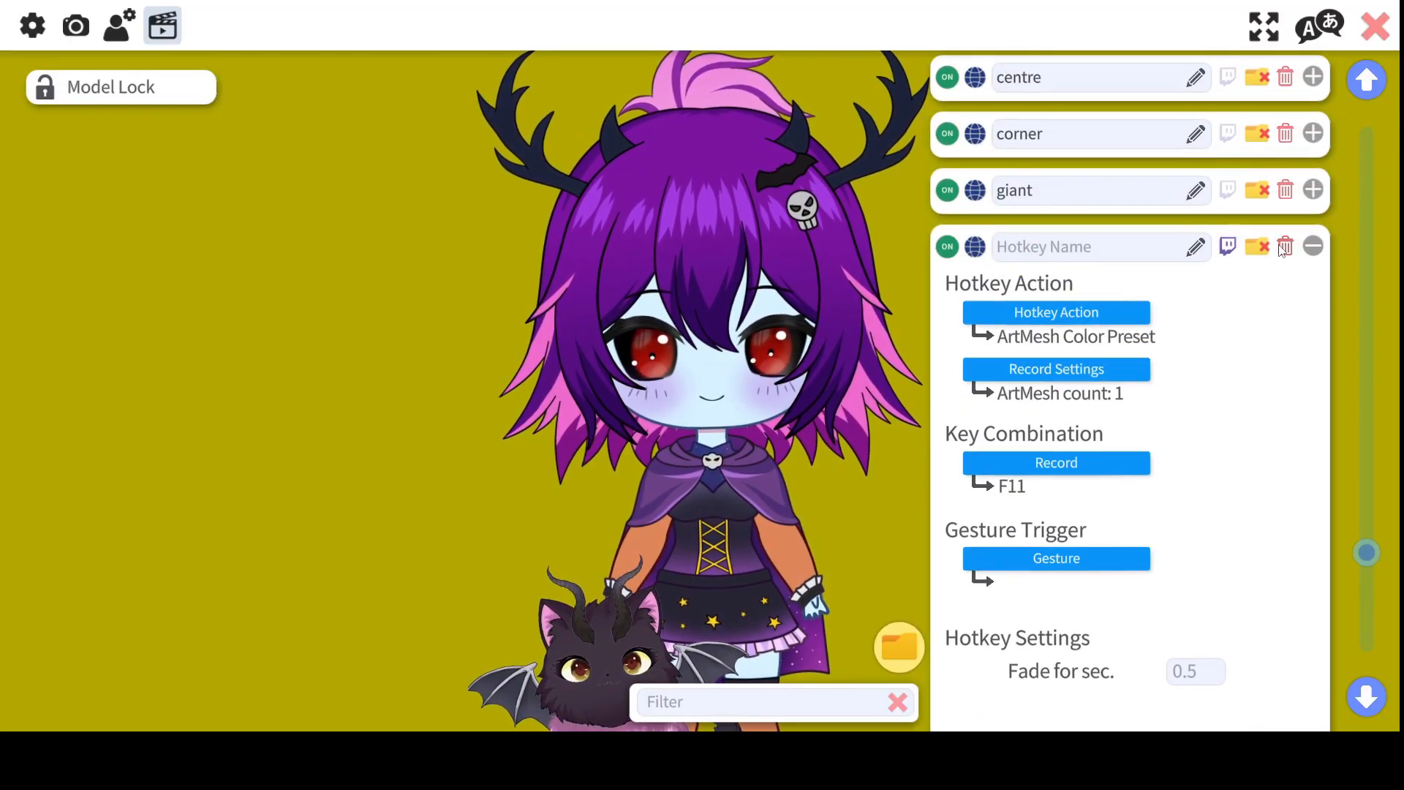
pyautogui.click(1285, 246)
pyautogui.click(908, 366)
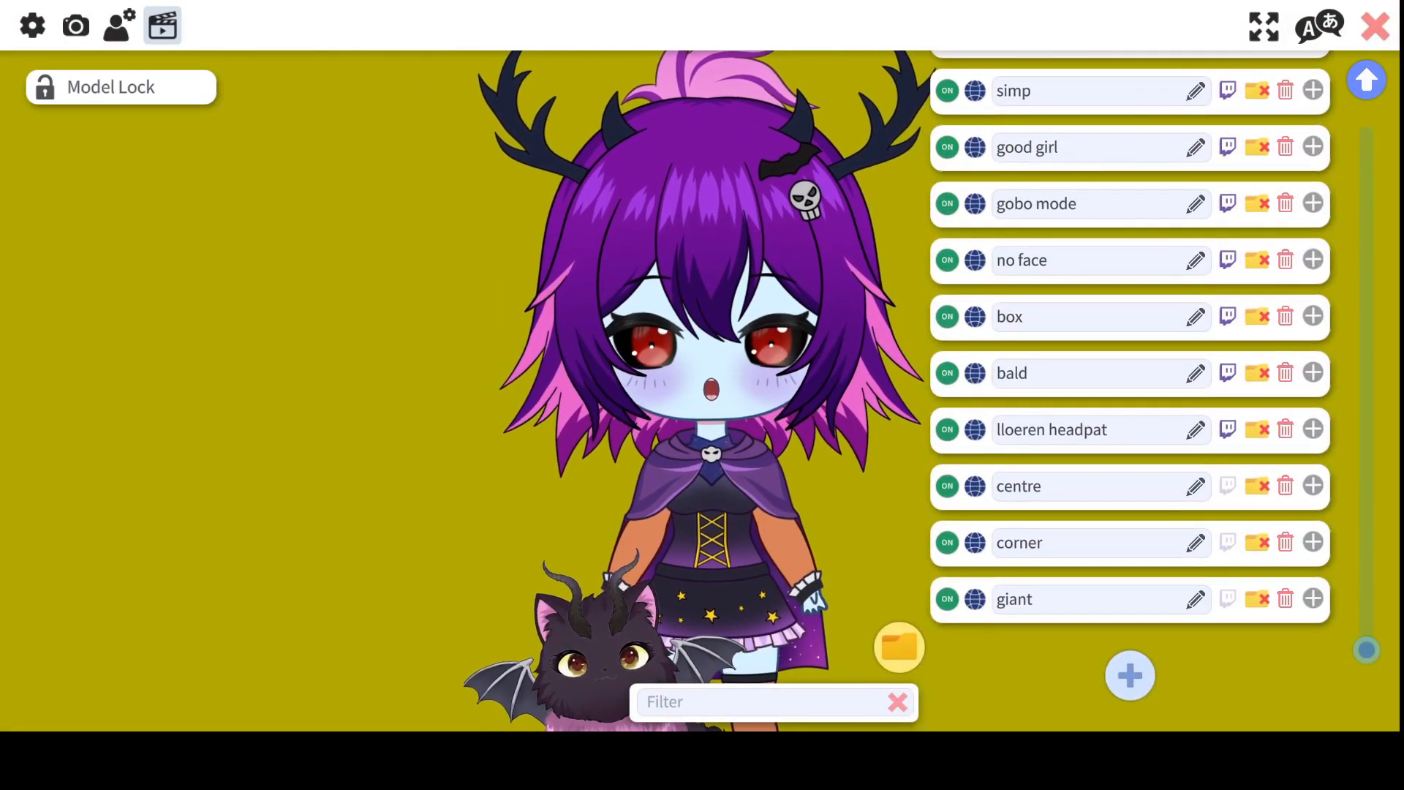
pyautogui.click(1376, 27)
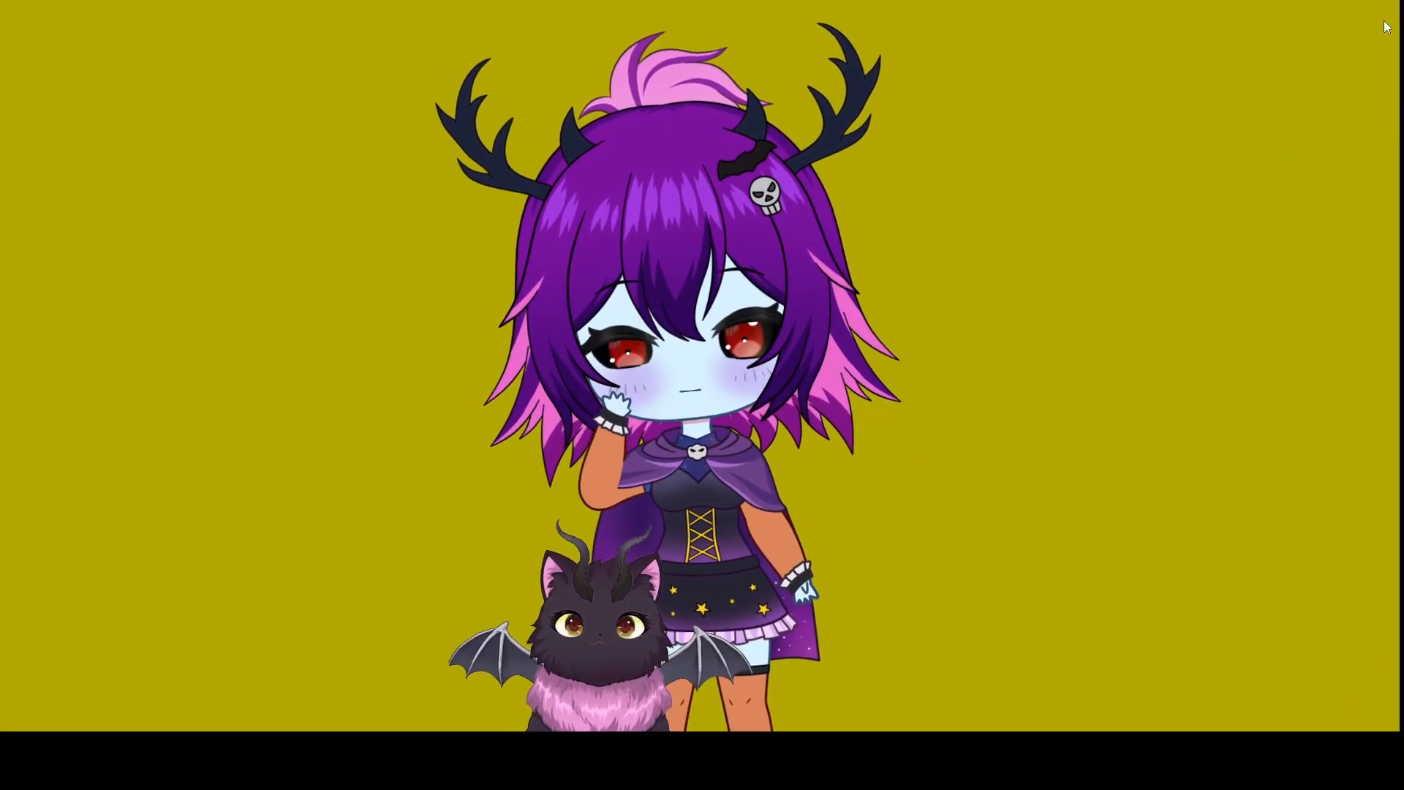